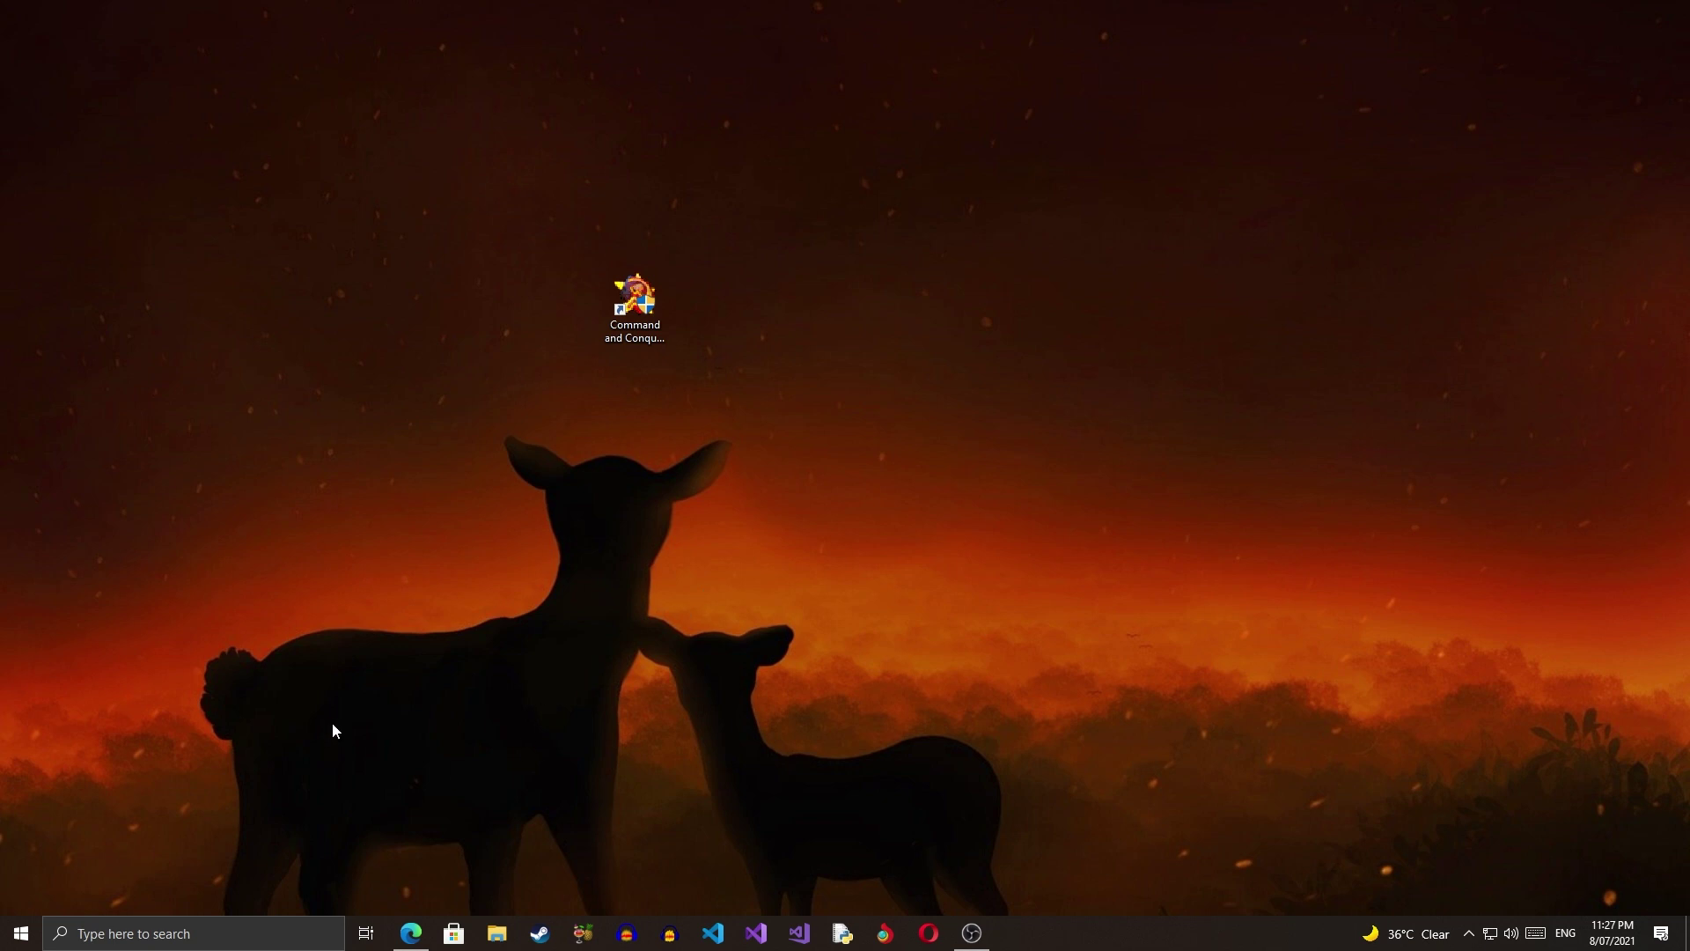
- Switch to Edge, request the Rise of the East v2.2.5 FULL download on its ModDB page and dismiss the download dialog
click(412, 933)
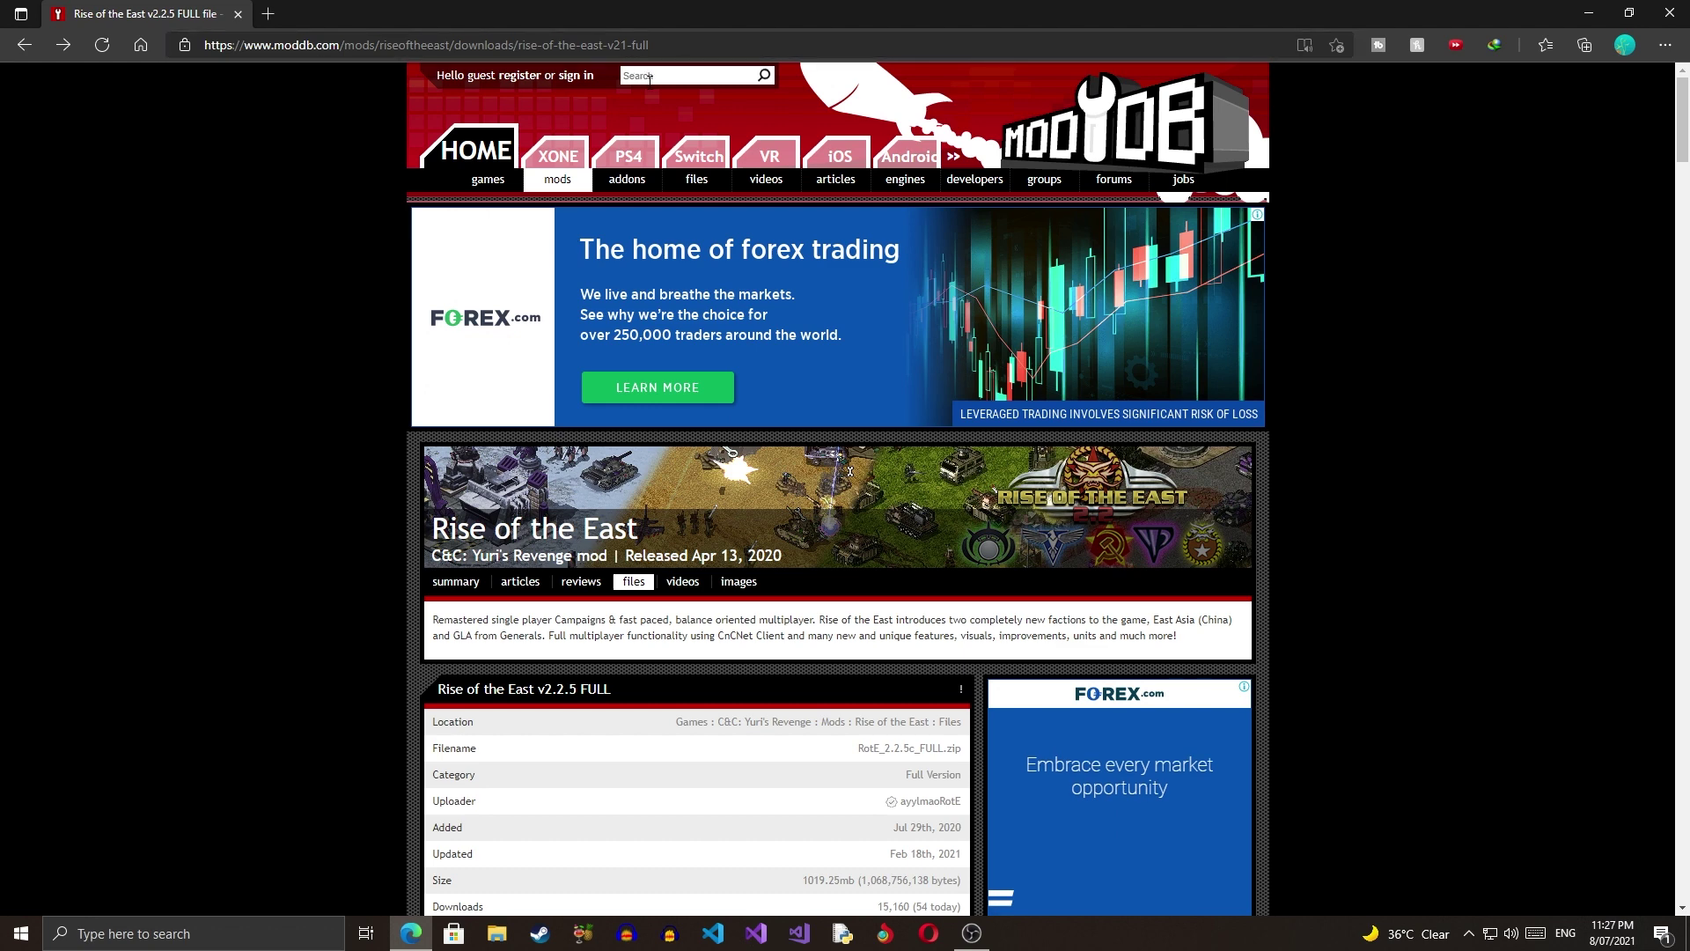
scroll(532, 355, down, 3)
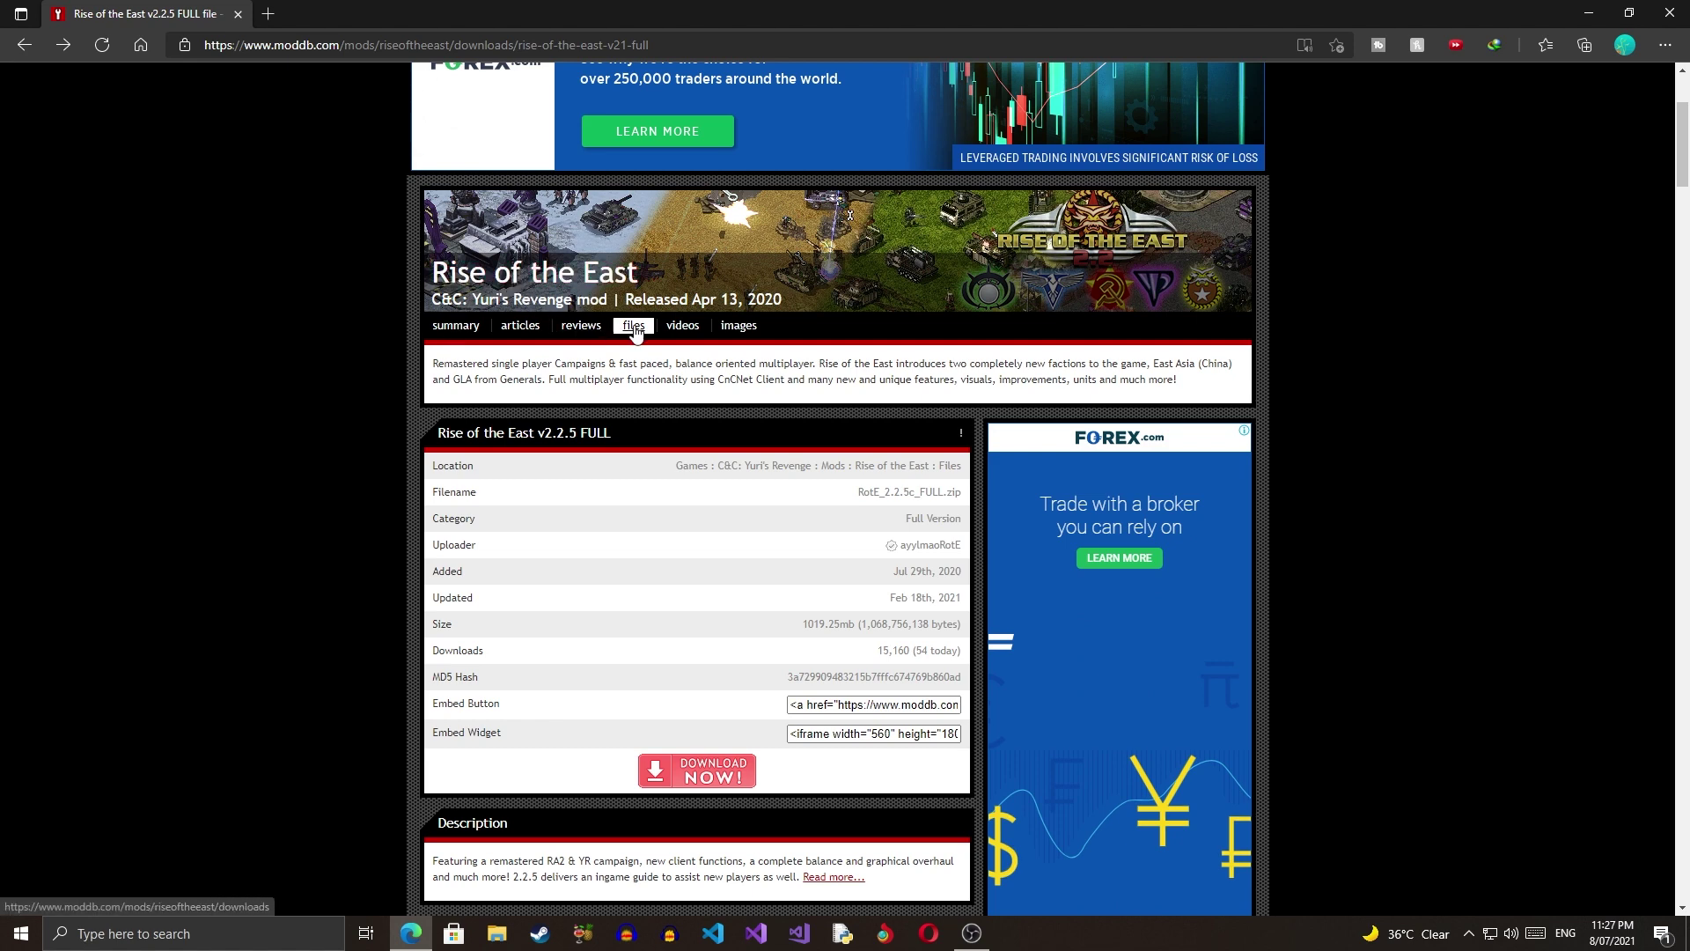
scroll(656, 396, down, 2)
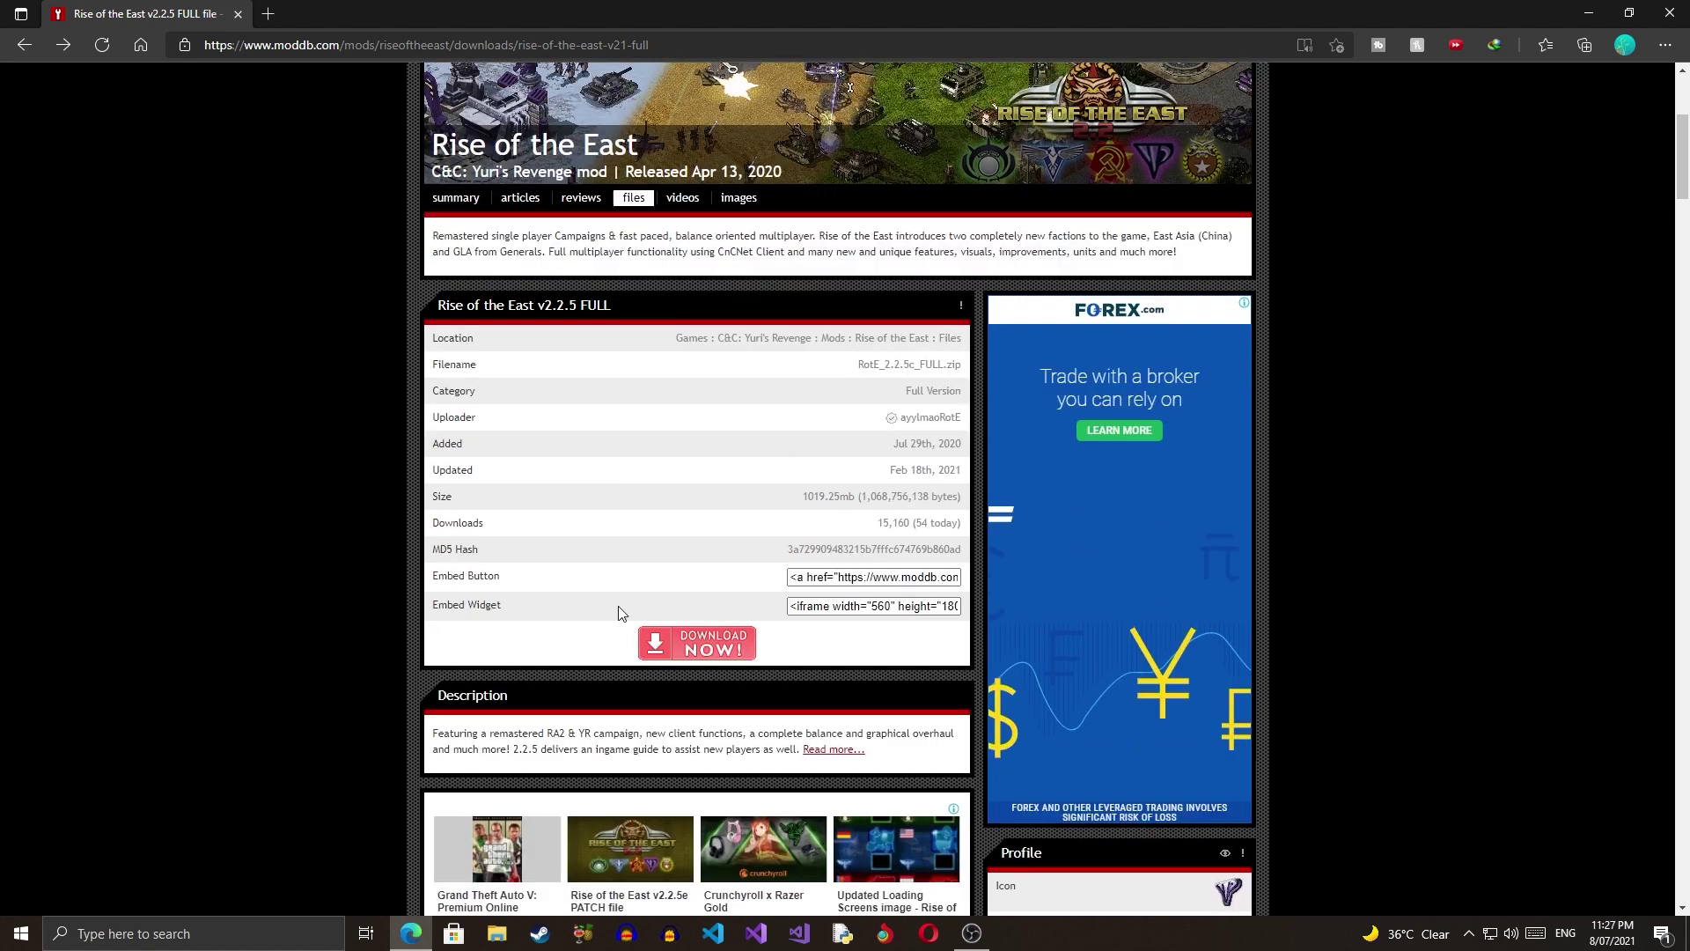
click(684, 645)
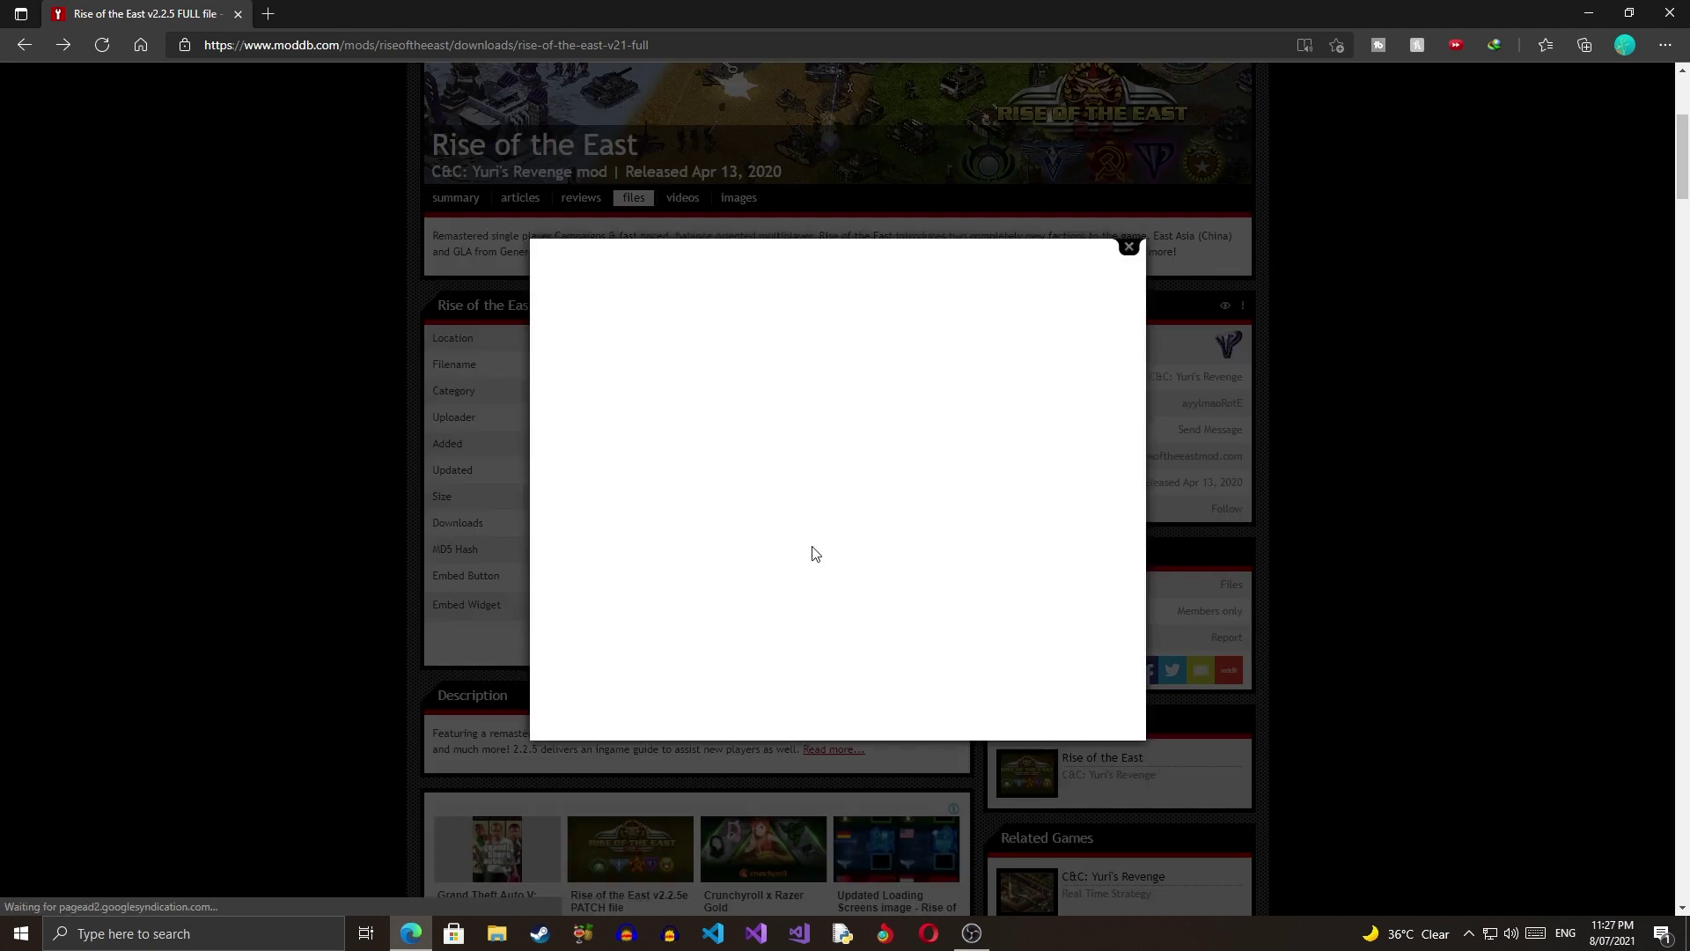
click(1129, 248)
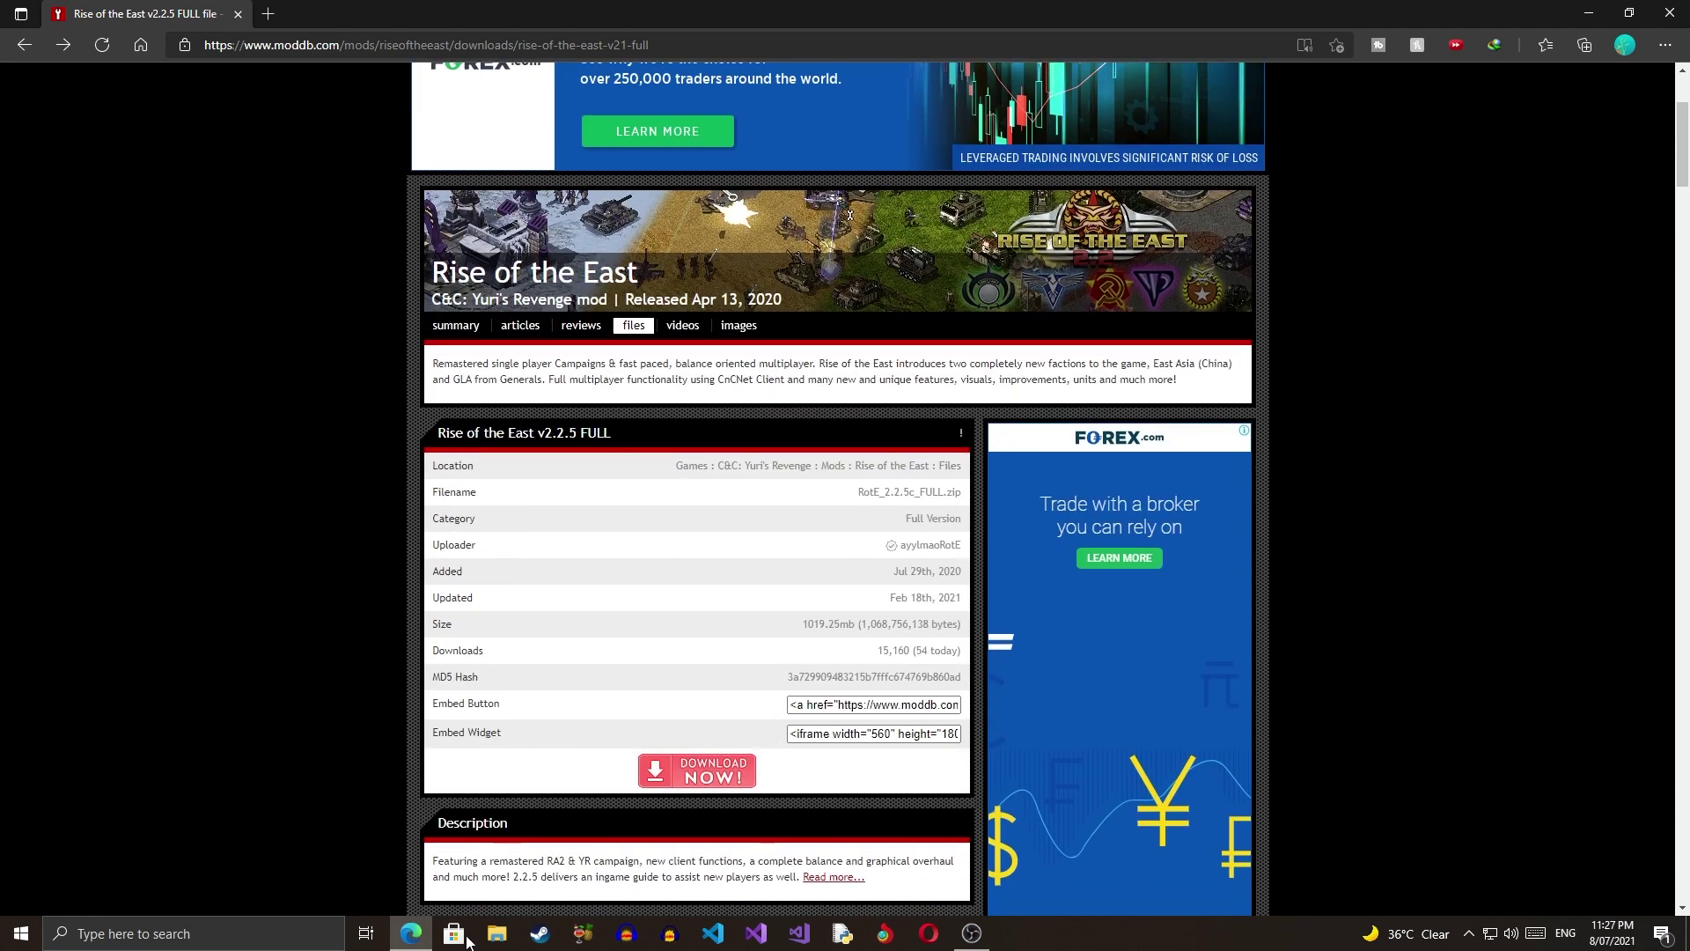
- Extract the Rise of the East folder, changelog.txt and RotE README.txt from RotE_2.2.5c_FULL.zip to the desktop, and close the archive and folder windows
click(495, 935)
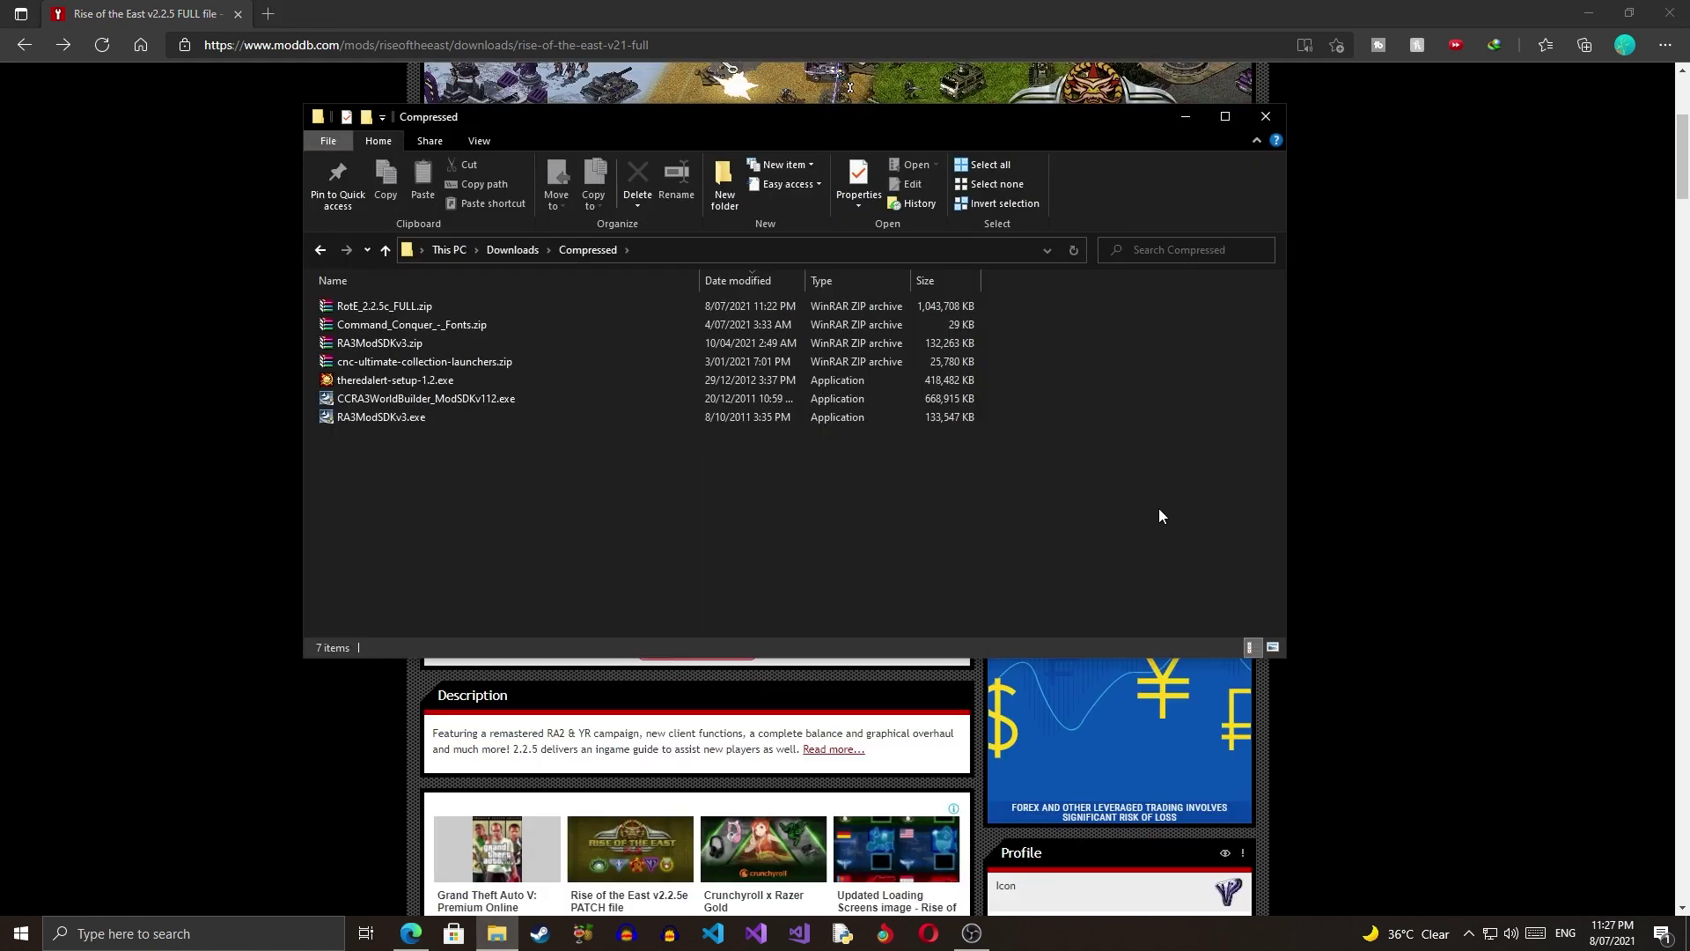
click(409, 310)
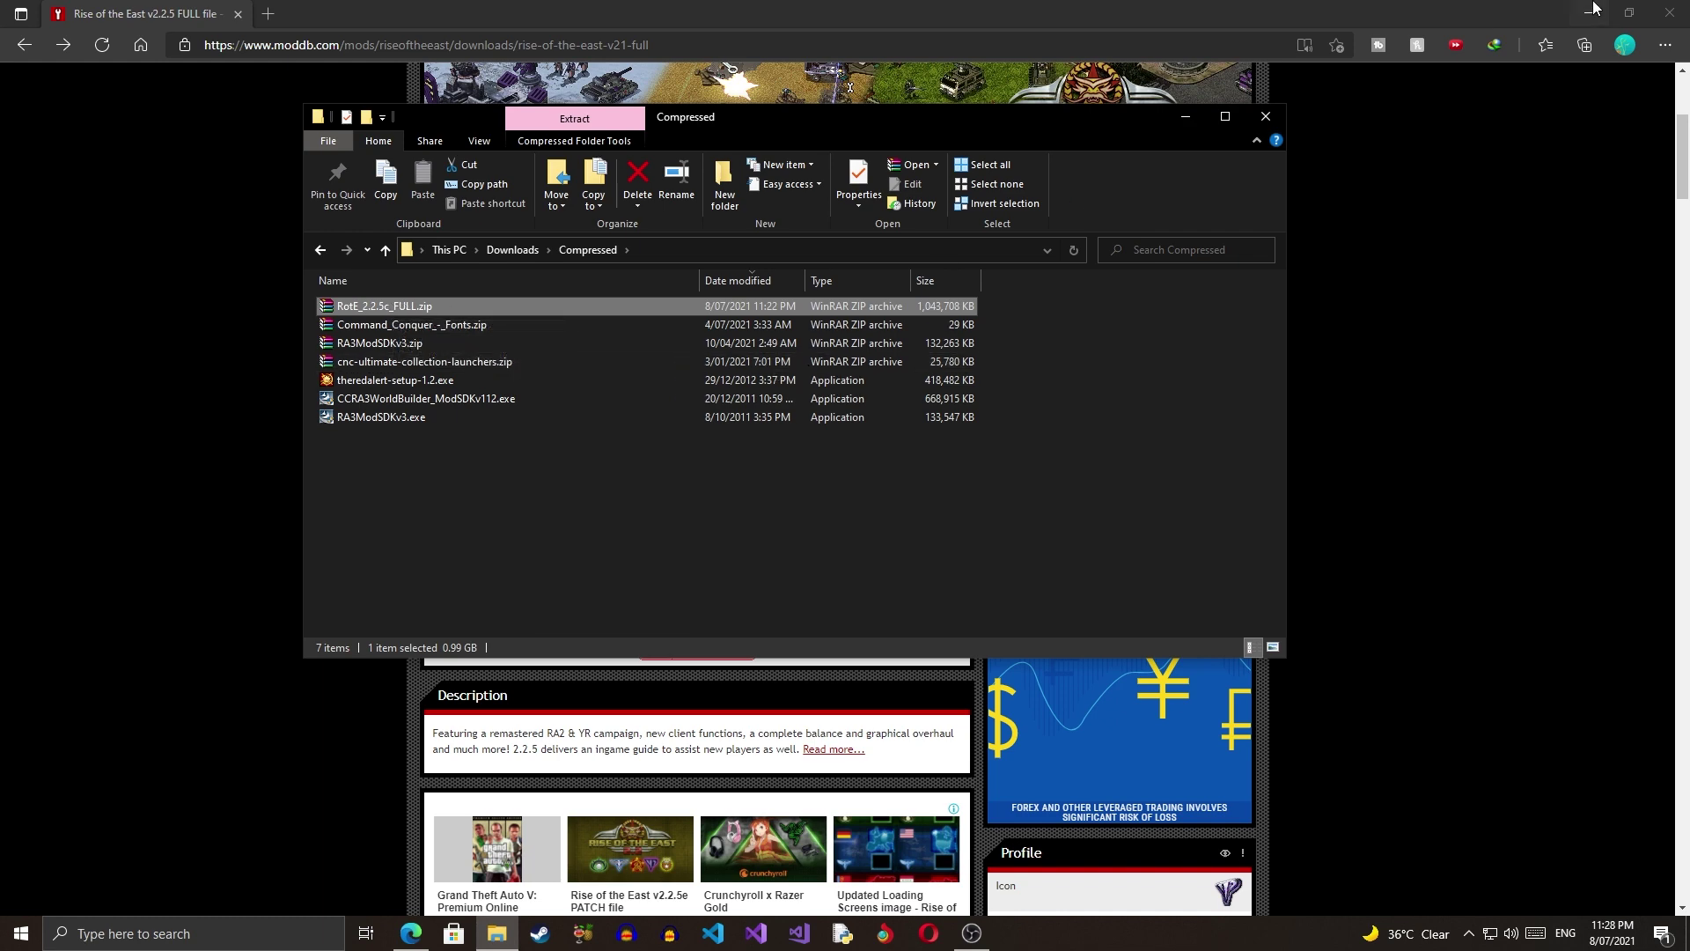
click(1594, 8)
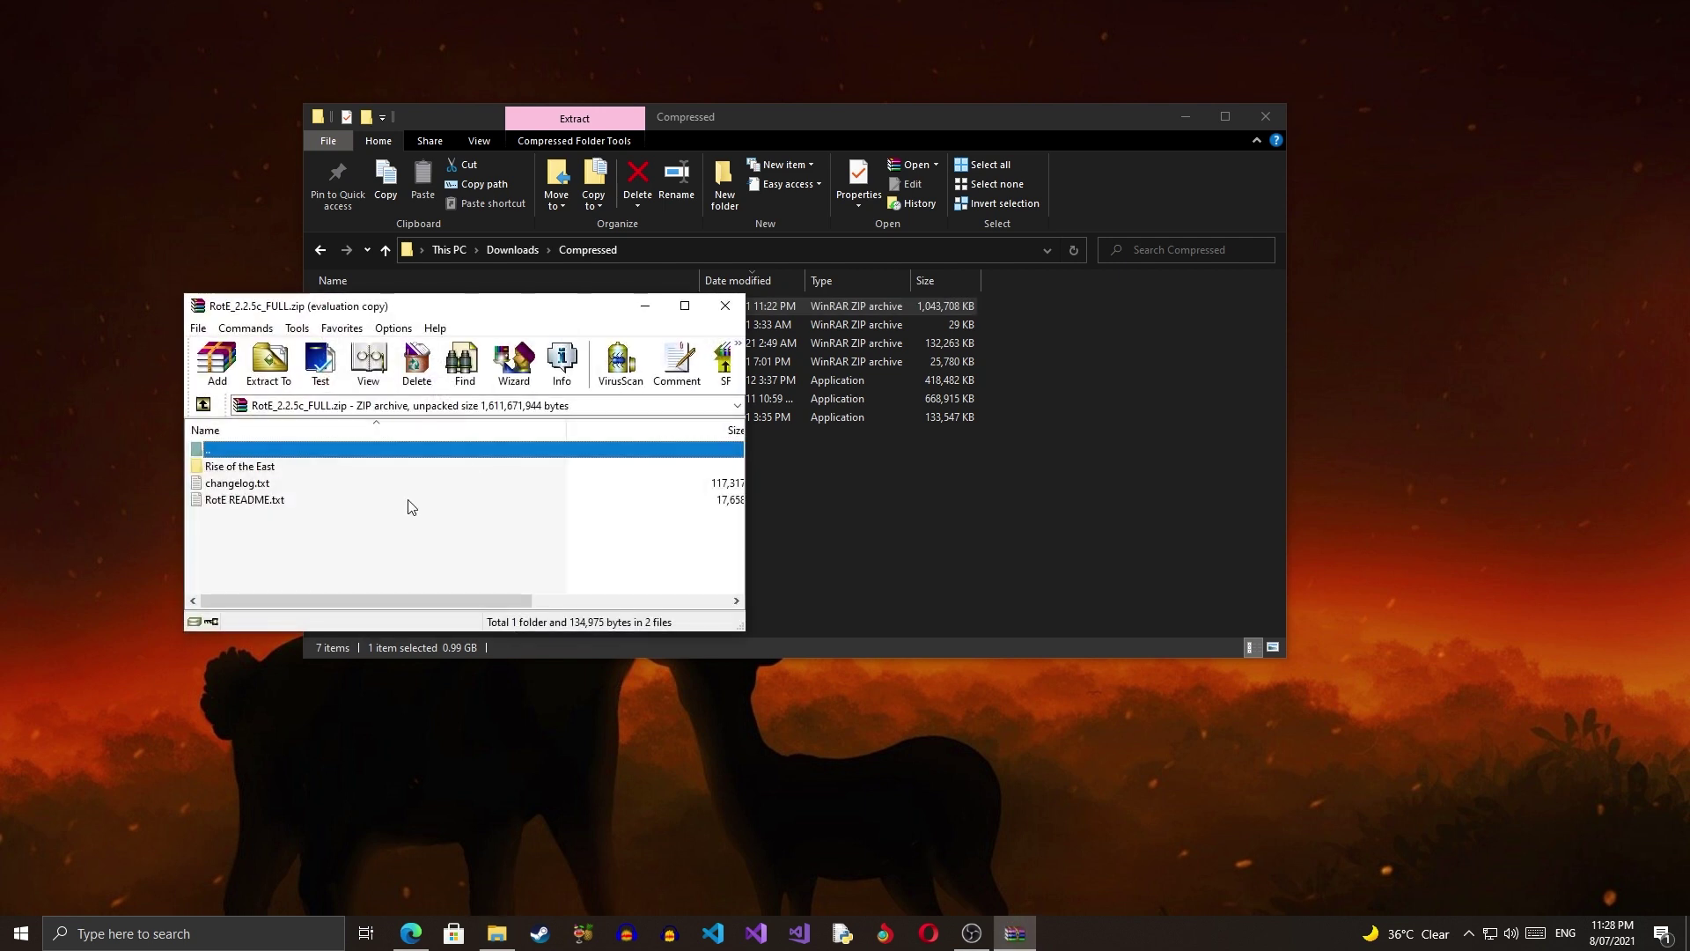
drag(374, 539, 189, 192)
key(Escape)
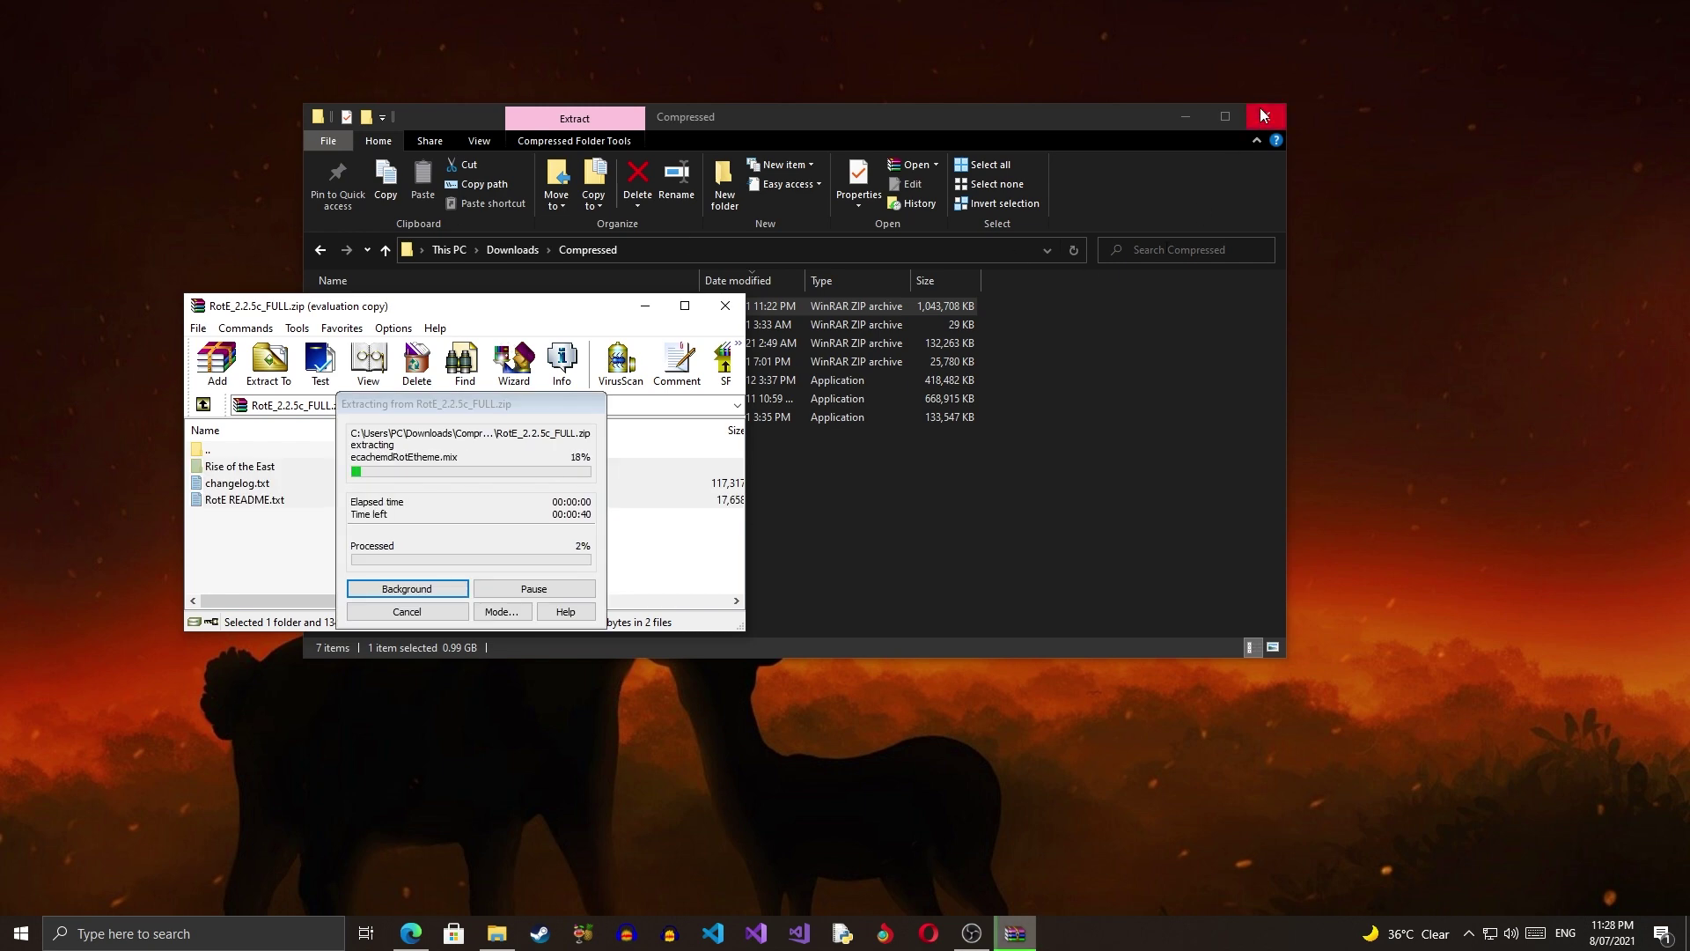
click(1264, 118)
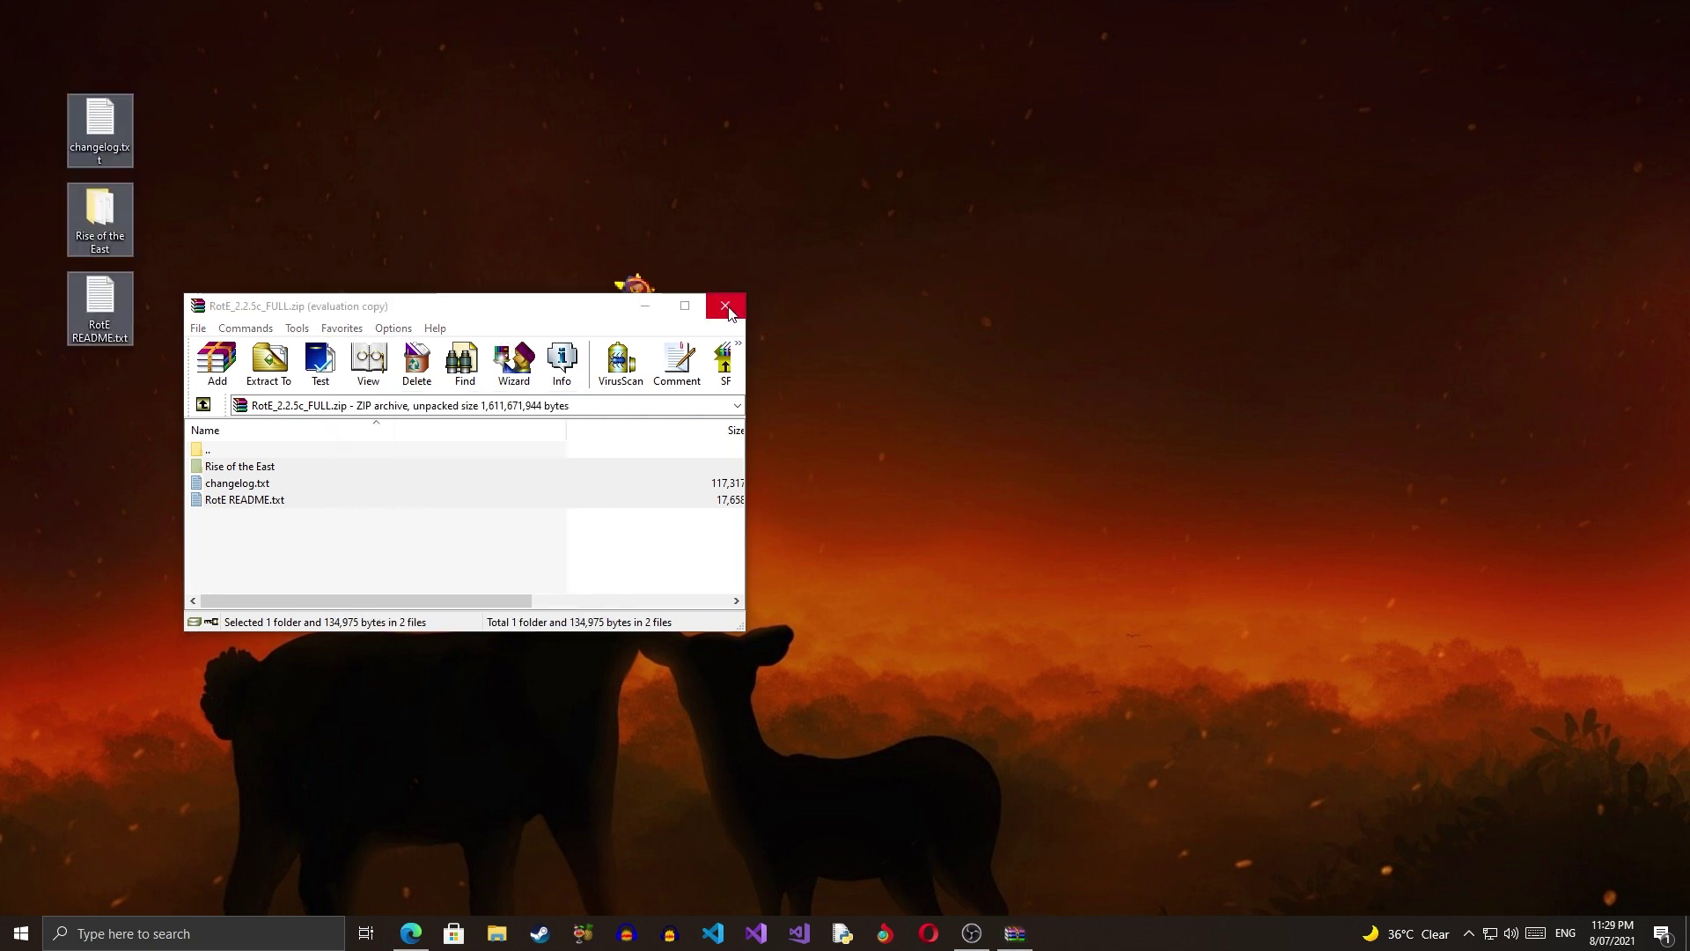
click(727, 307)
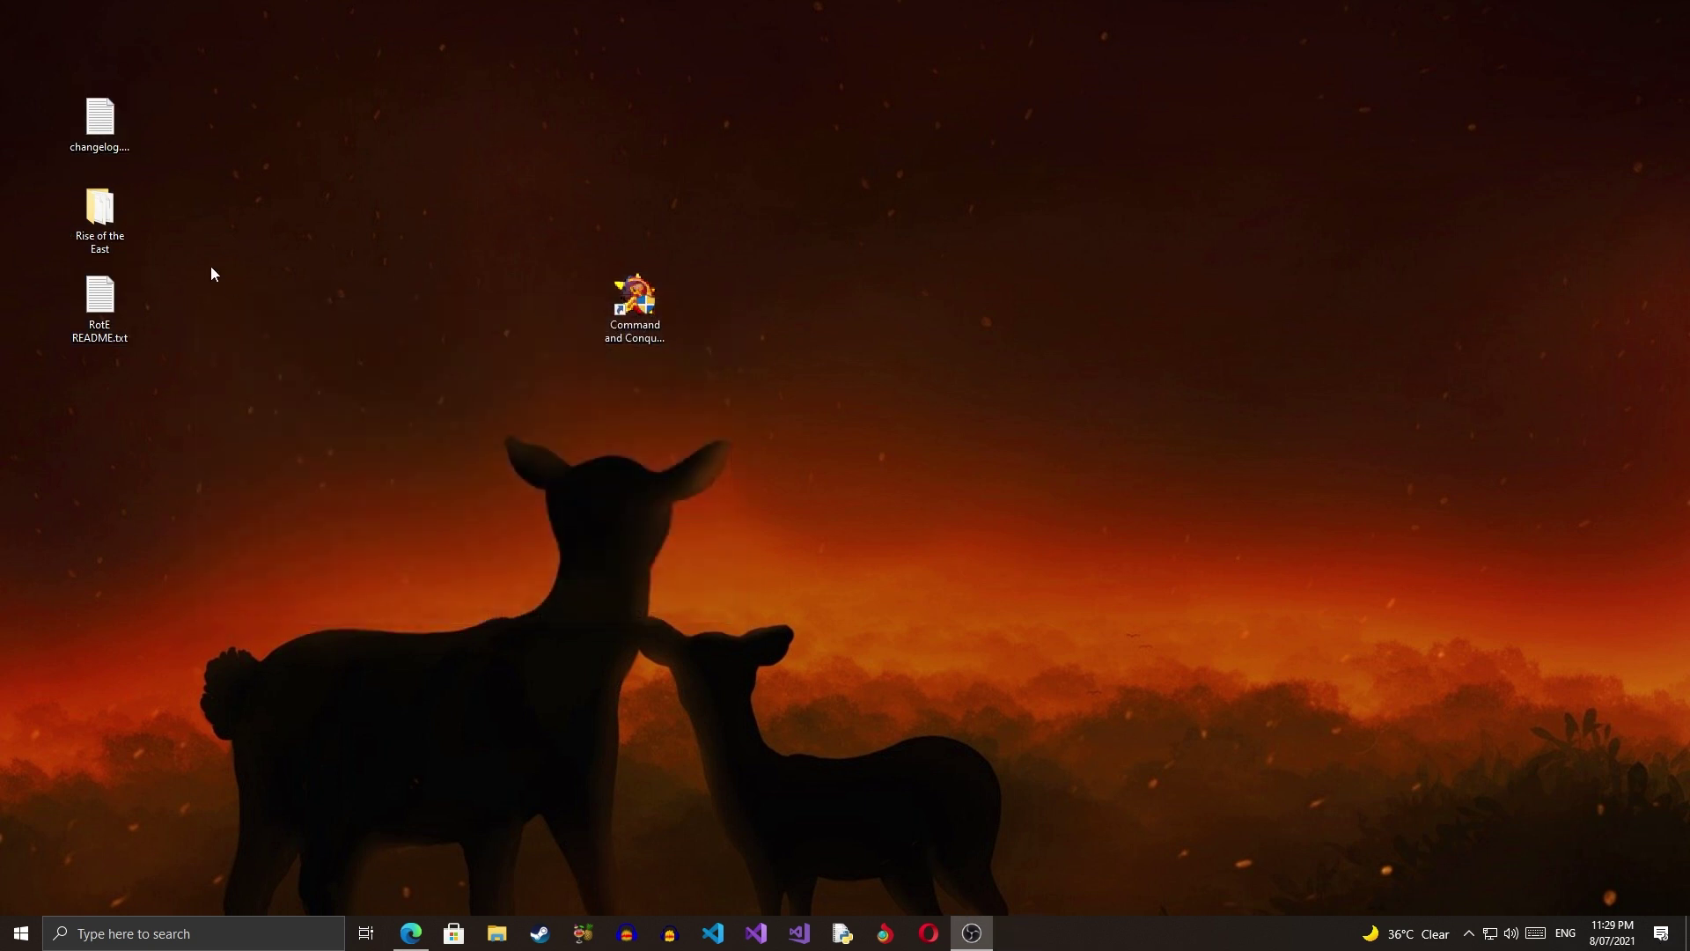
- Open RotE README.txt and read its installation guide down to the version 2.1 install instructions
double_click(101, 301)
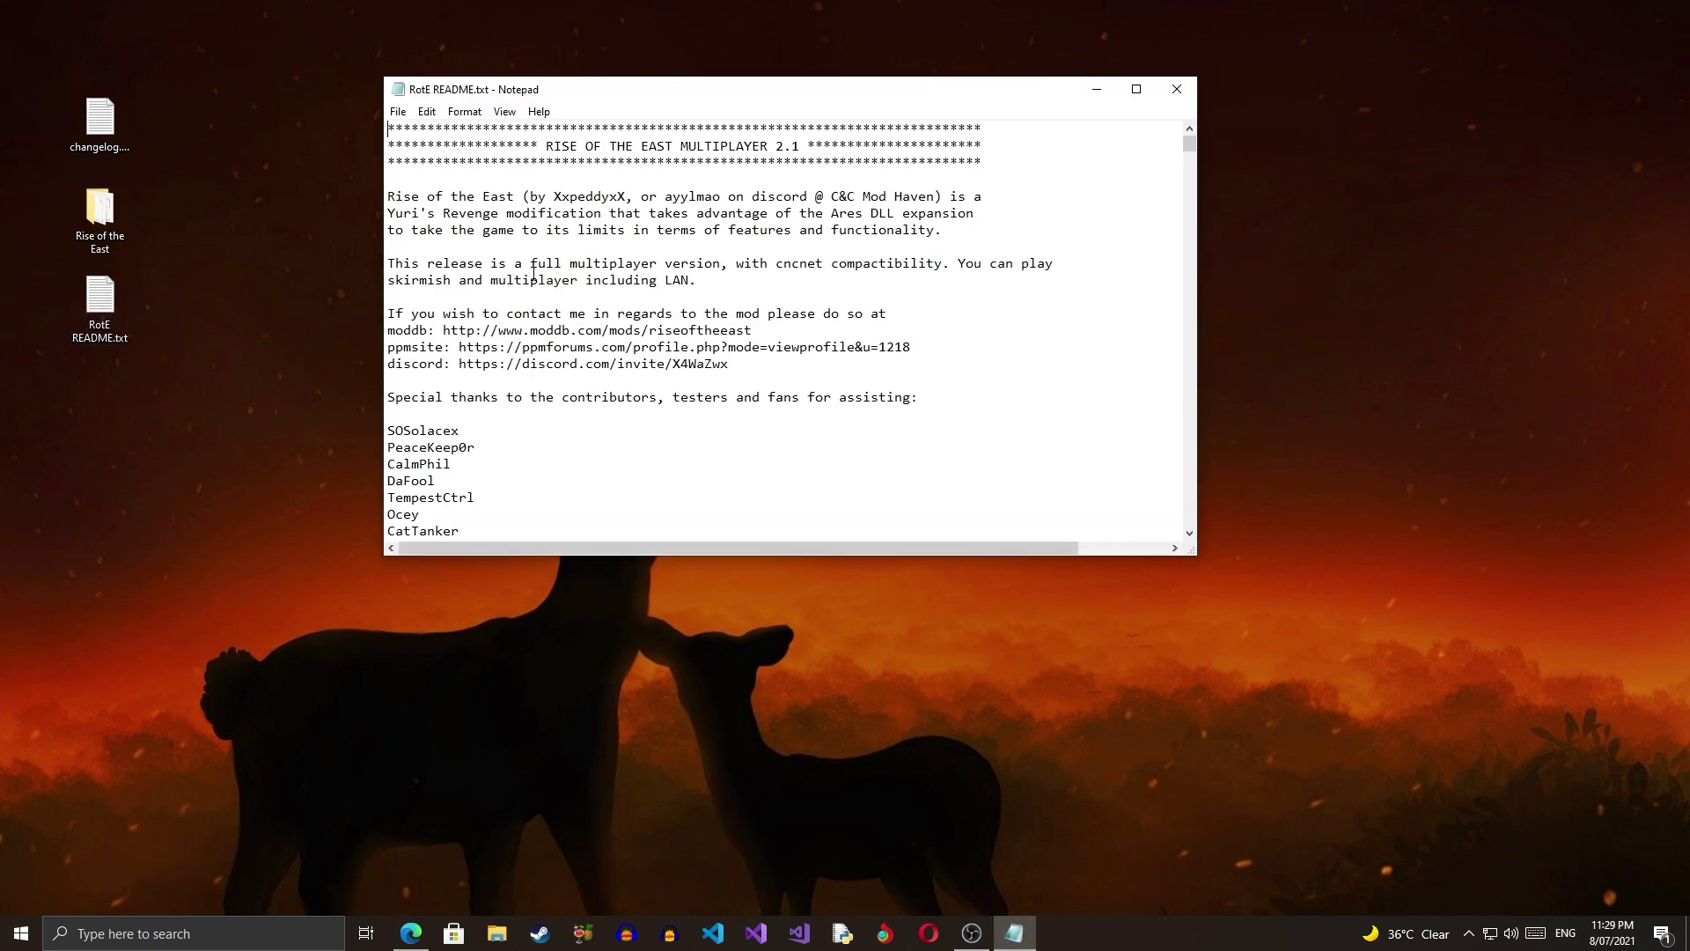
scroll(533, 274, down, 11)
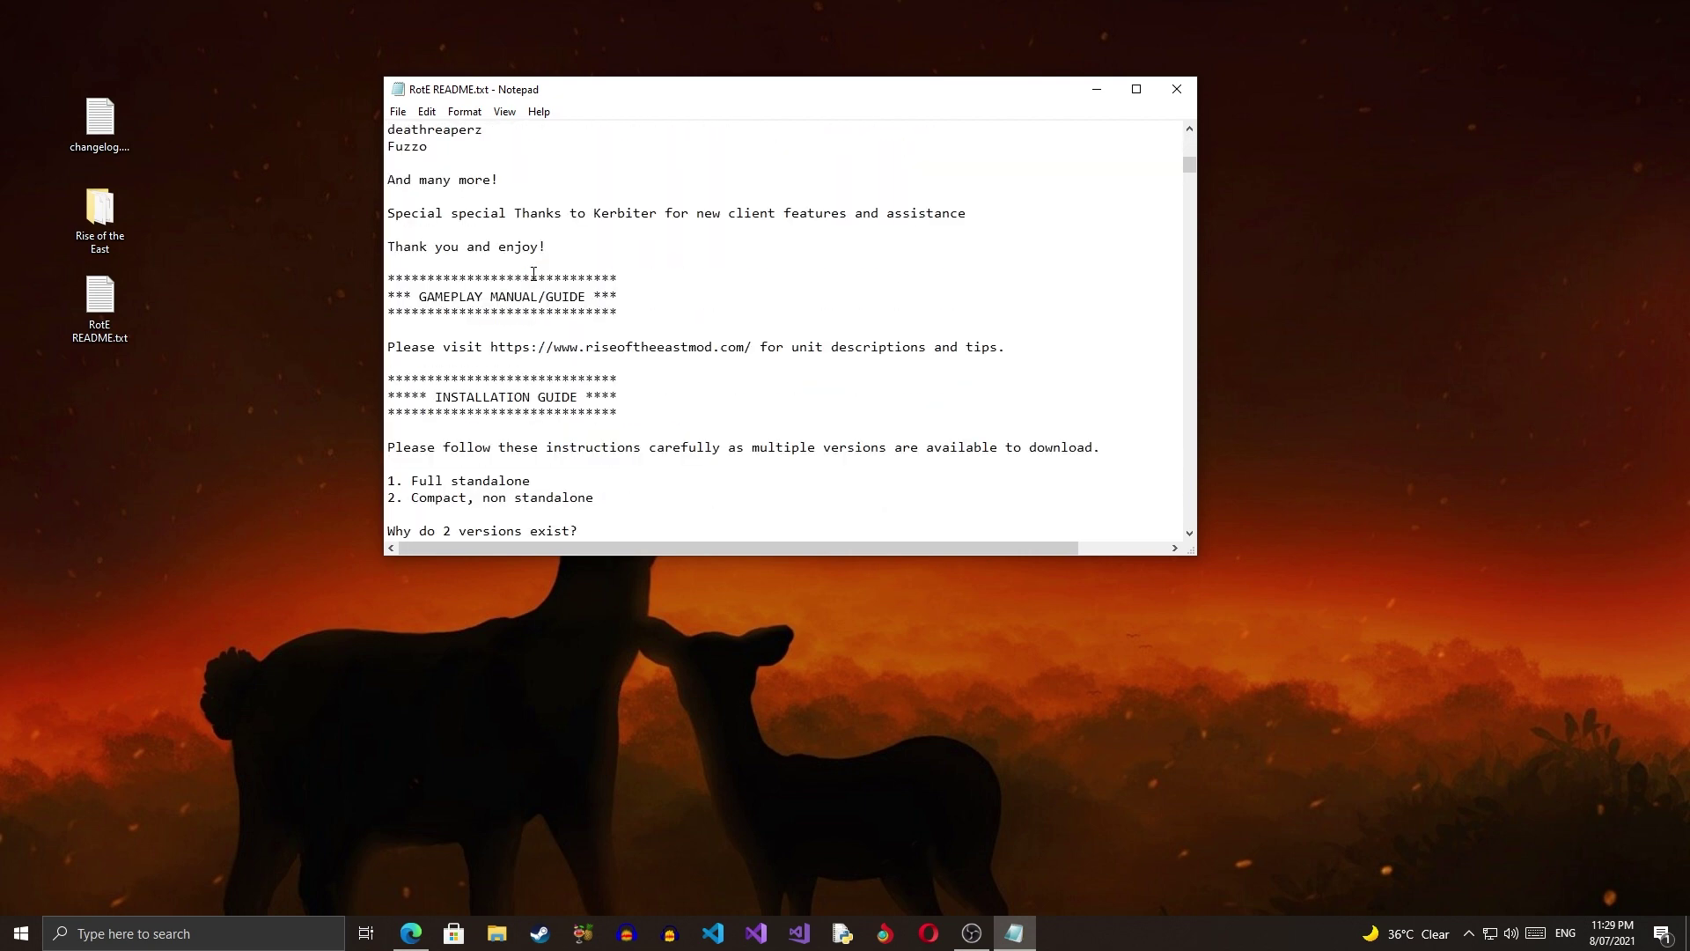
scroll(532, 274, down, 5)
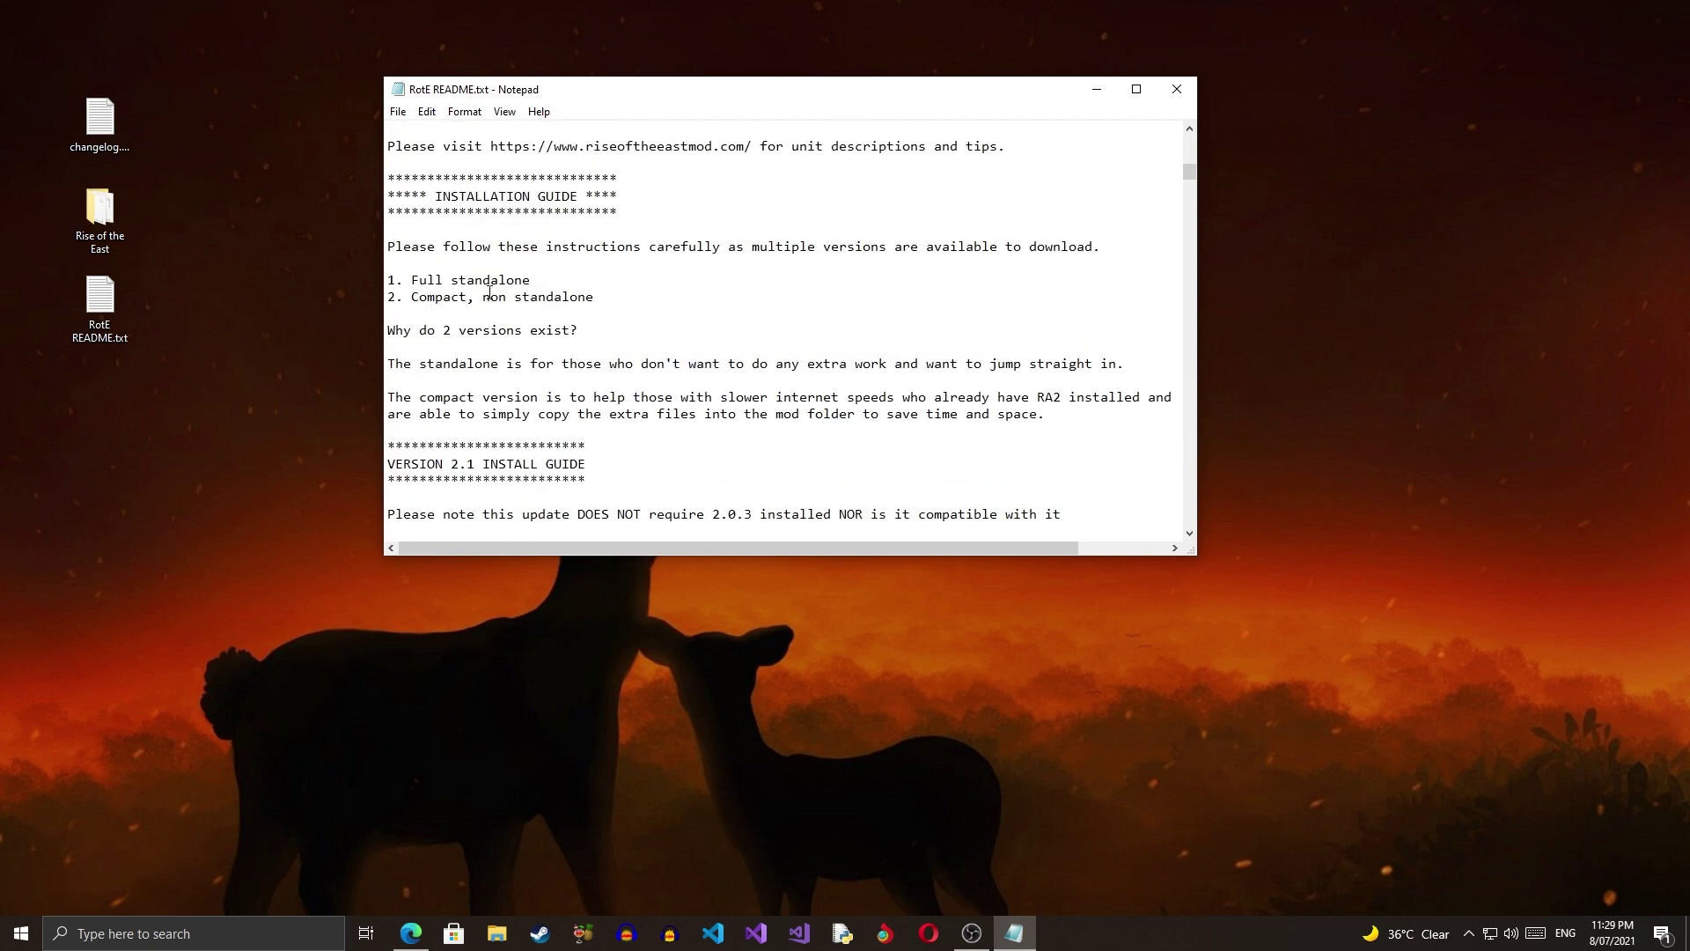
scroll(489, 291, down, 1)
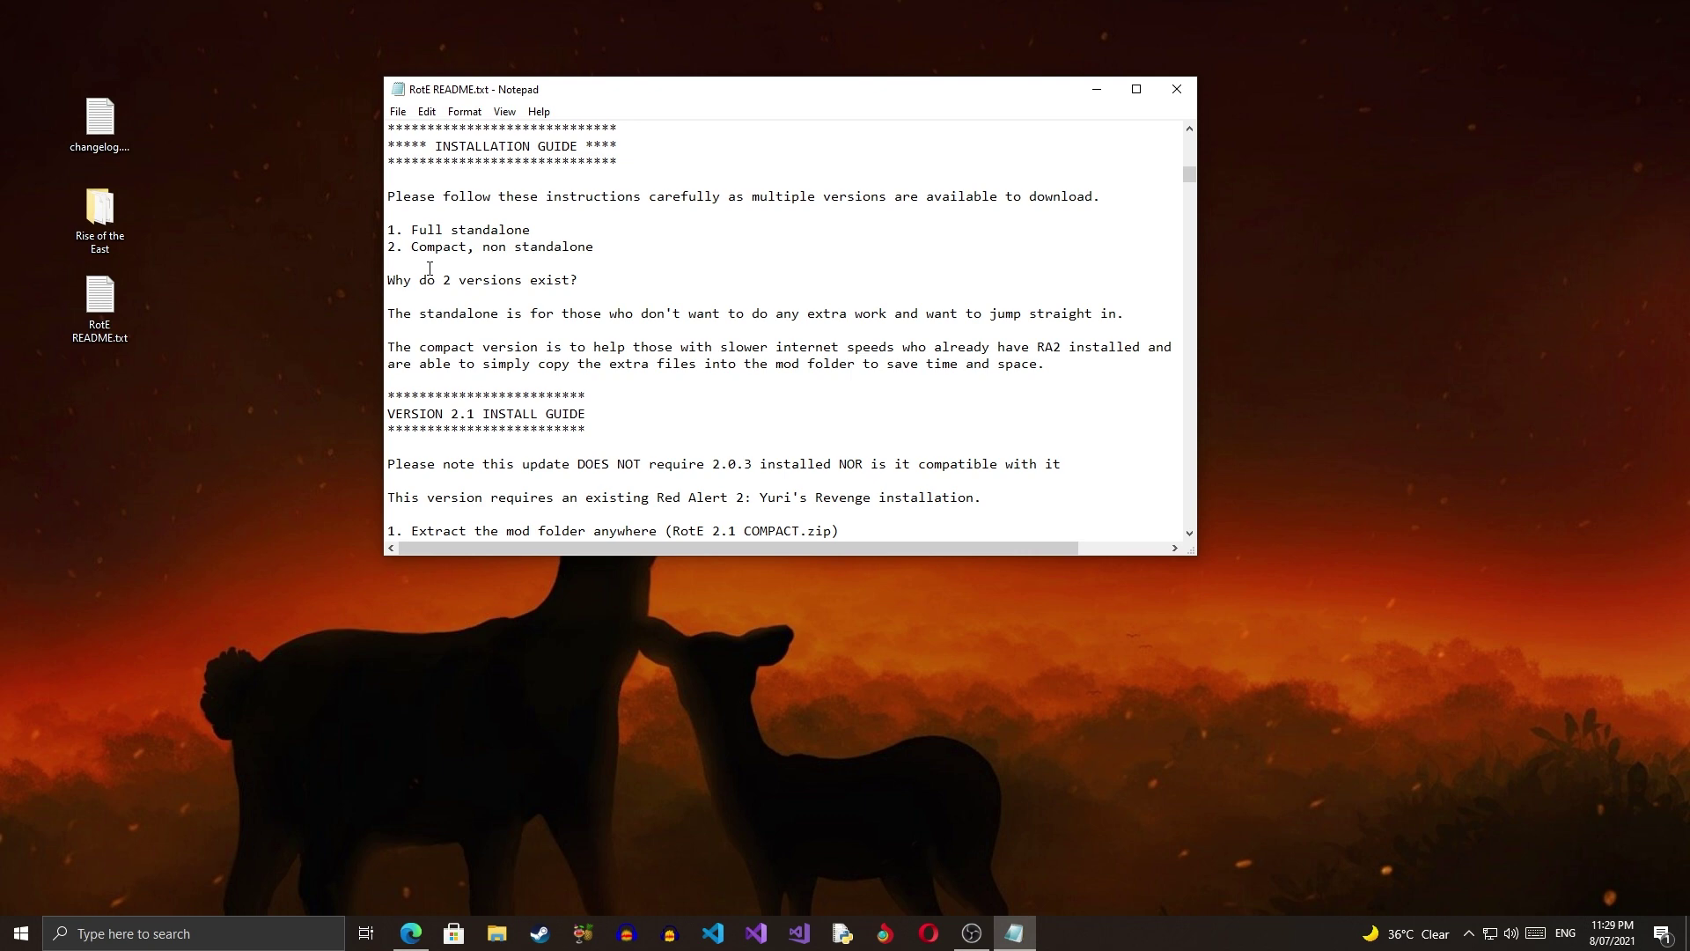
scroll(430, 268, down, 1)
scroll(429, 267, down, 4)
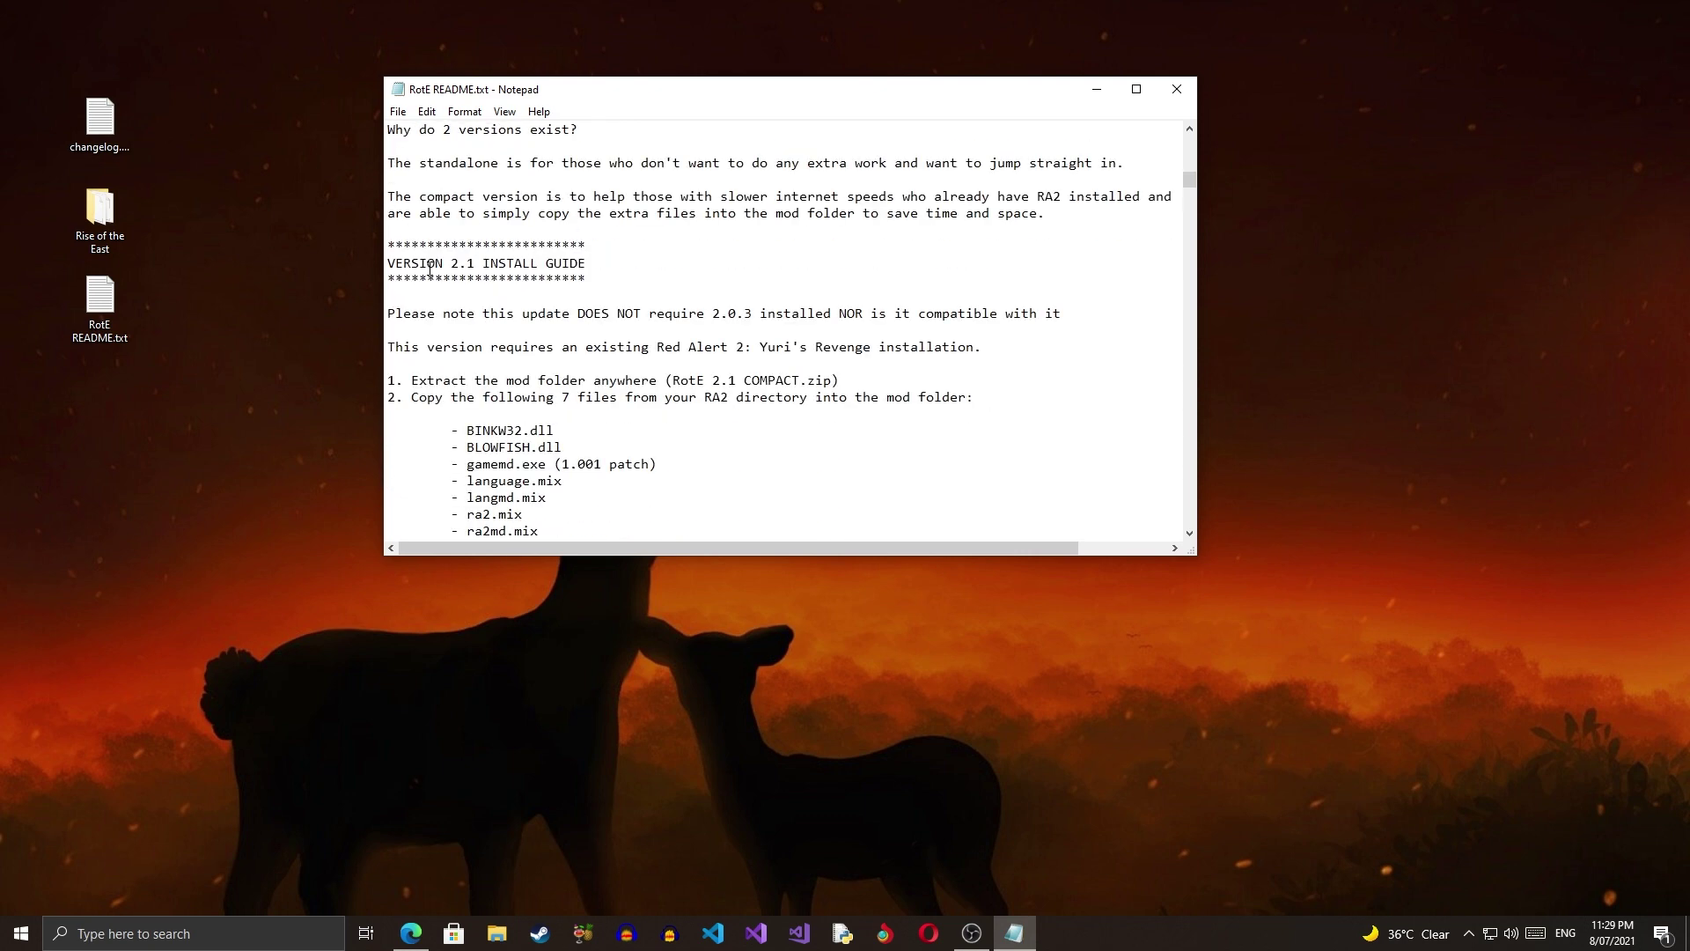
scroll(430, 317, down, 1)
scroll(456, 305, up, 1)
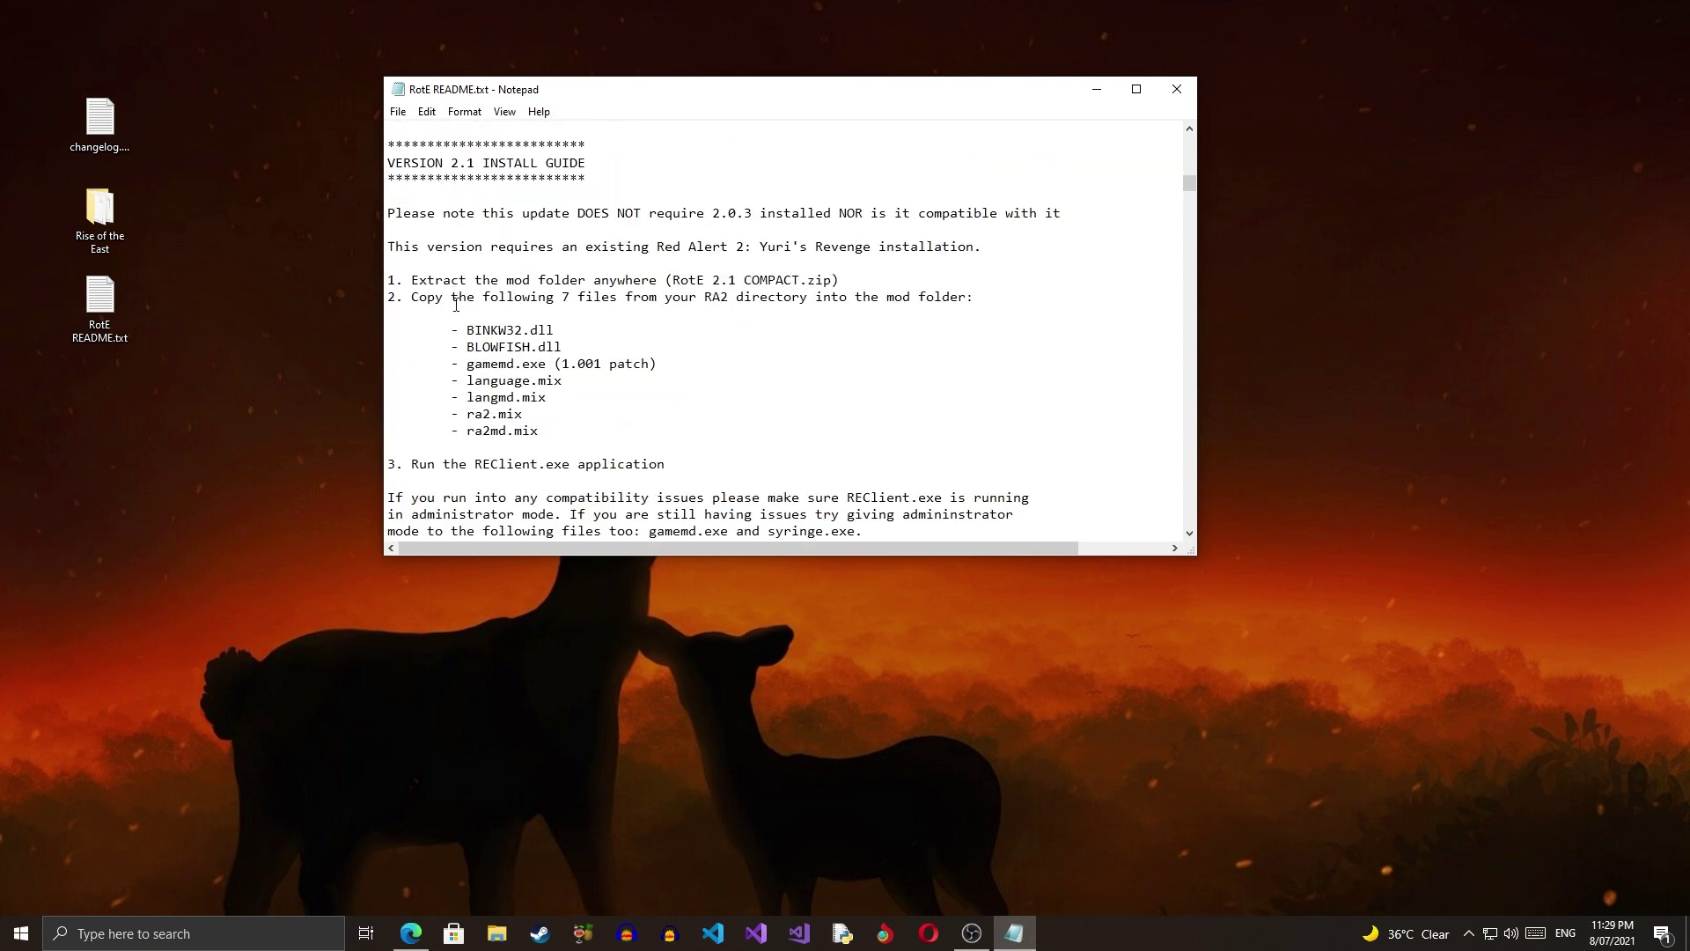
- Move the README window clear of the game shortcut and highlight the list of seven files to copy, BINKW32.dll through ra2md.mix
drag(459, 327, 507, 330)
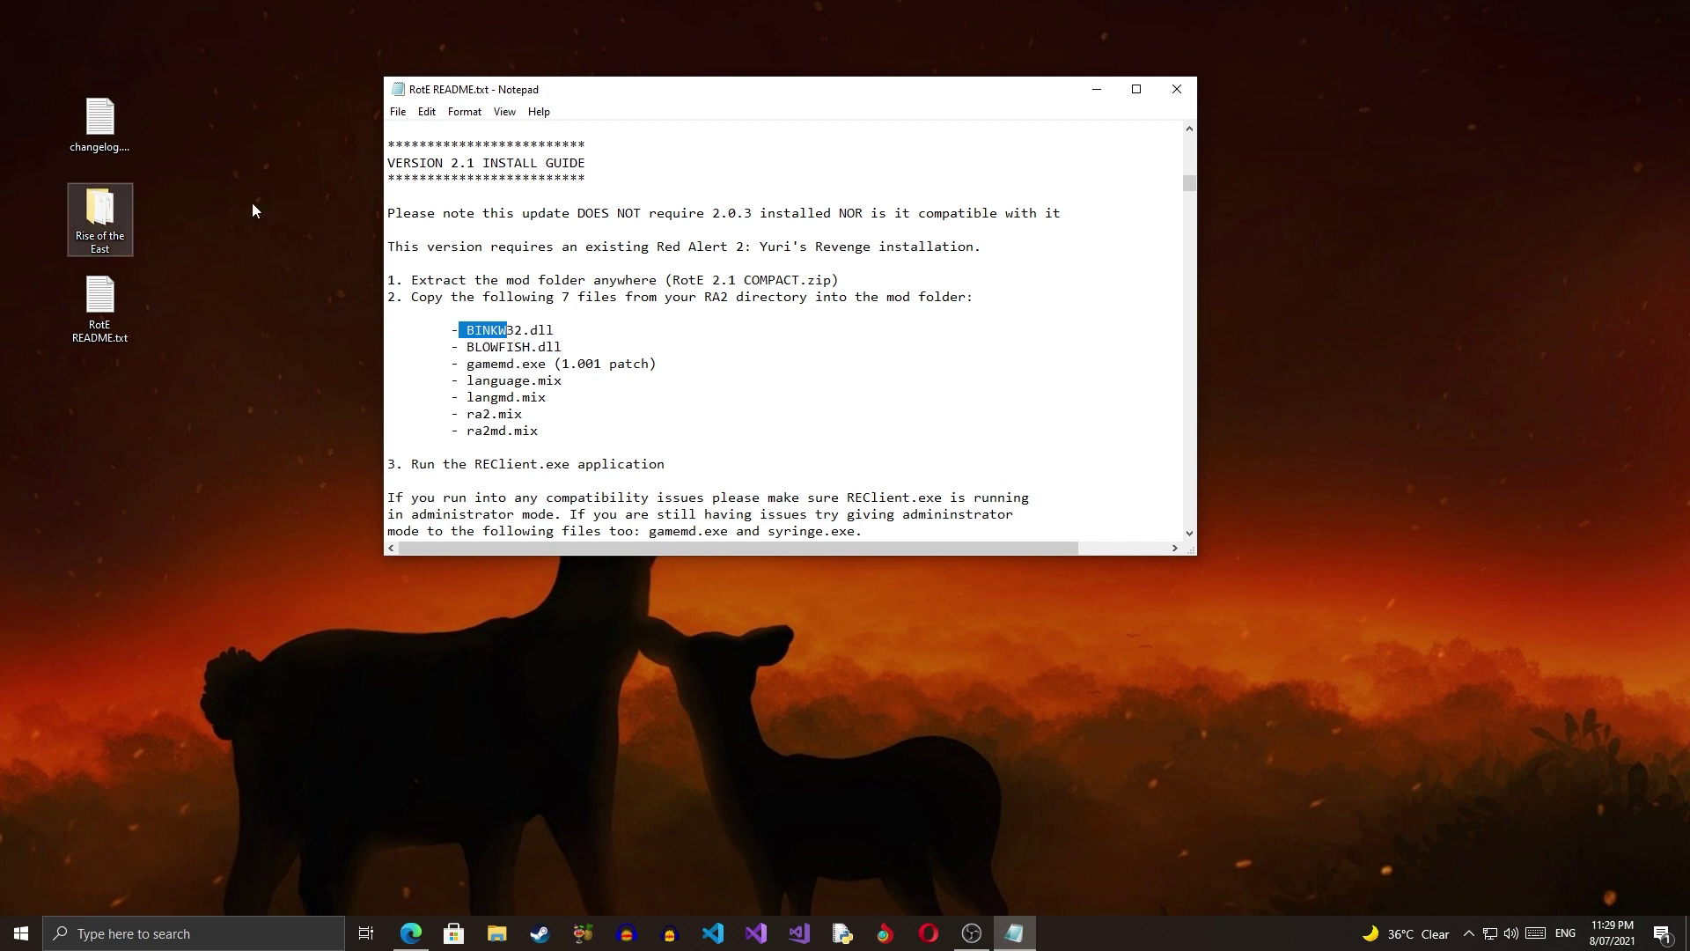
click(581, 347)
drag(963, 105, 1379, 95)
drag(861, 315, 955, 422)
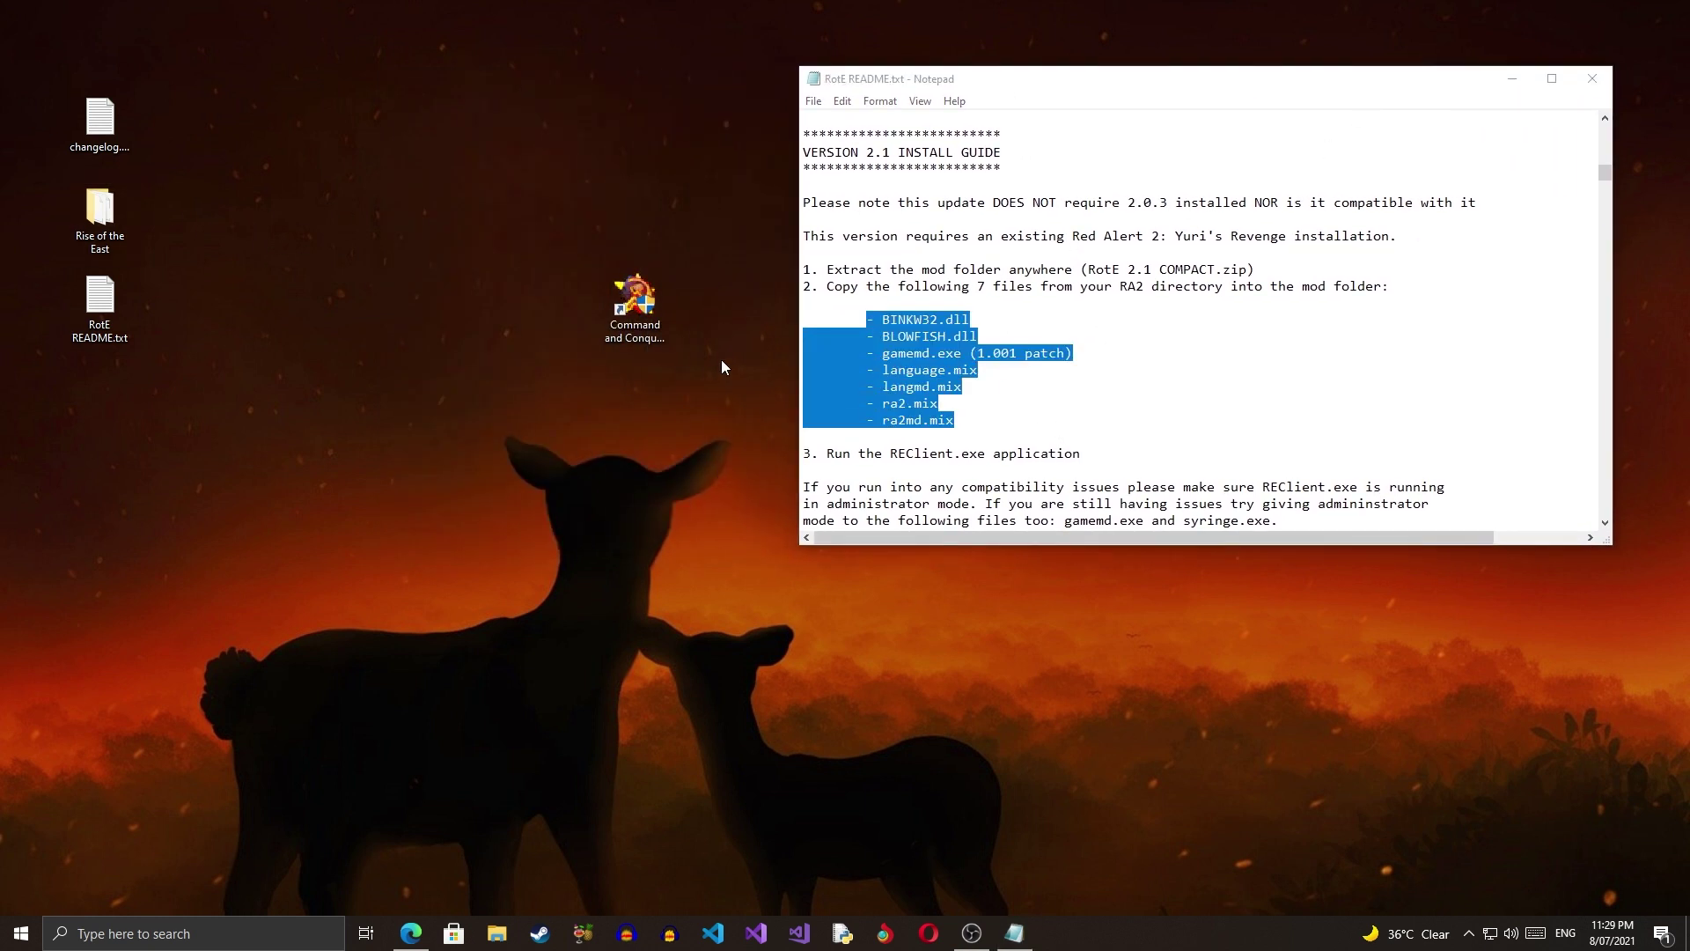
- Open the Command and Conquer Red Alert II install folder from its desktop shortcut and arrange it beside the README
right_click(635, 303)
click(683, 337)
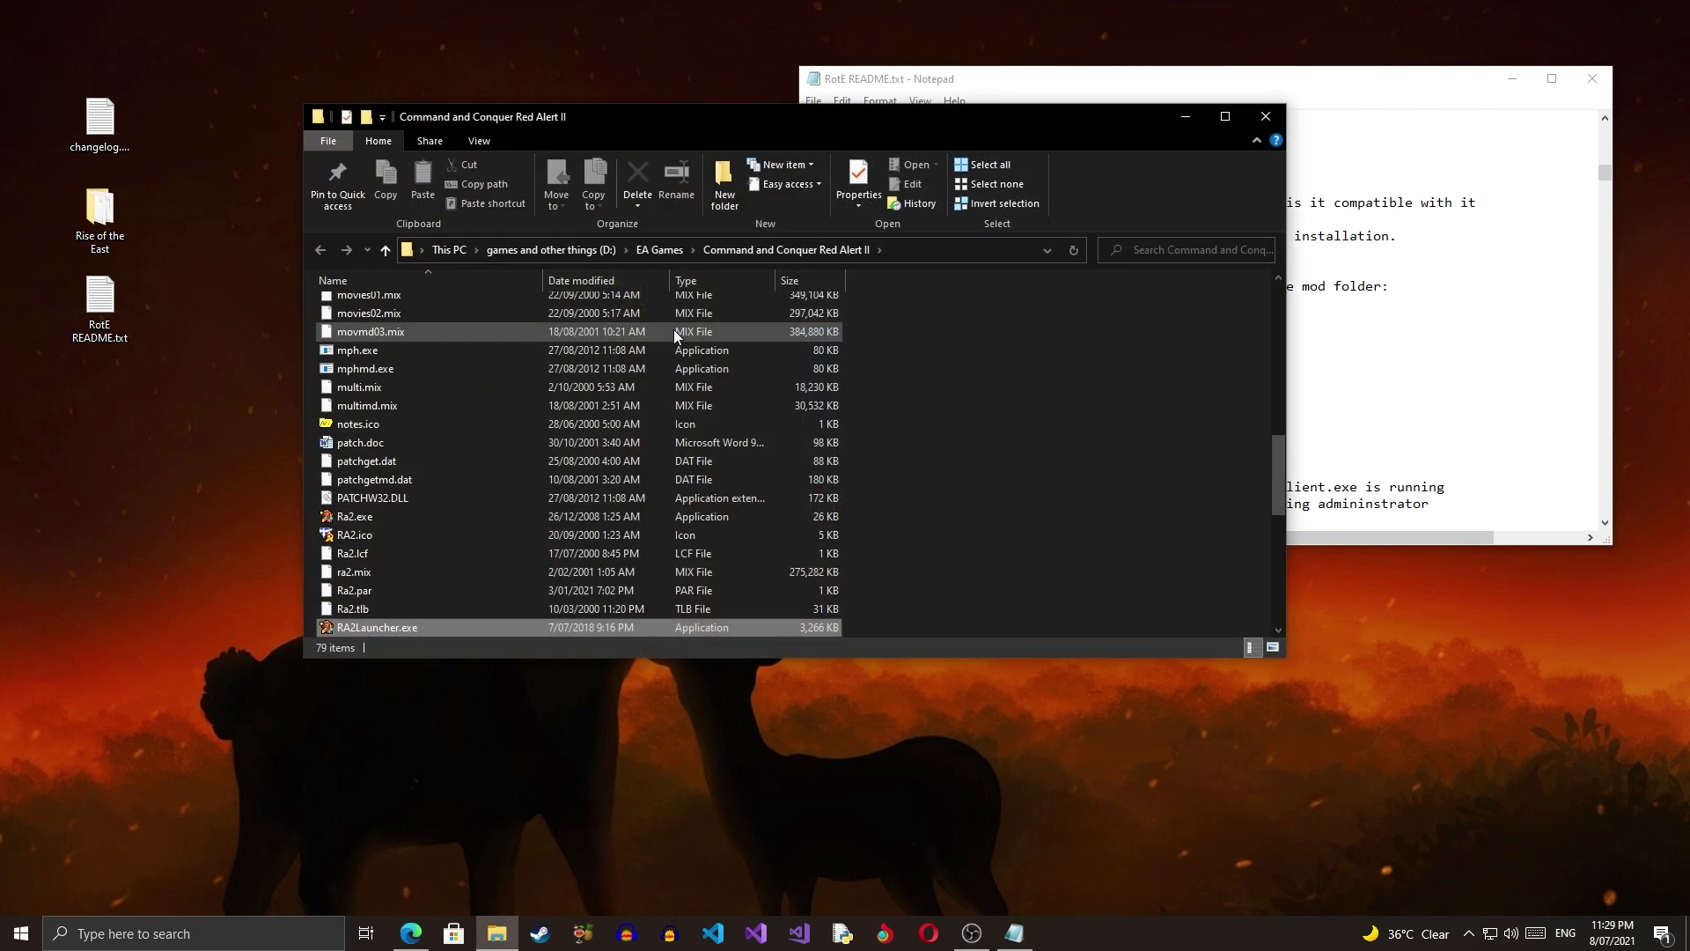
click(1281, 95)
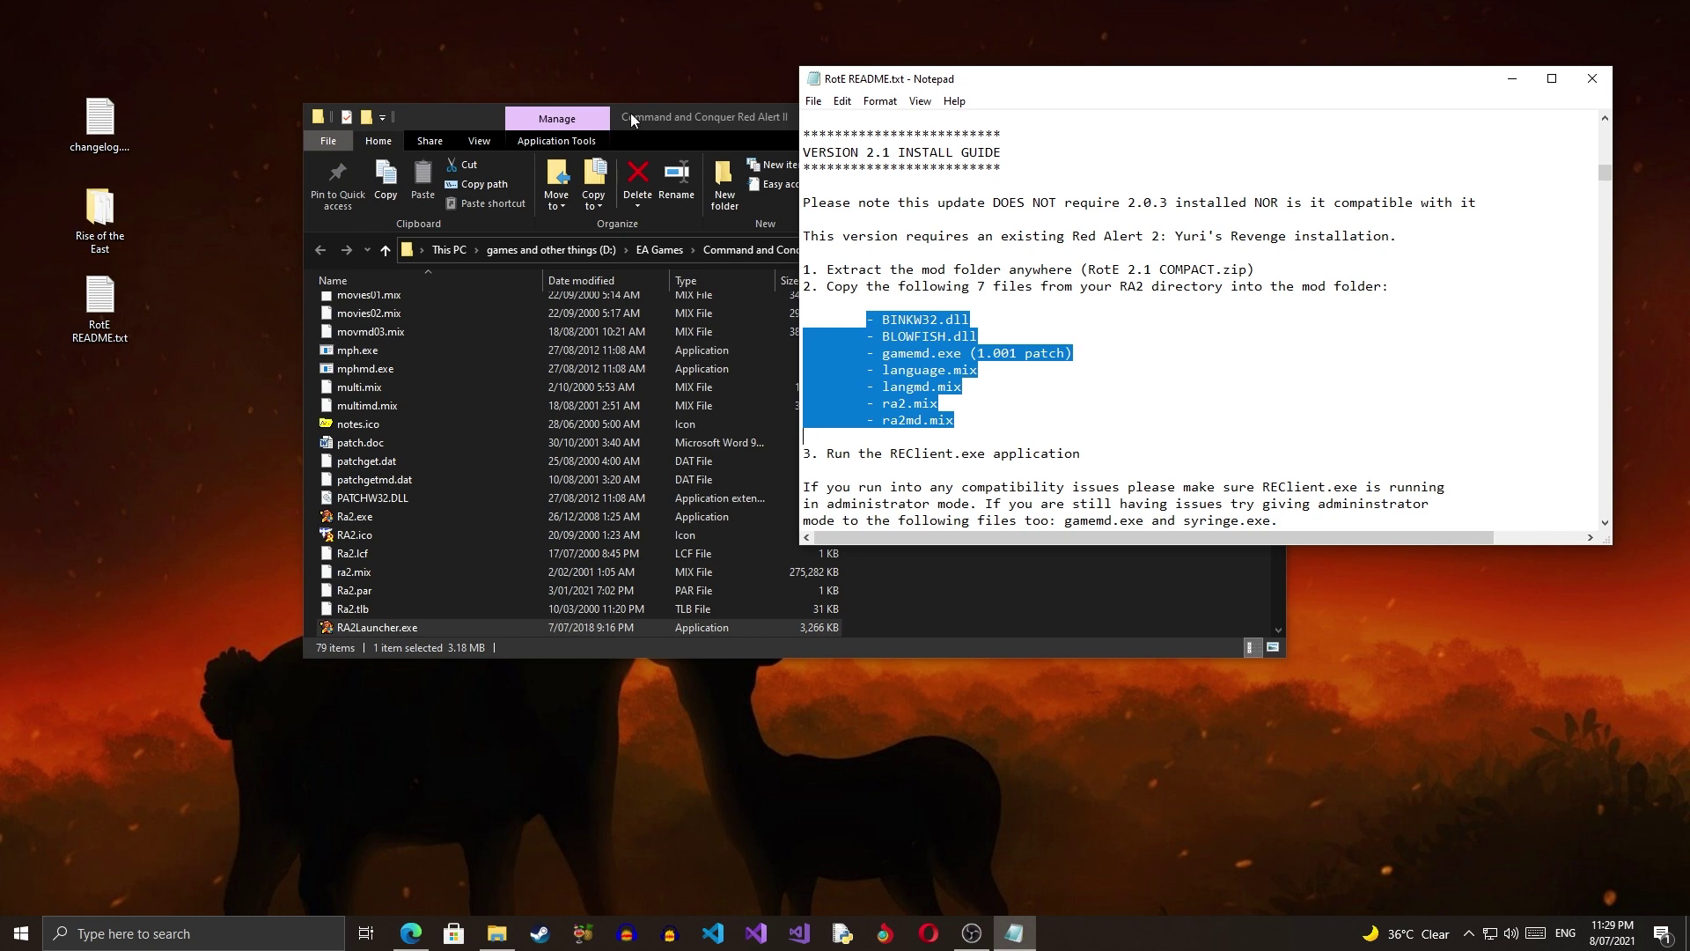
drag(649, 128, 492, 193)
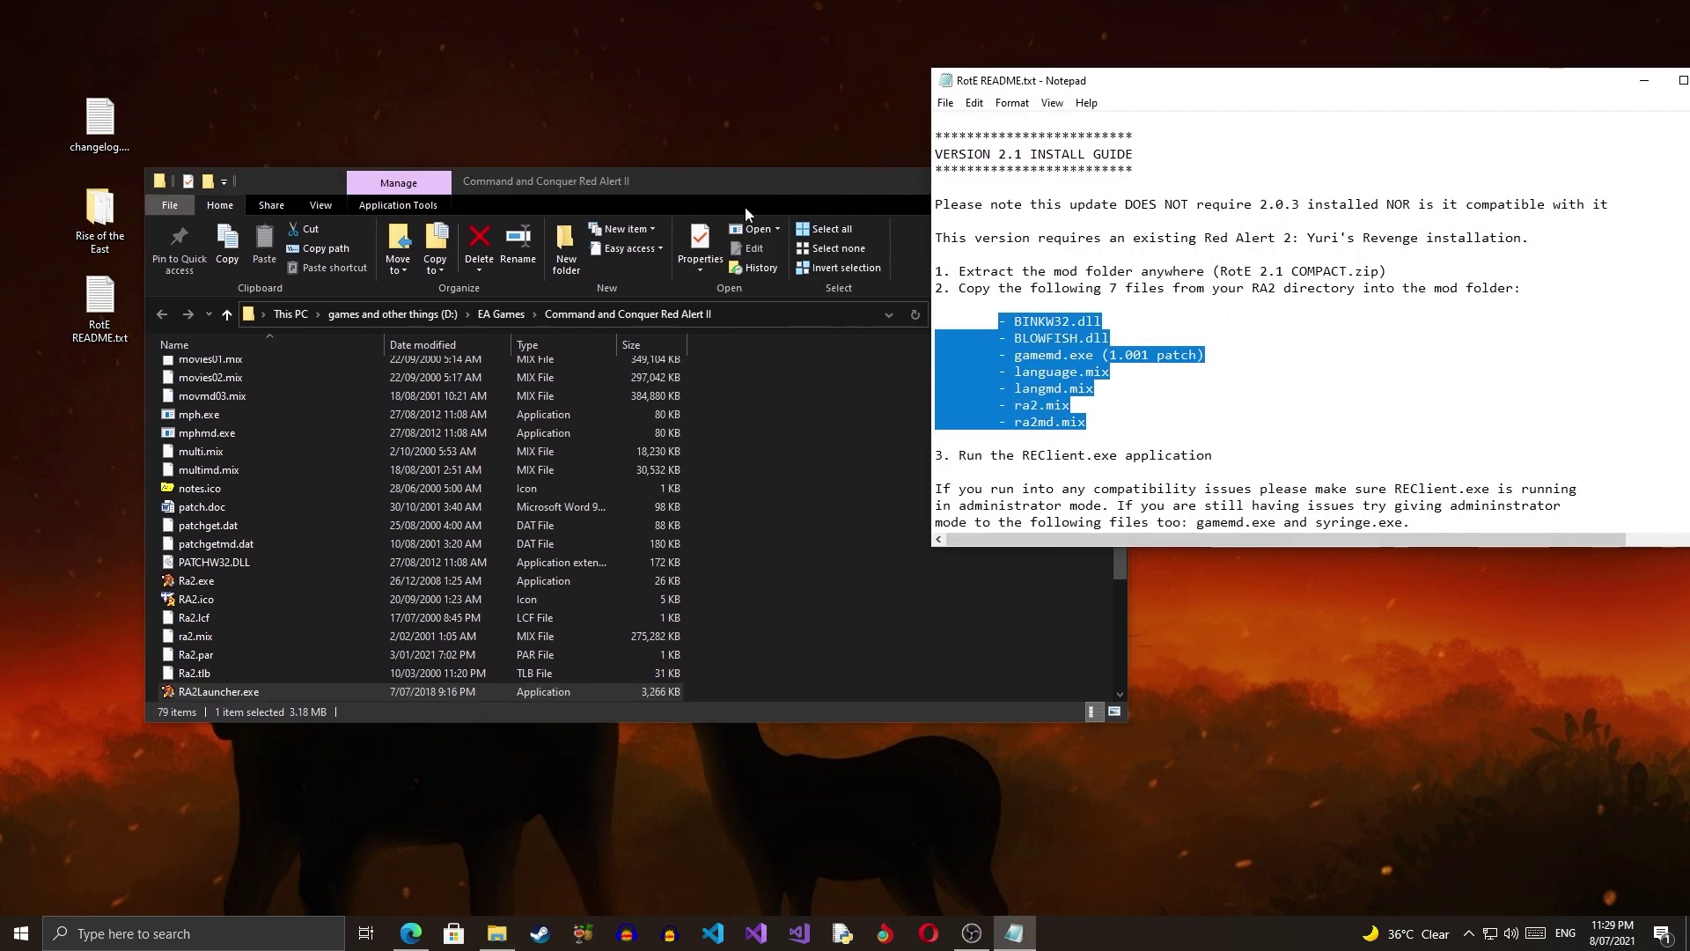
click(720, 231)
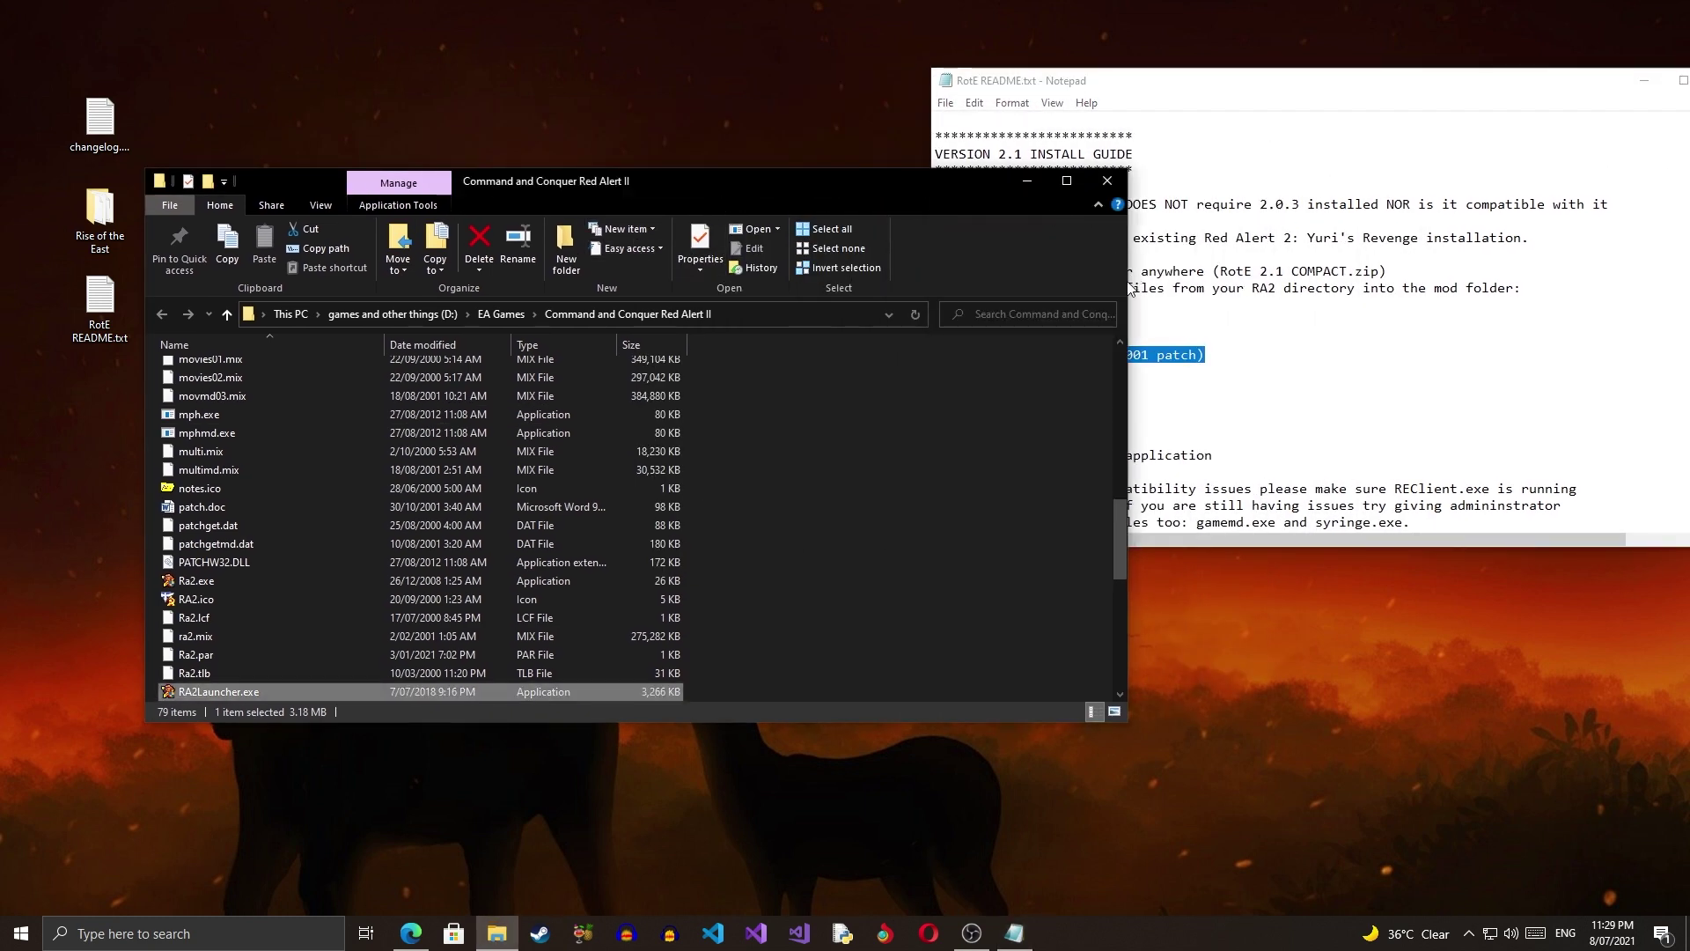
drag(1129, 287, 905, 280)
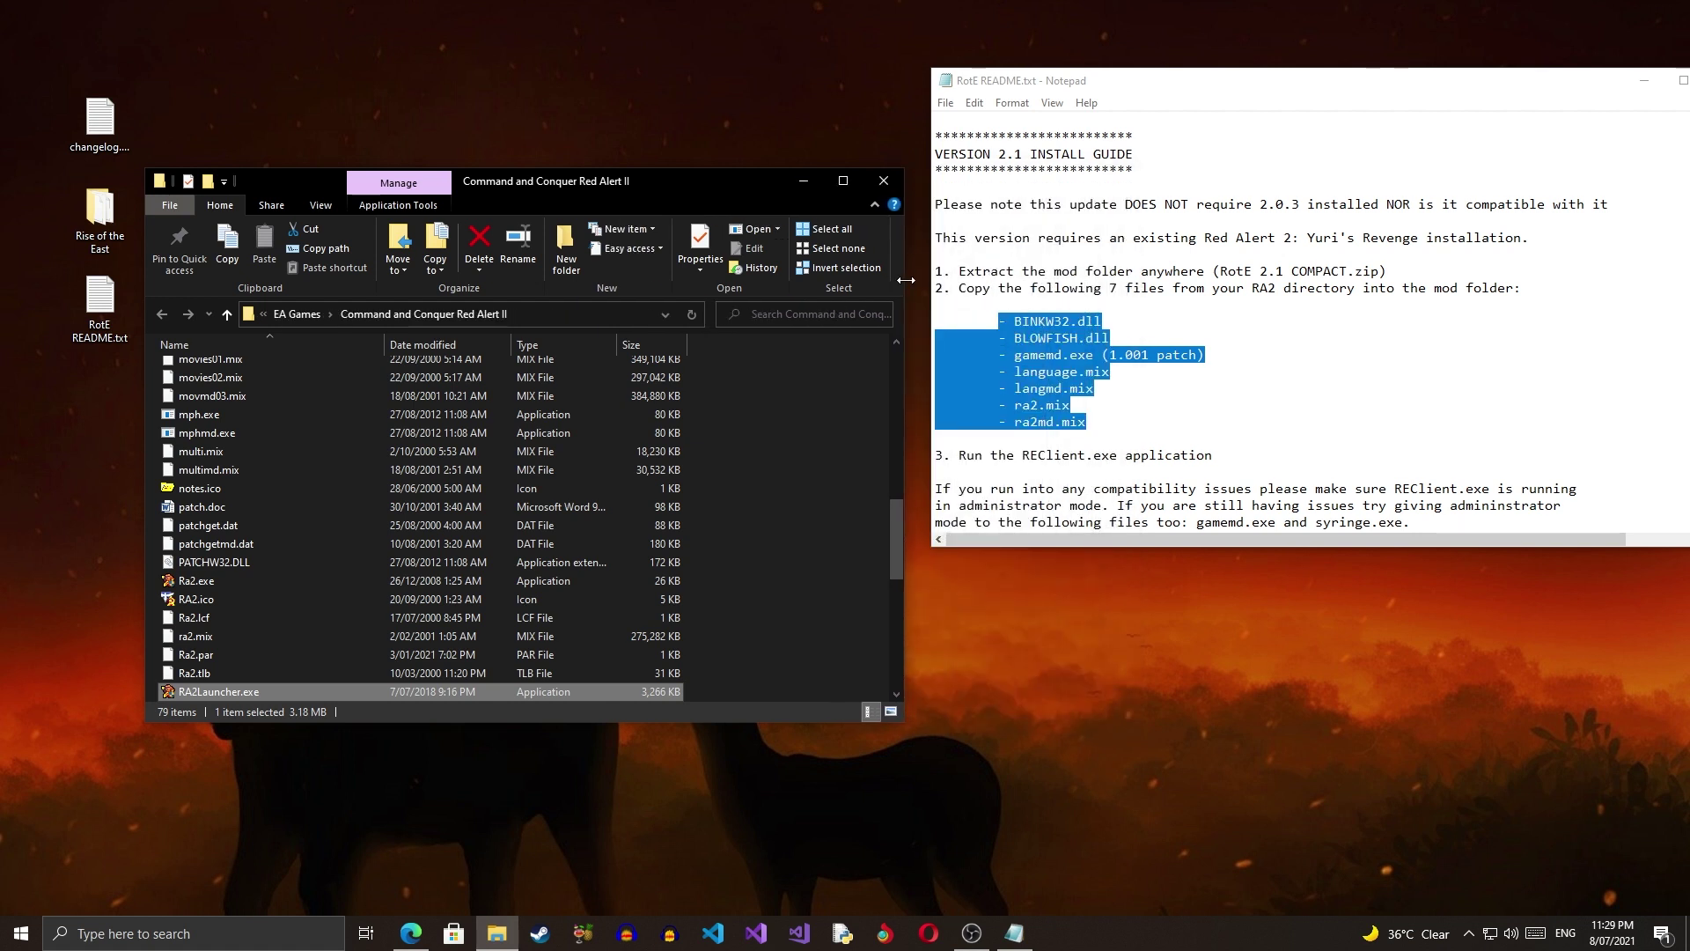
drag(660, 180, 676, 77)
- Copy BINKW32.DLL from the Command and Conquer Red Alert II folder to the desktop
click(472, 370)
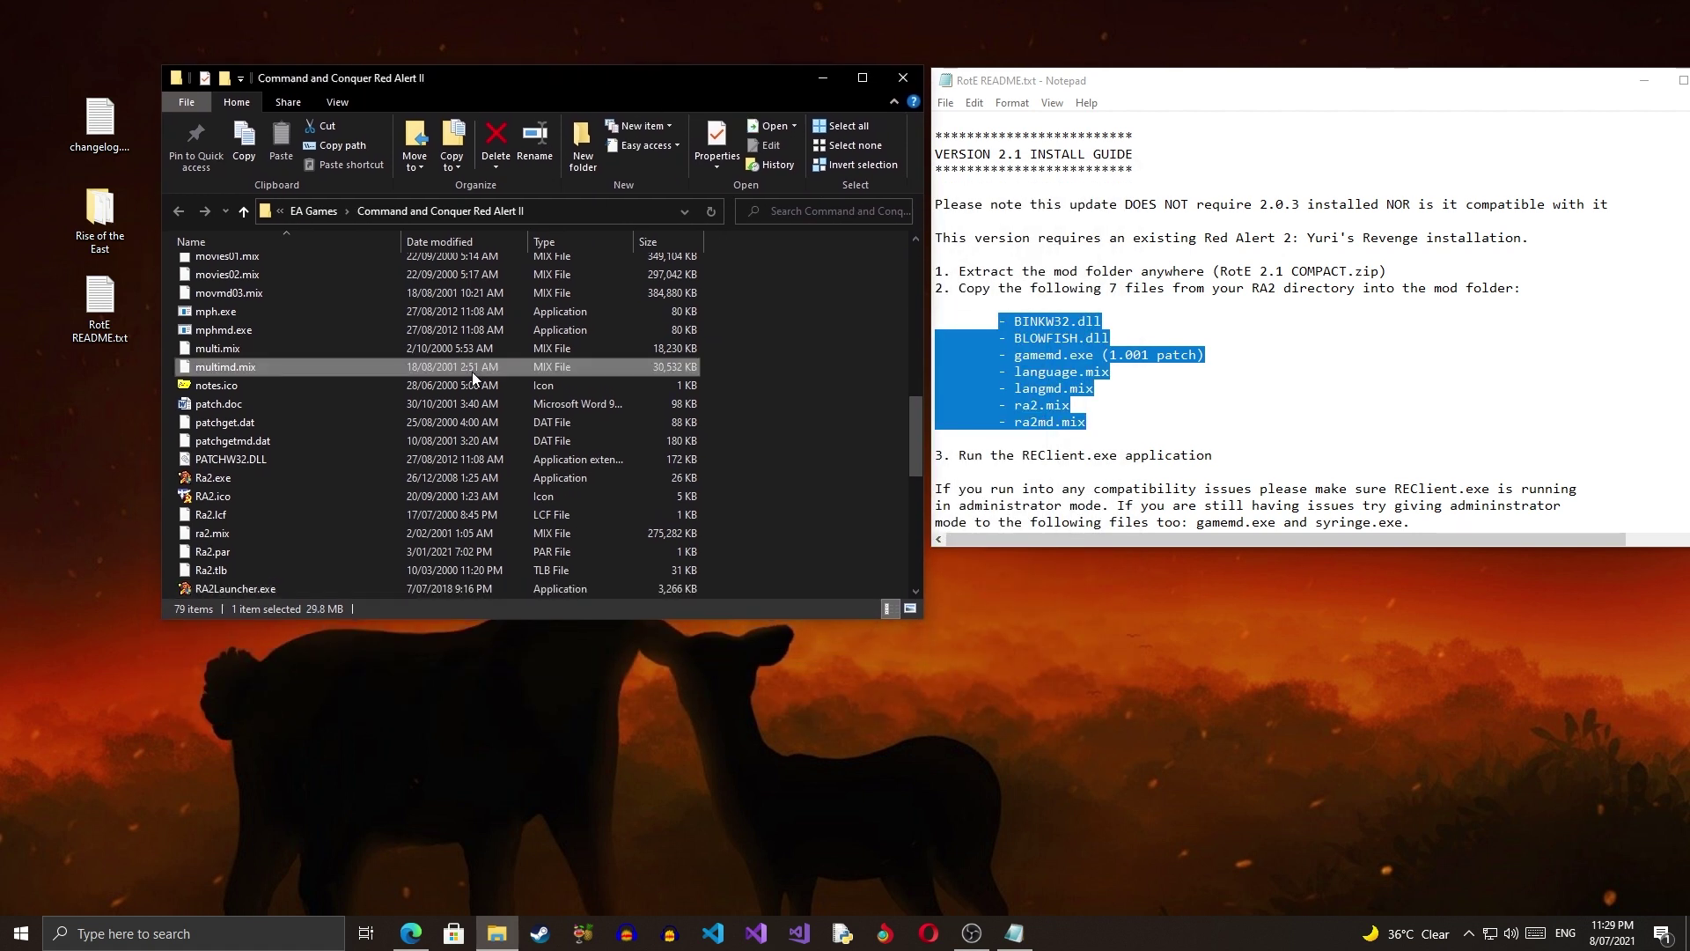
key(b)
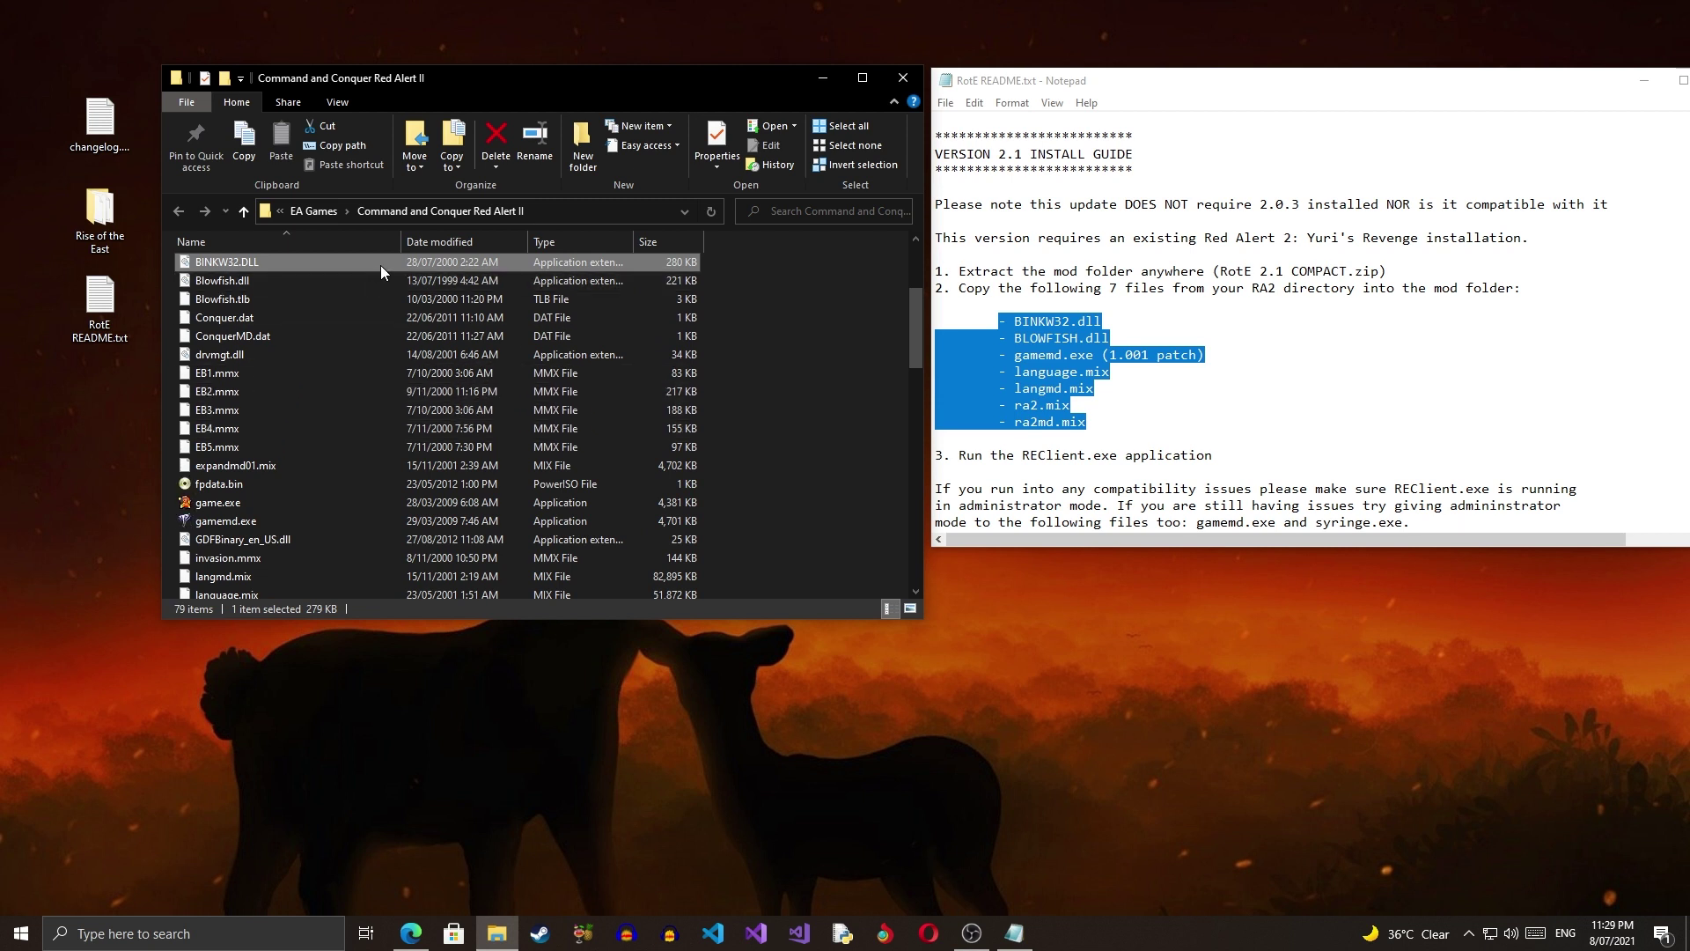
mouse_move(380, 265)
click(348, 730)
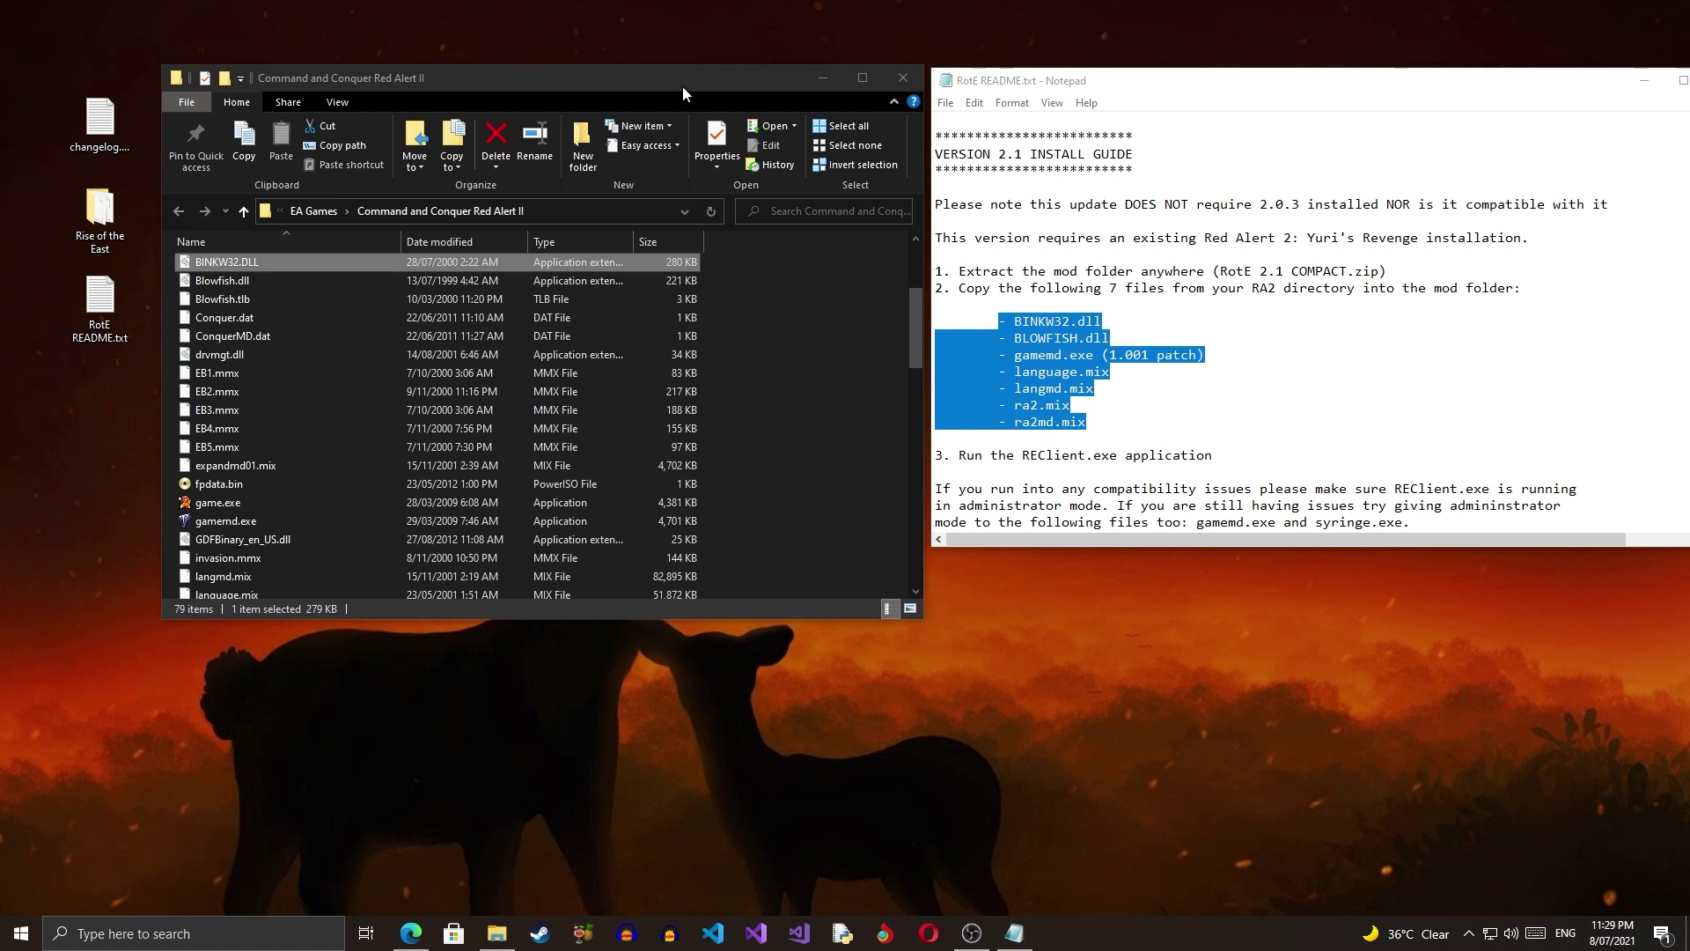
drag(683, 86, 845, 32)
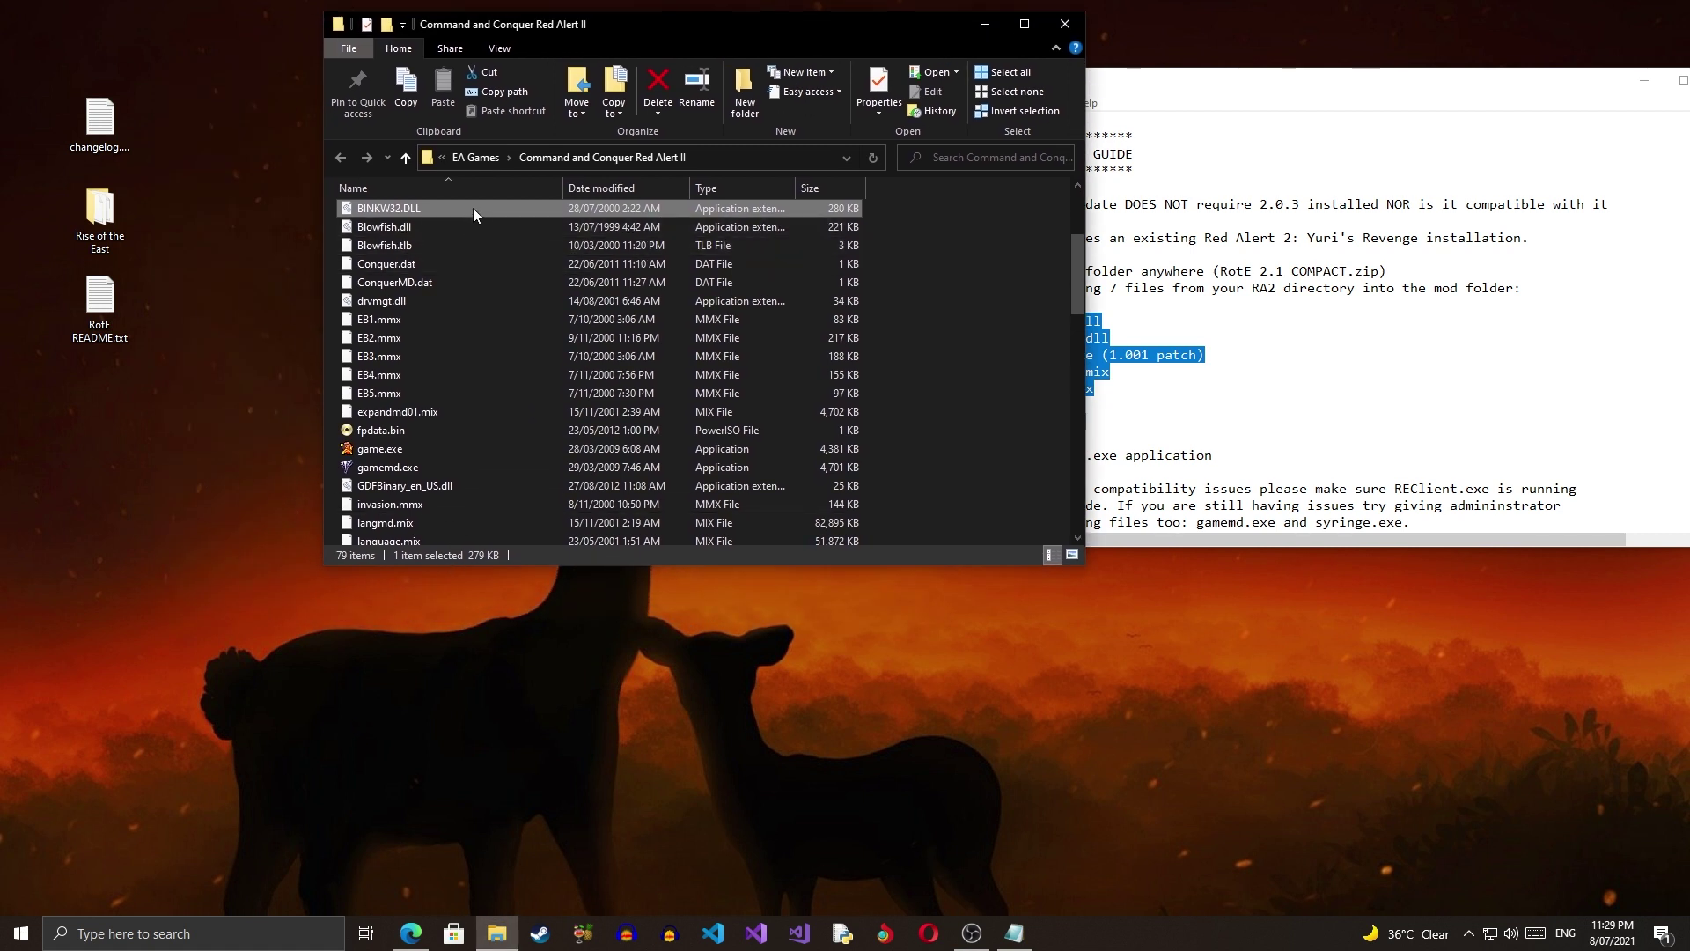
drag(473, 207, 239, 429)
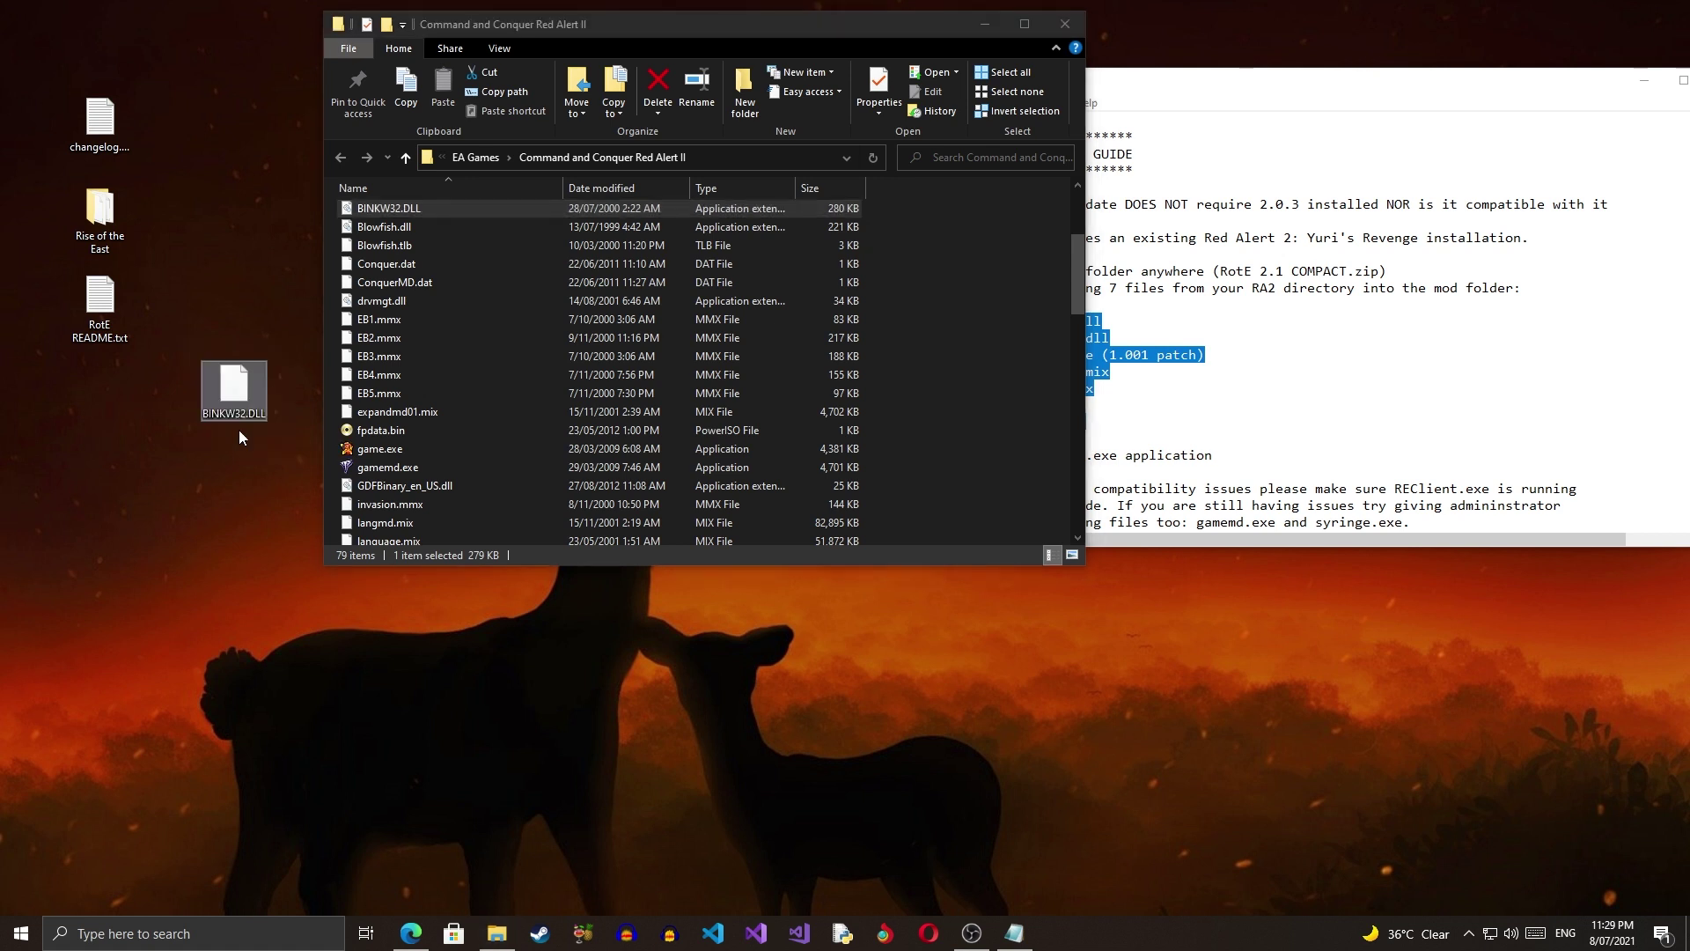
- Copy Blowfish.dll and gamemd.exe from the Red Alert II folder to the desktop, following the README's file list
click(1188, 99)
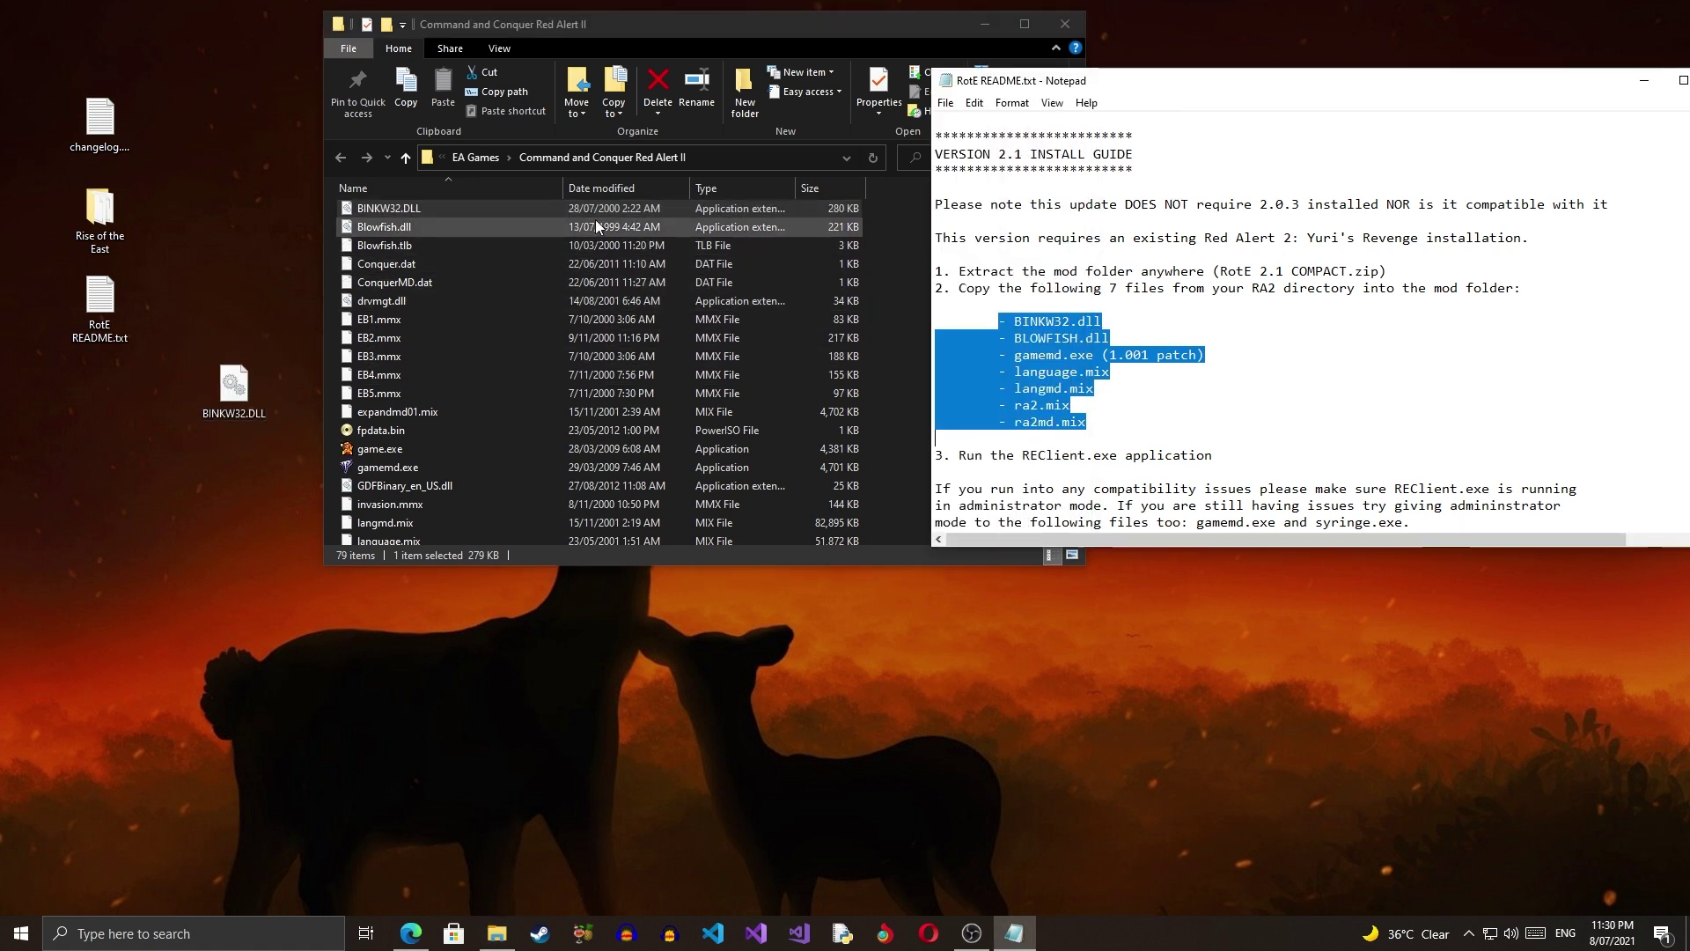
drag(596, 221, 234, 510)
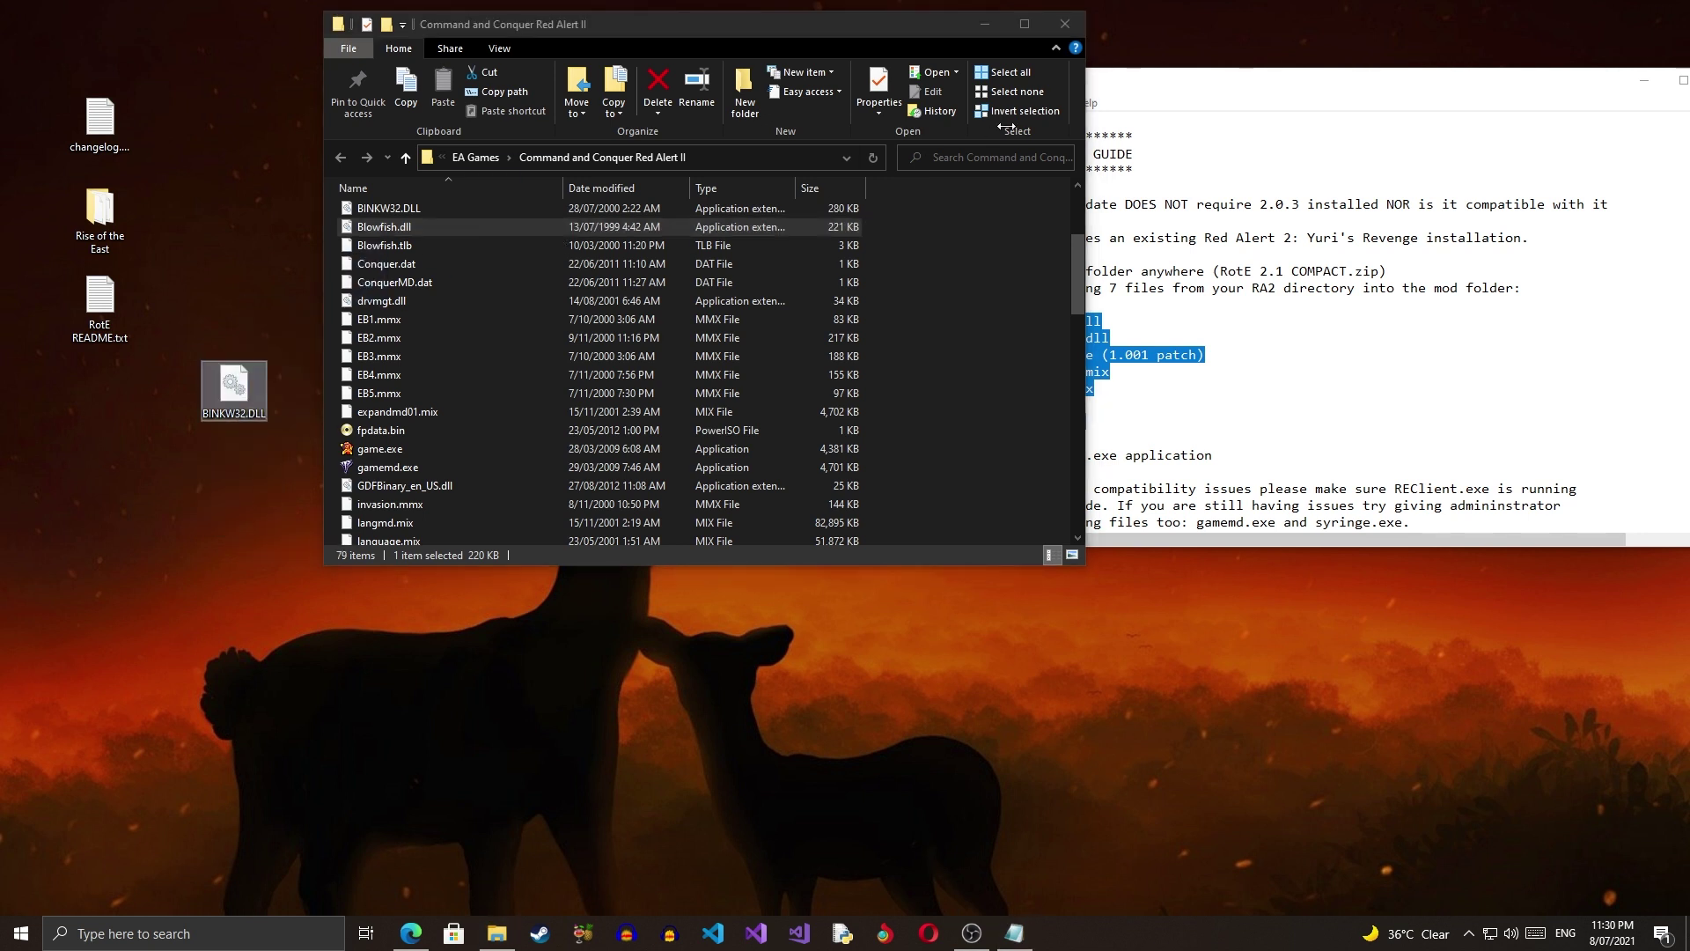
click(1157, 86)
click(546, 326)
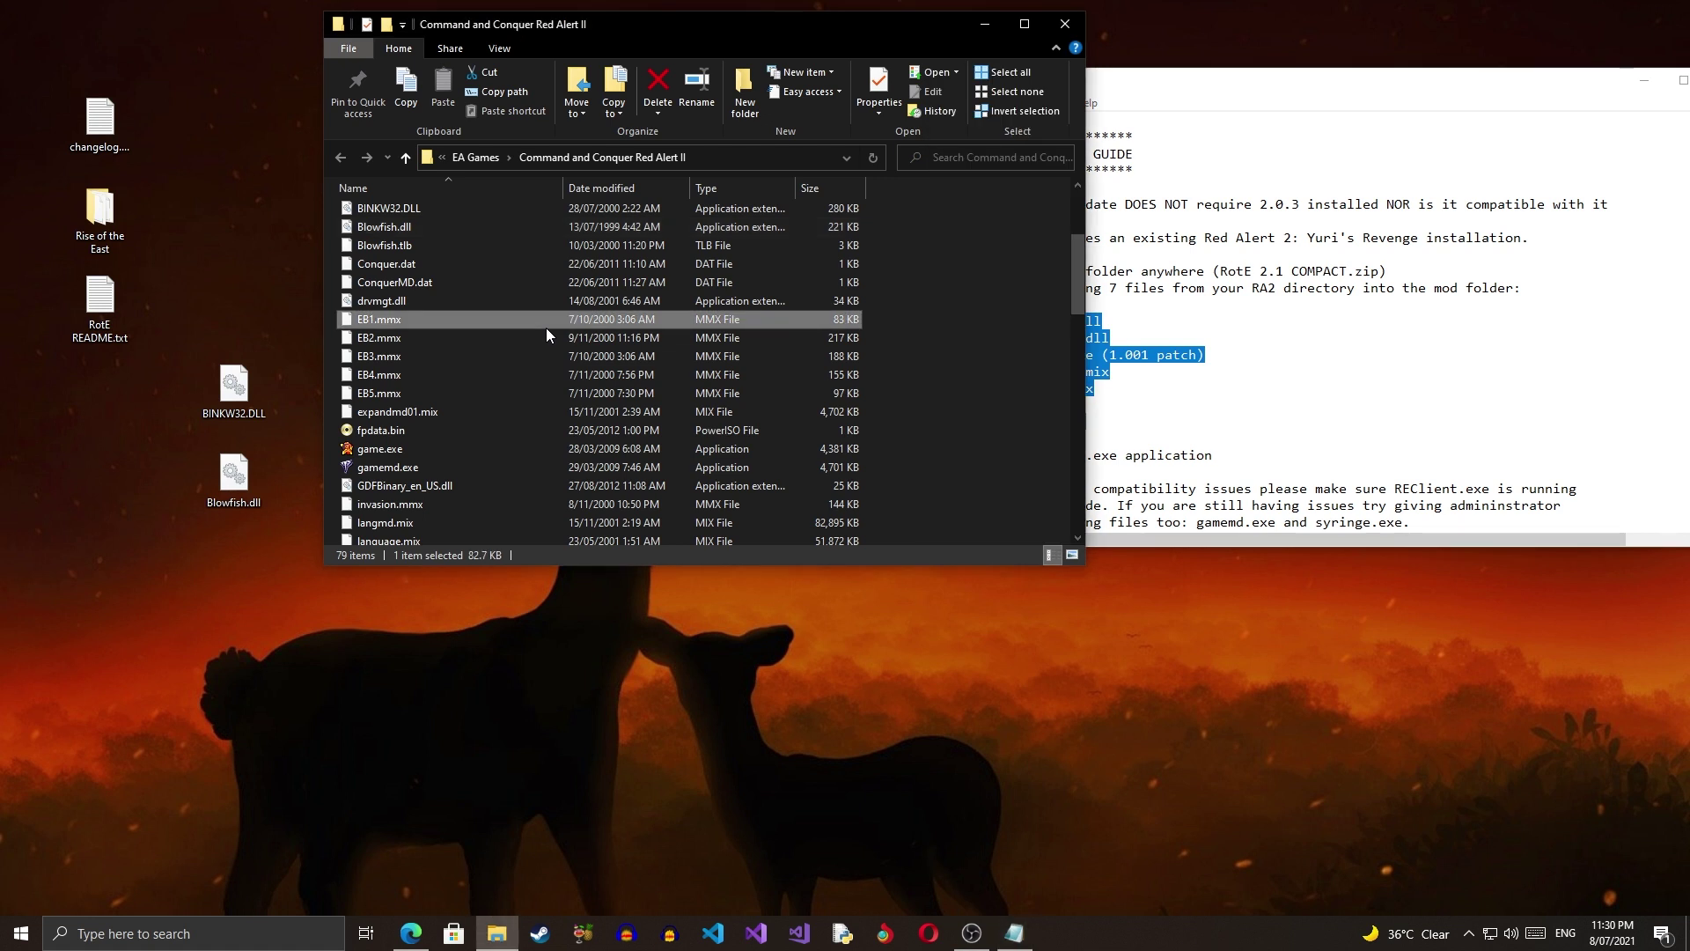
key(g)
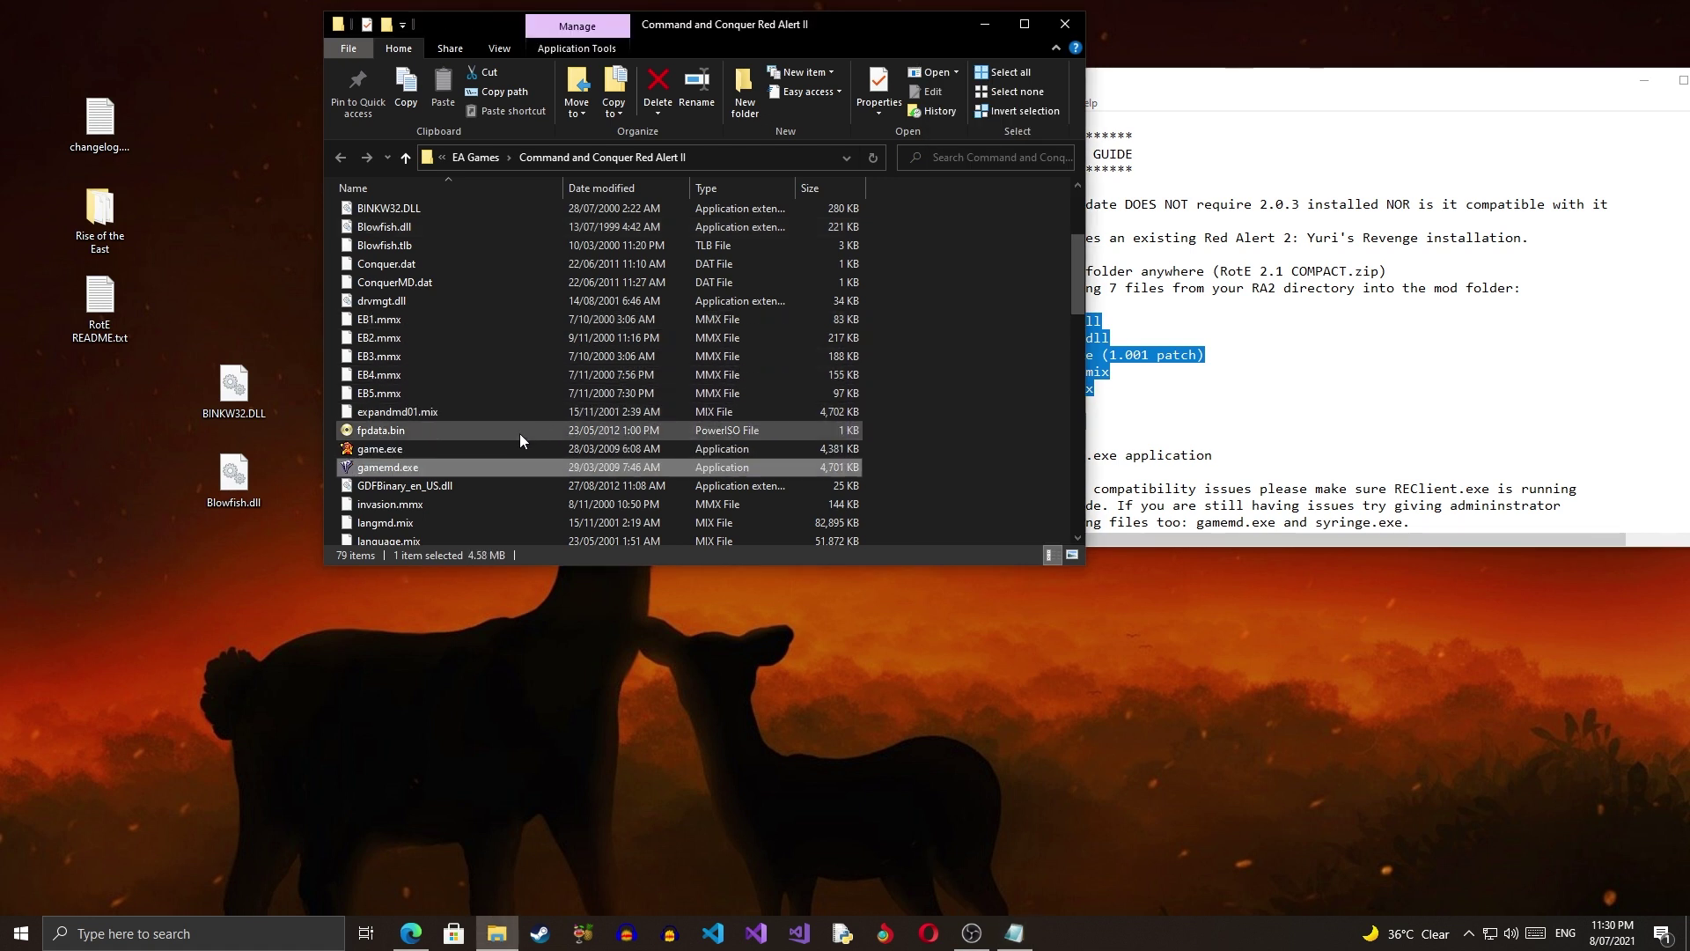
click(419, 465)
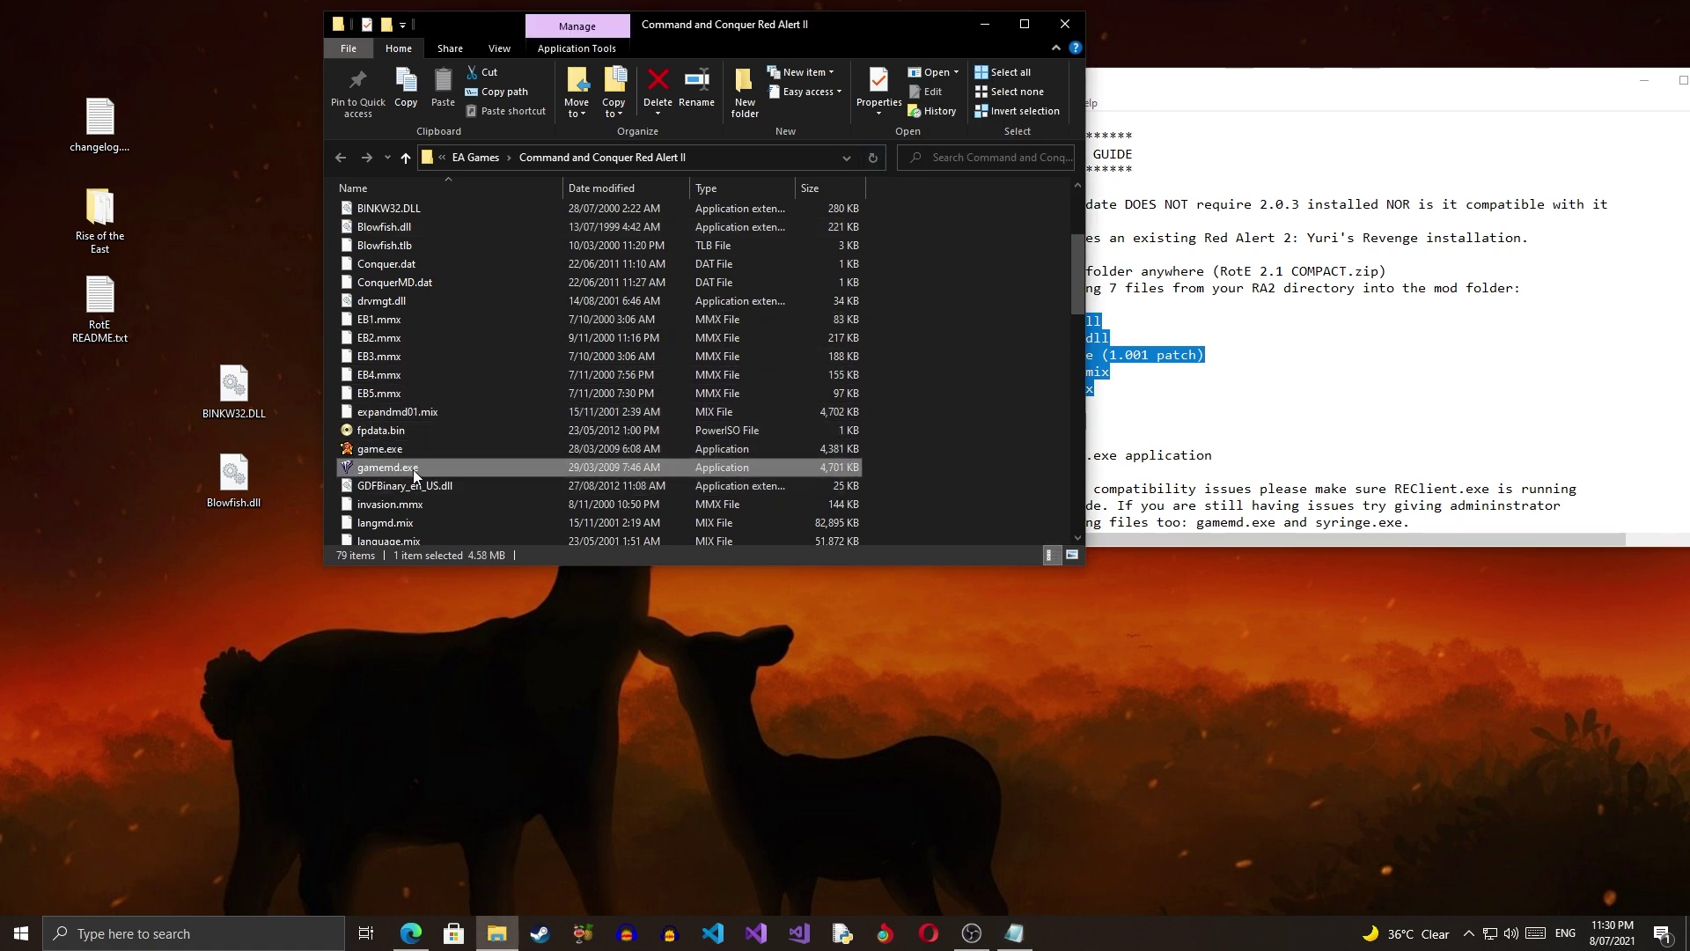
drag(414, 469, 230, 585)
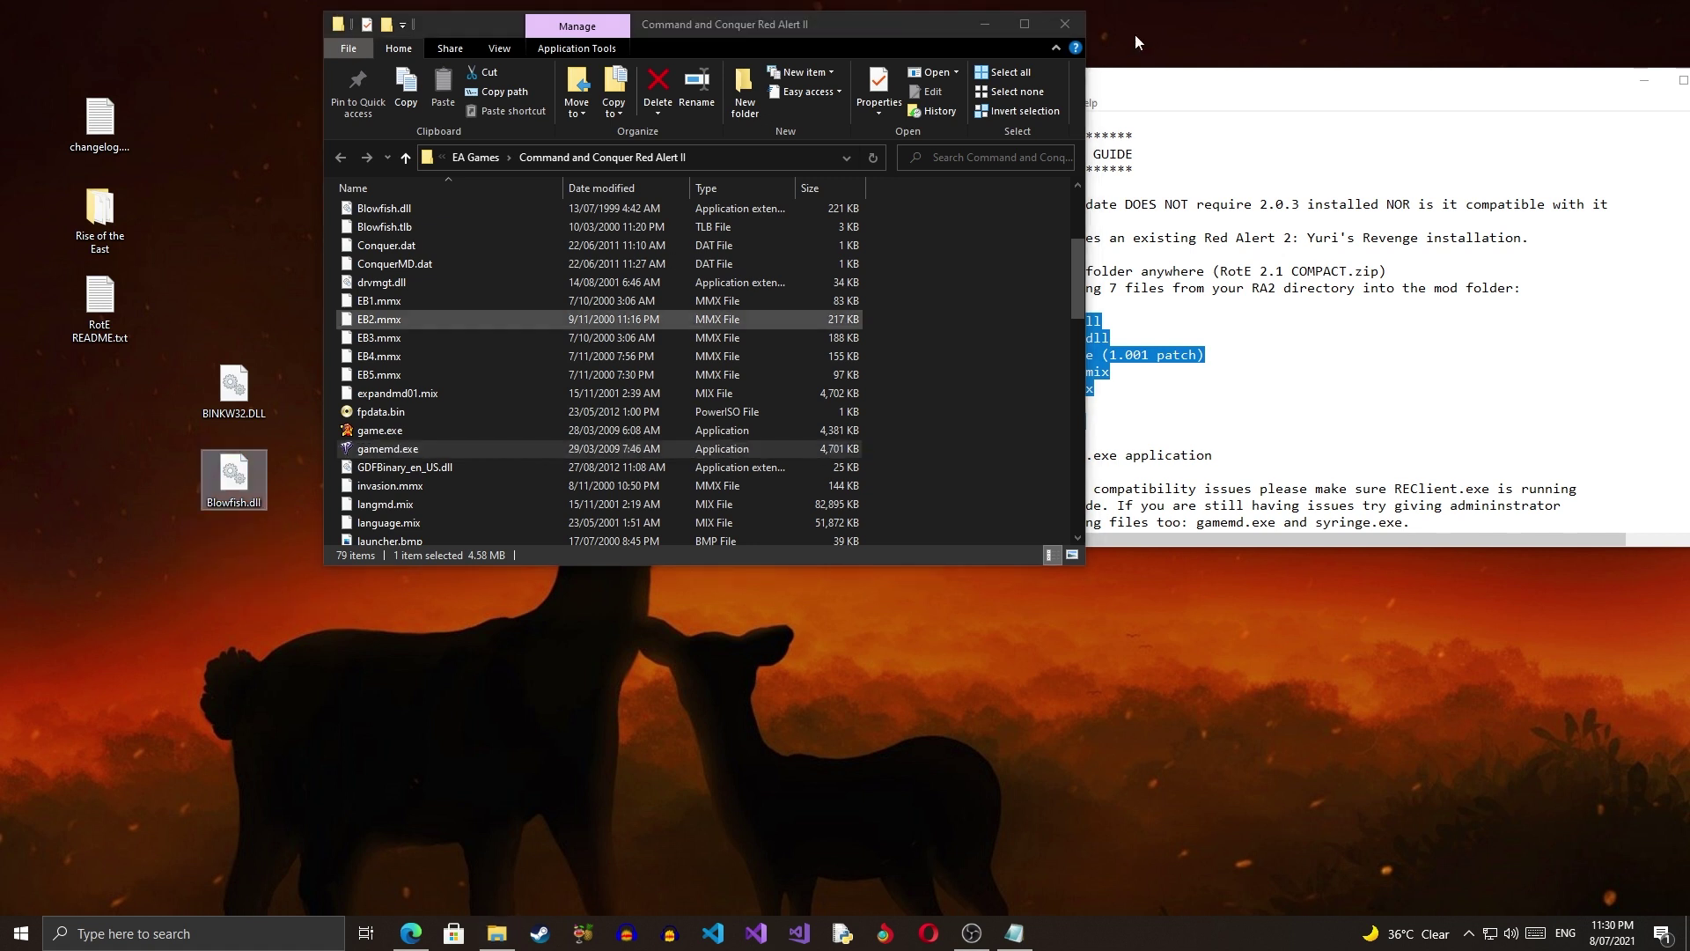
- Copy langmd.mix and language.mix from the Command and Conquer Red Alert II folder to the desktop, following the README's file list
click(1204, 86)
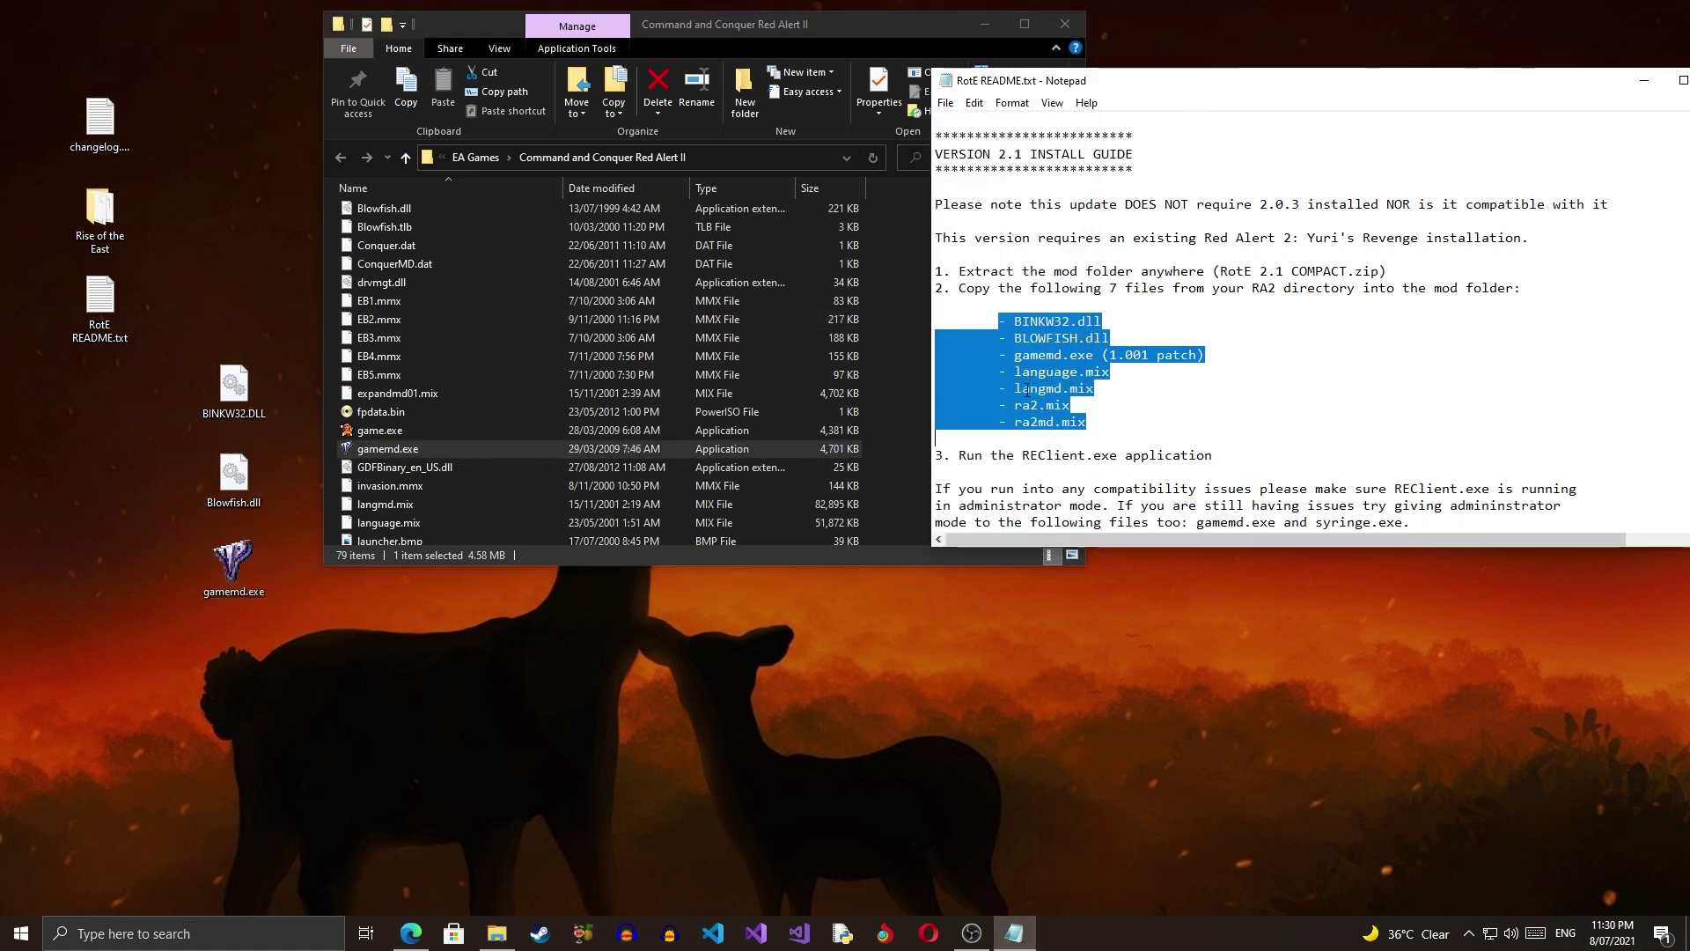
click(715, 379)
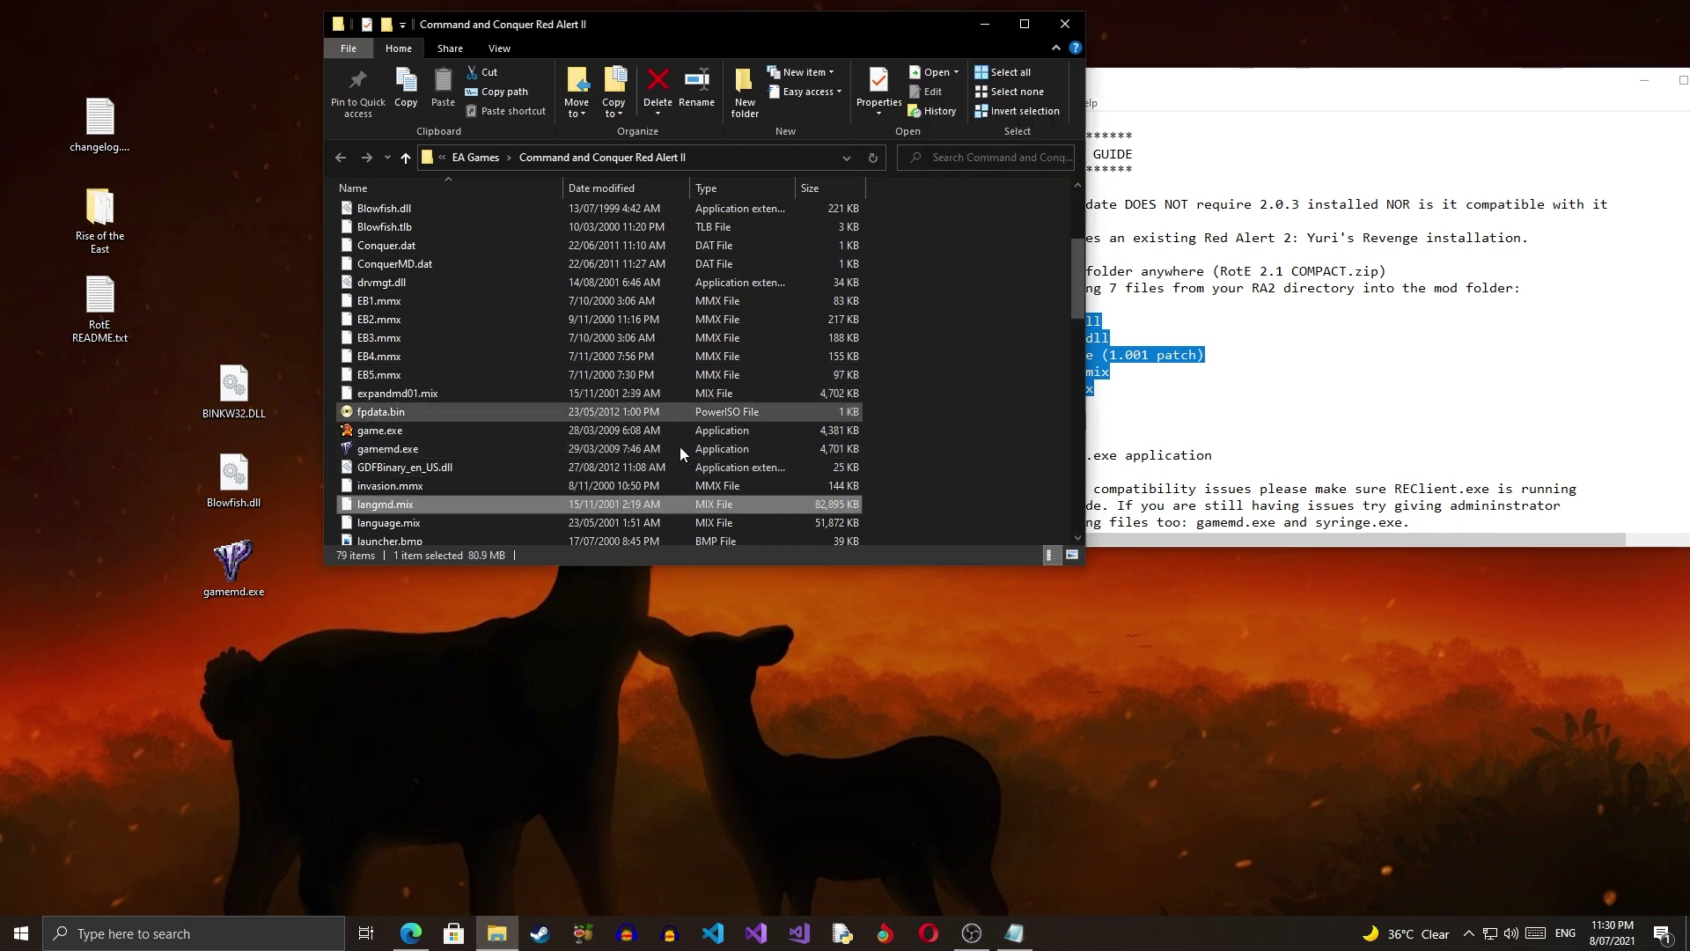
click(510, 503)
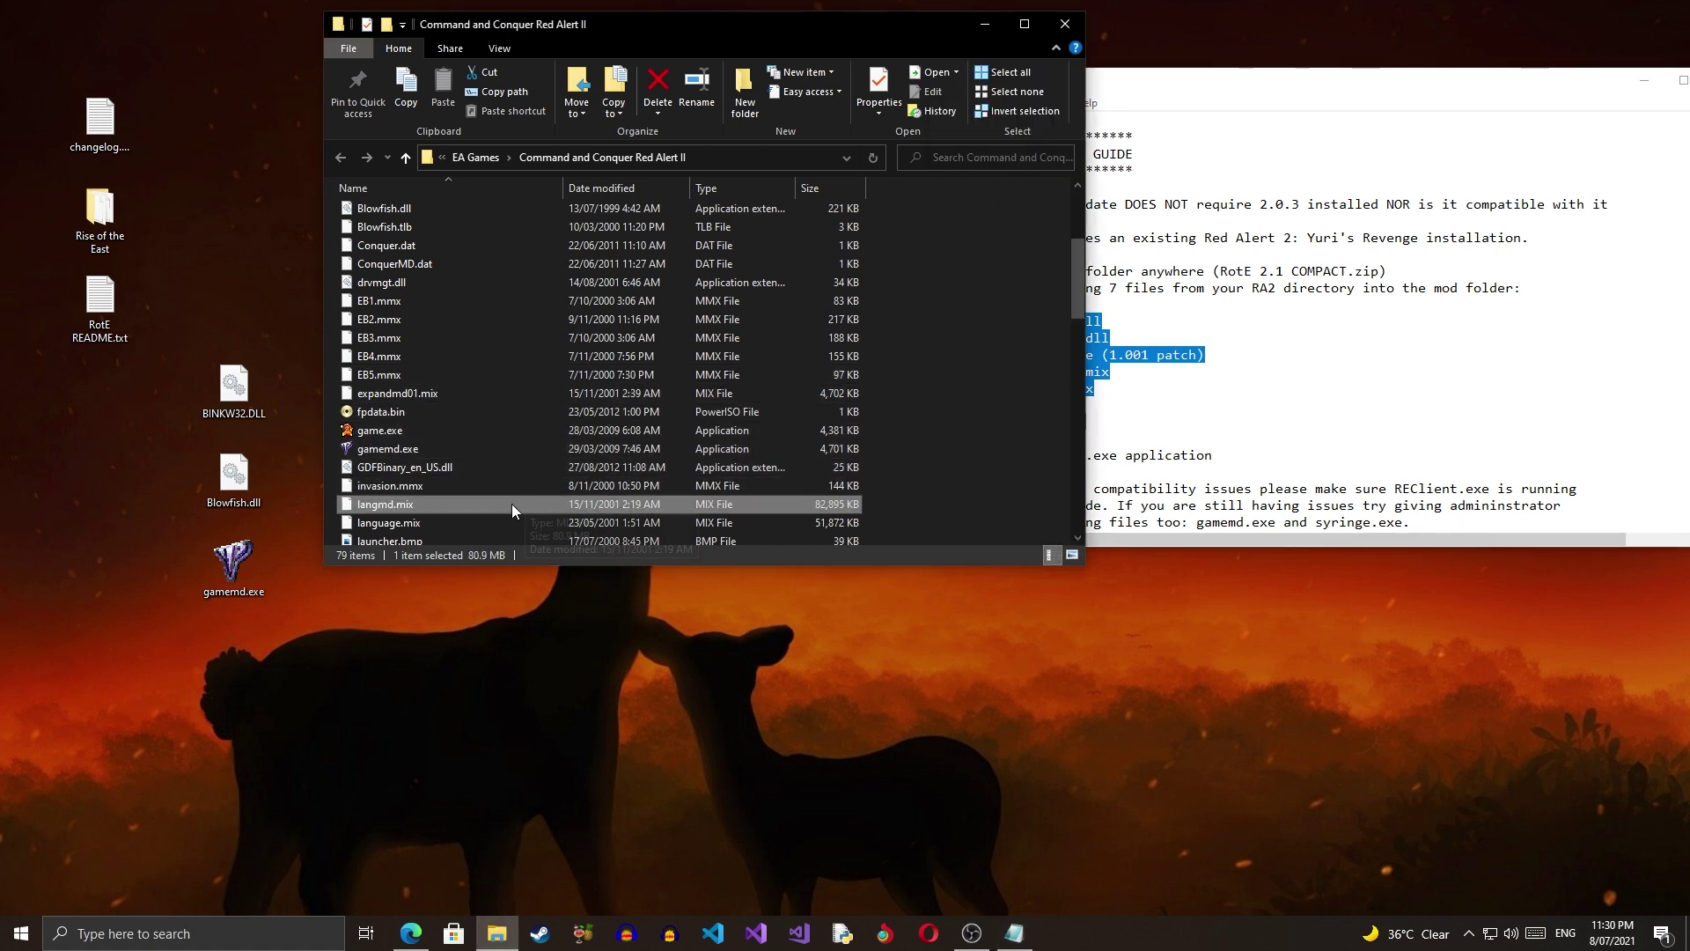
ctrl+click(406, 519)
drag(419, 509, 229, 699)
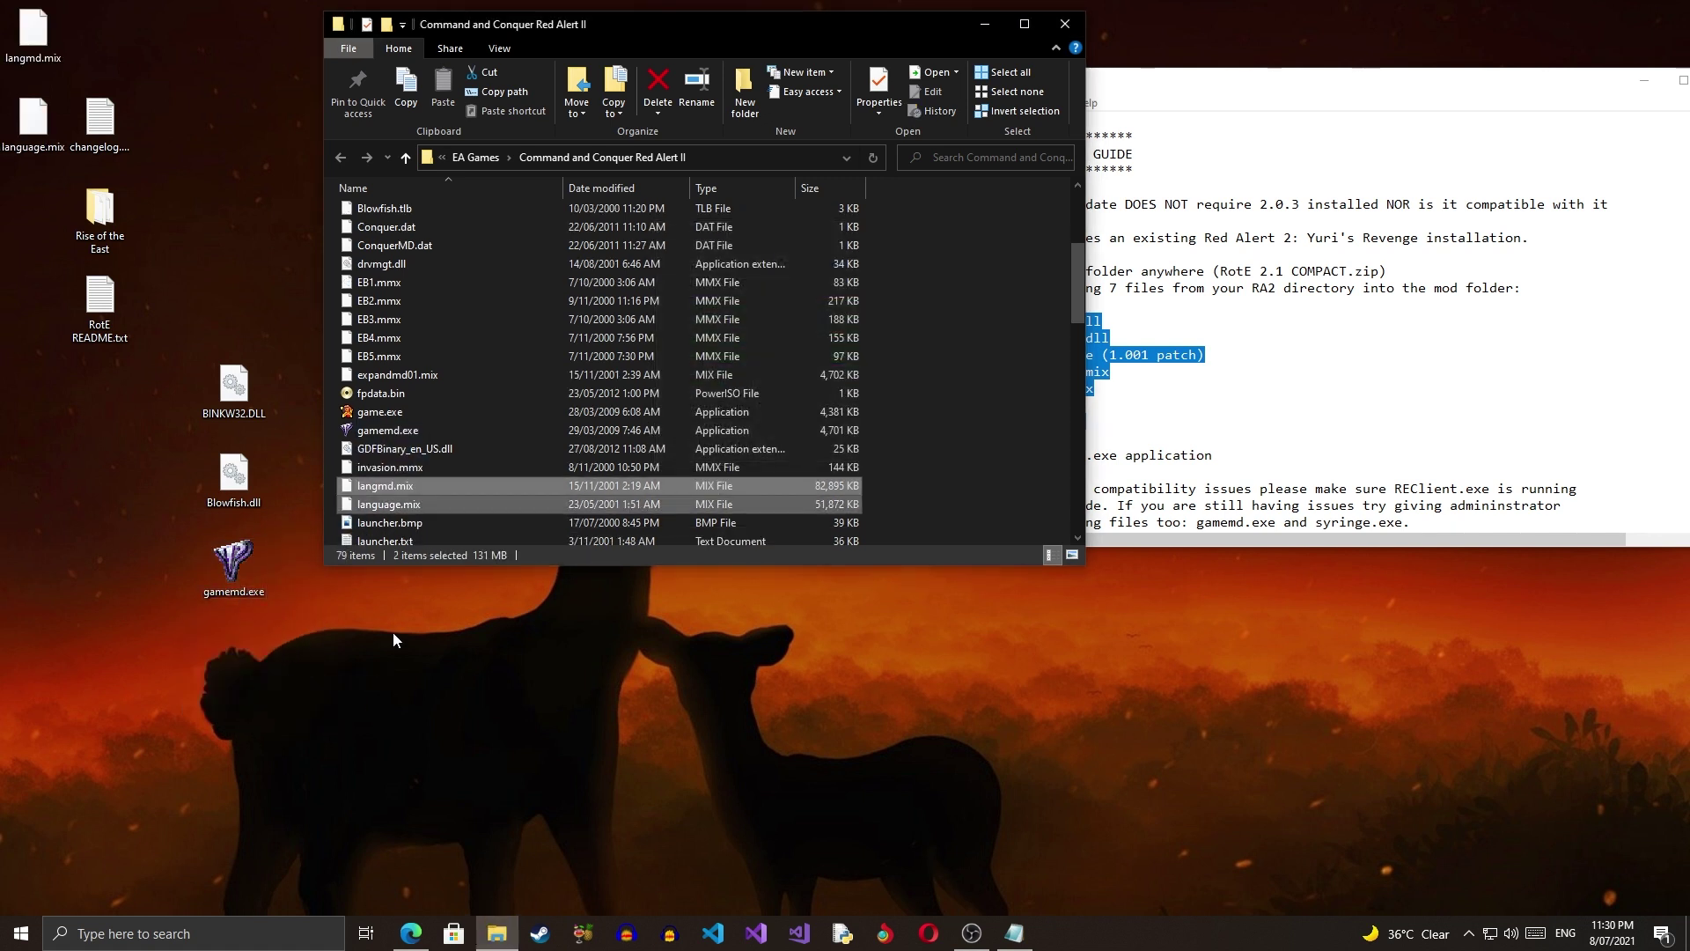
- Copy ra2.mix and ra2md.mix from the Red Alert II folder to the desktop, checking them against the README, and close the folder
click(1221, 405)
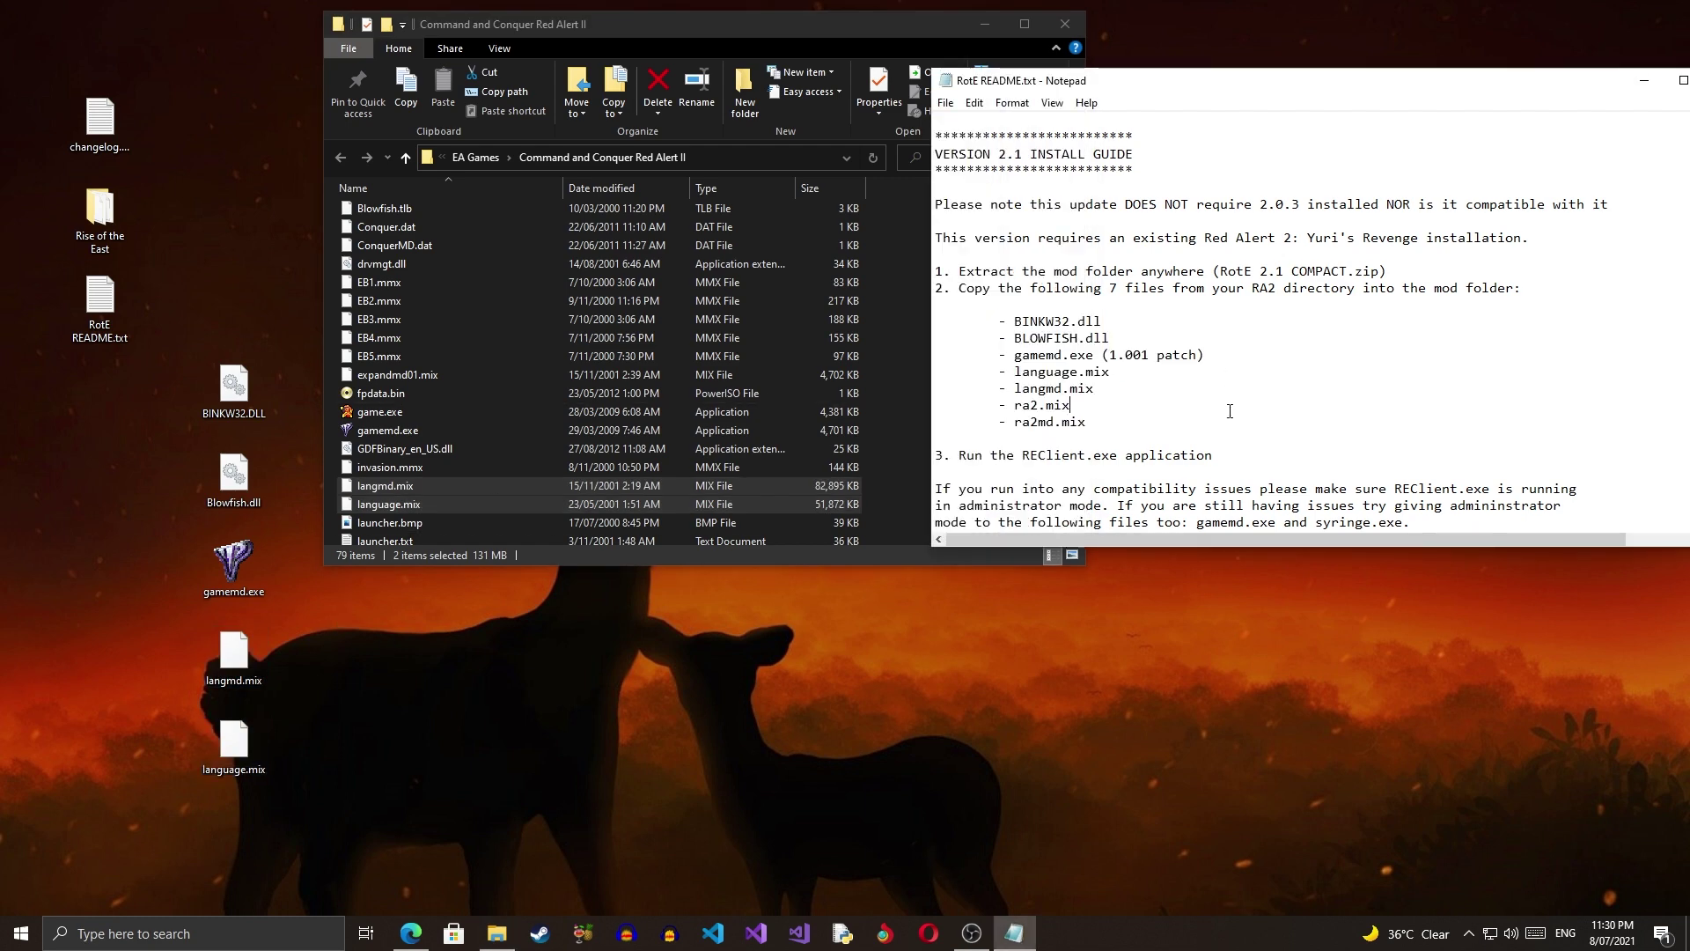
click(592, 374)
text(ra2)
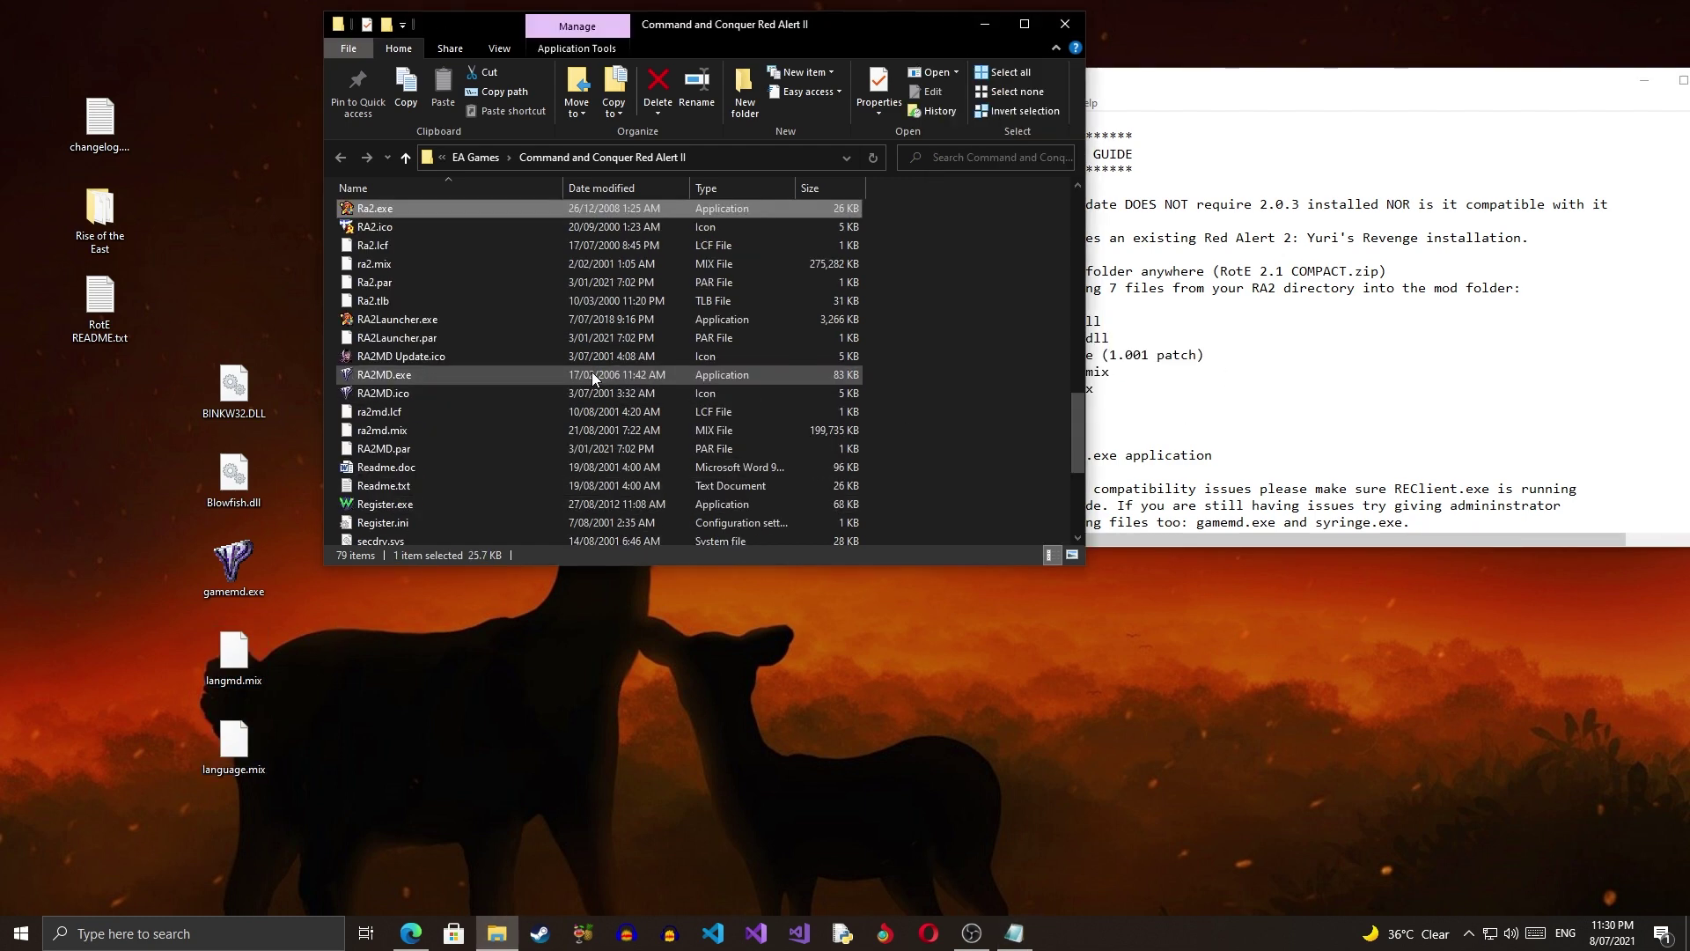
key(Down)
key(Down)
key(Down)
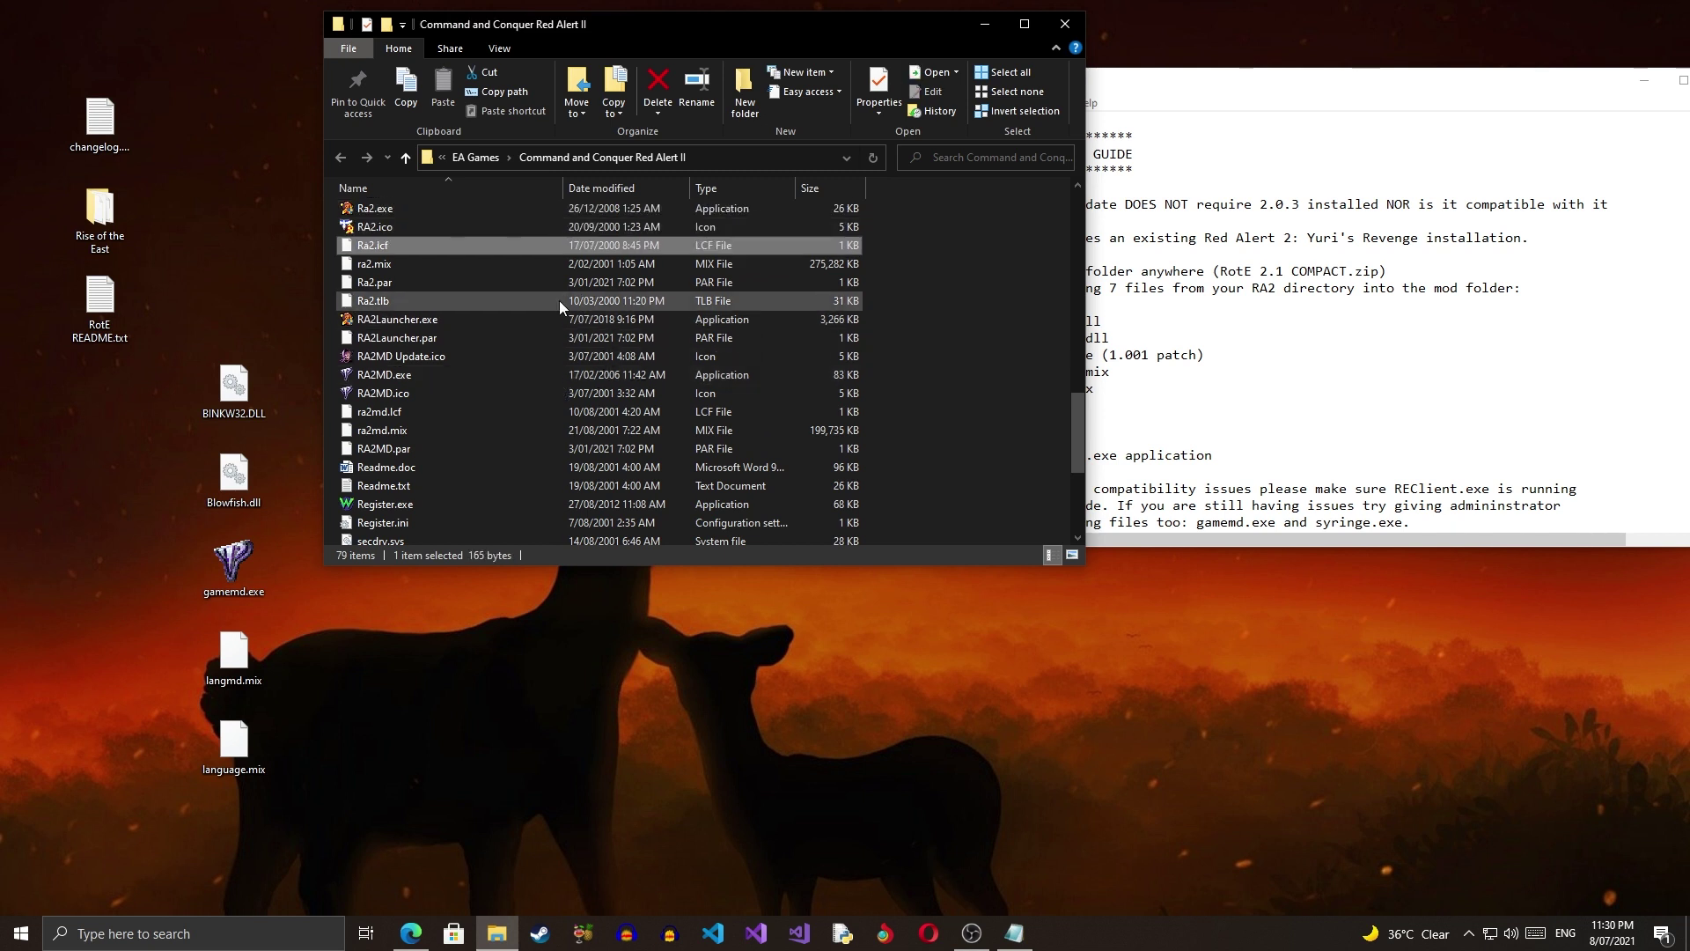
click(1171, 110)
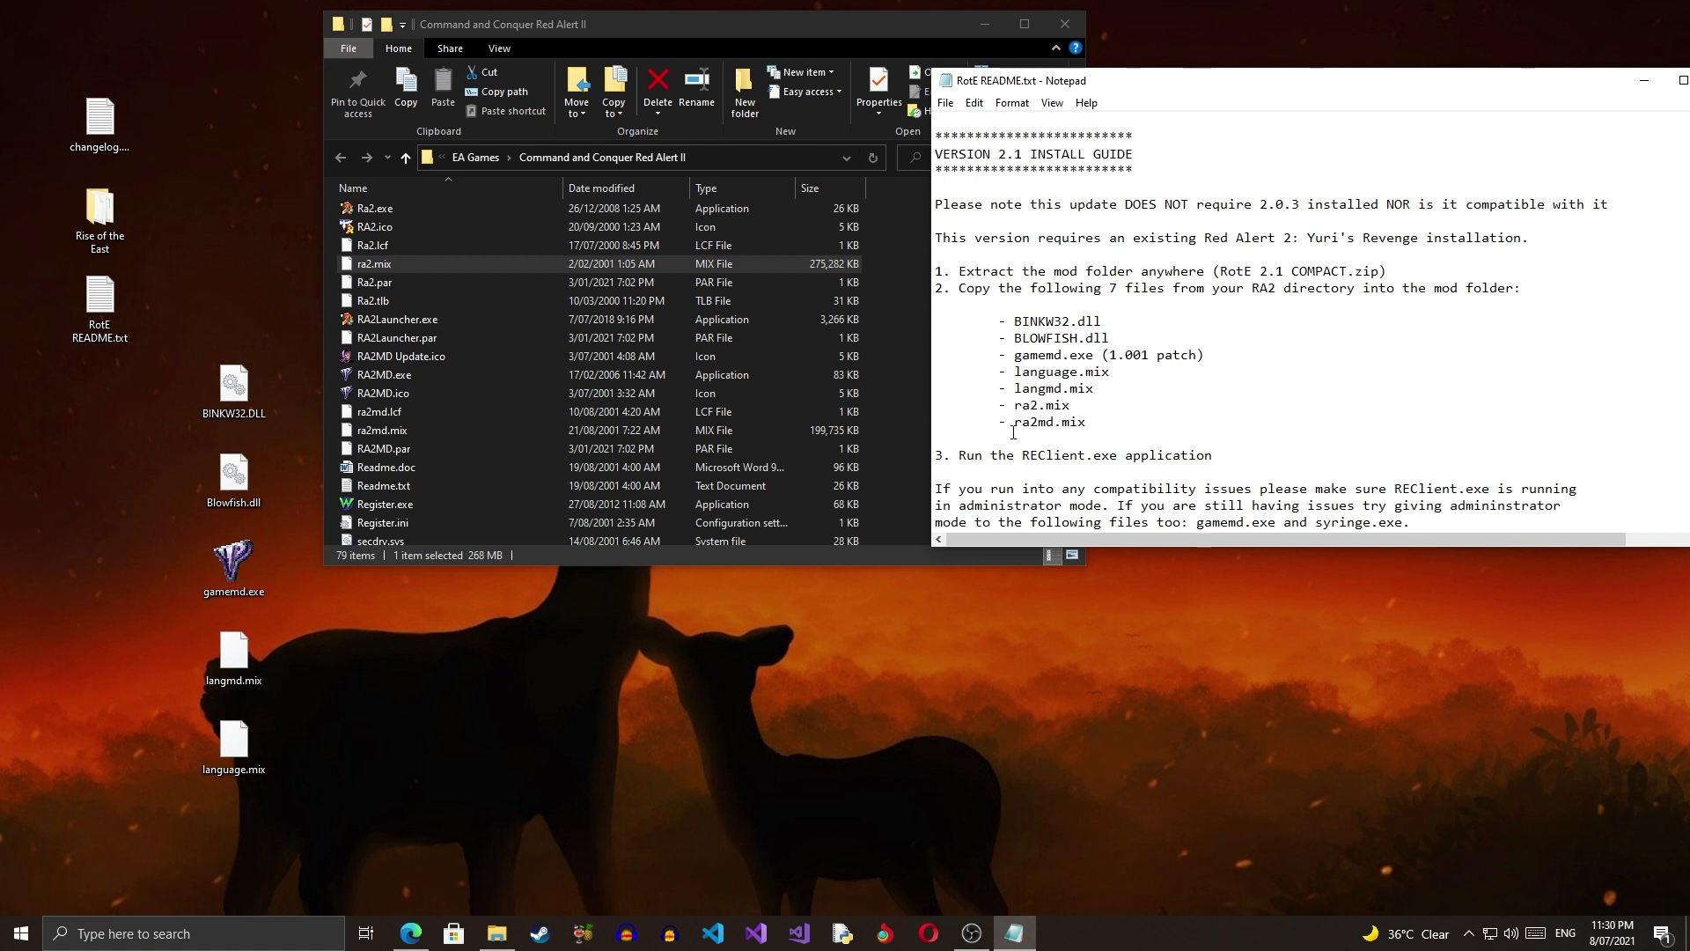
click(375, 262)
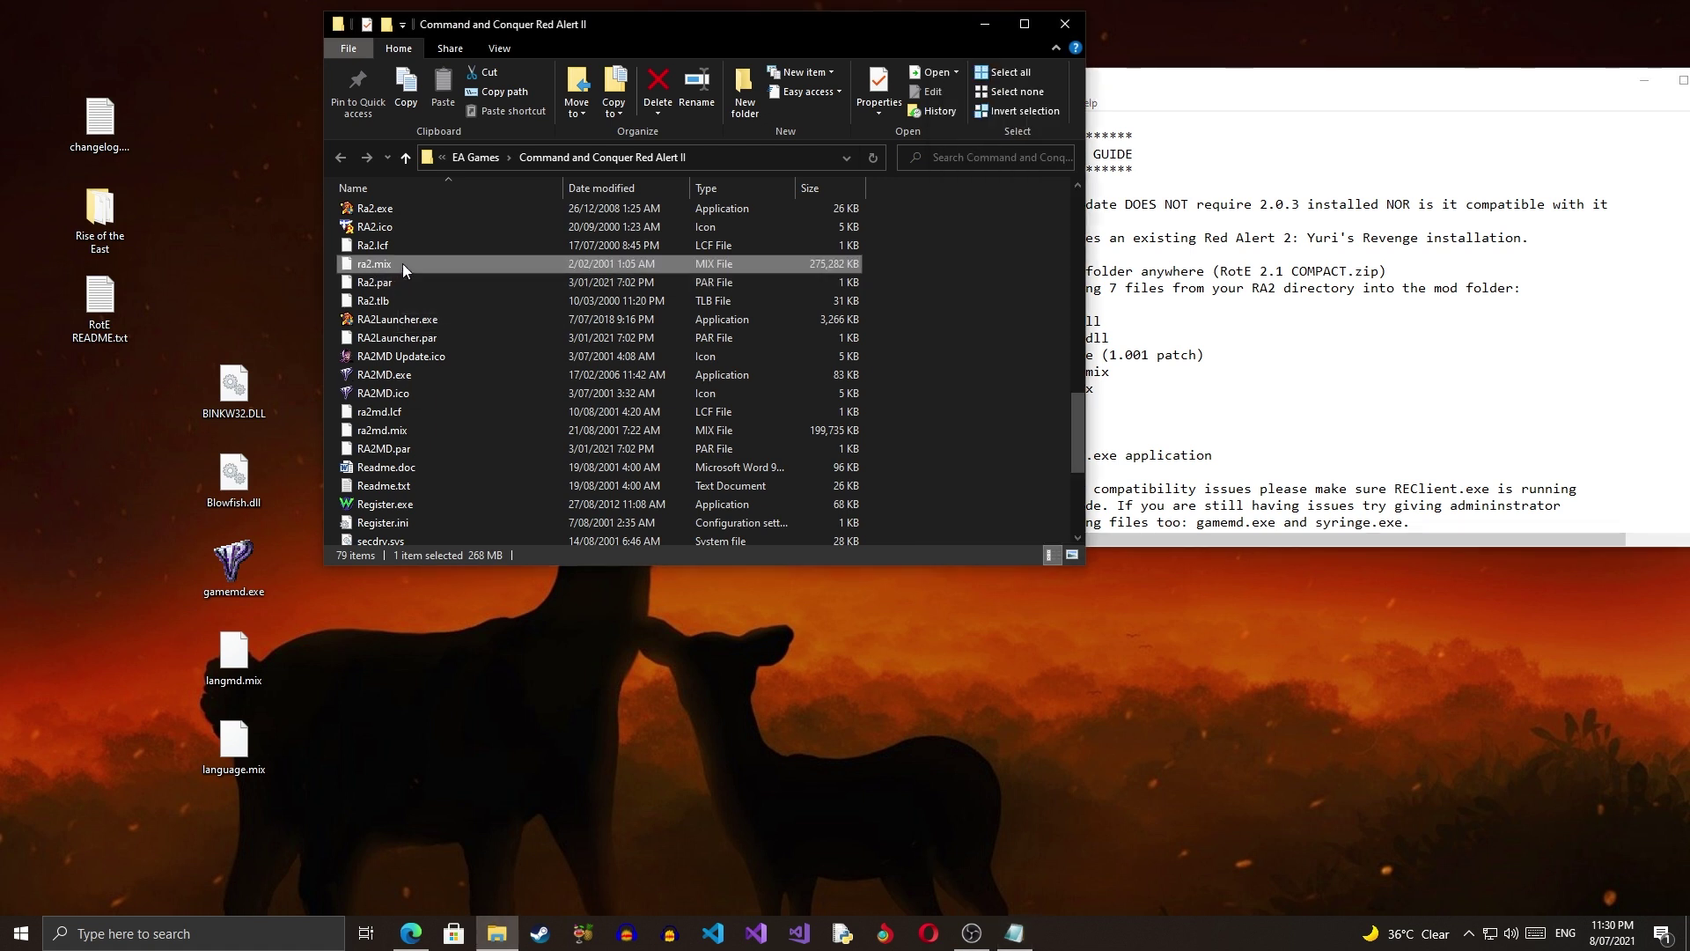
ctrl+click(391, 430)
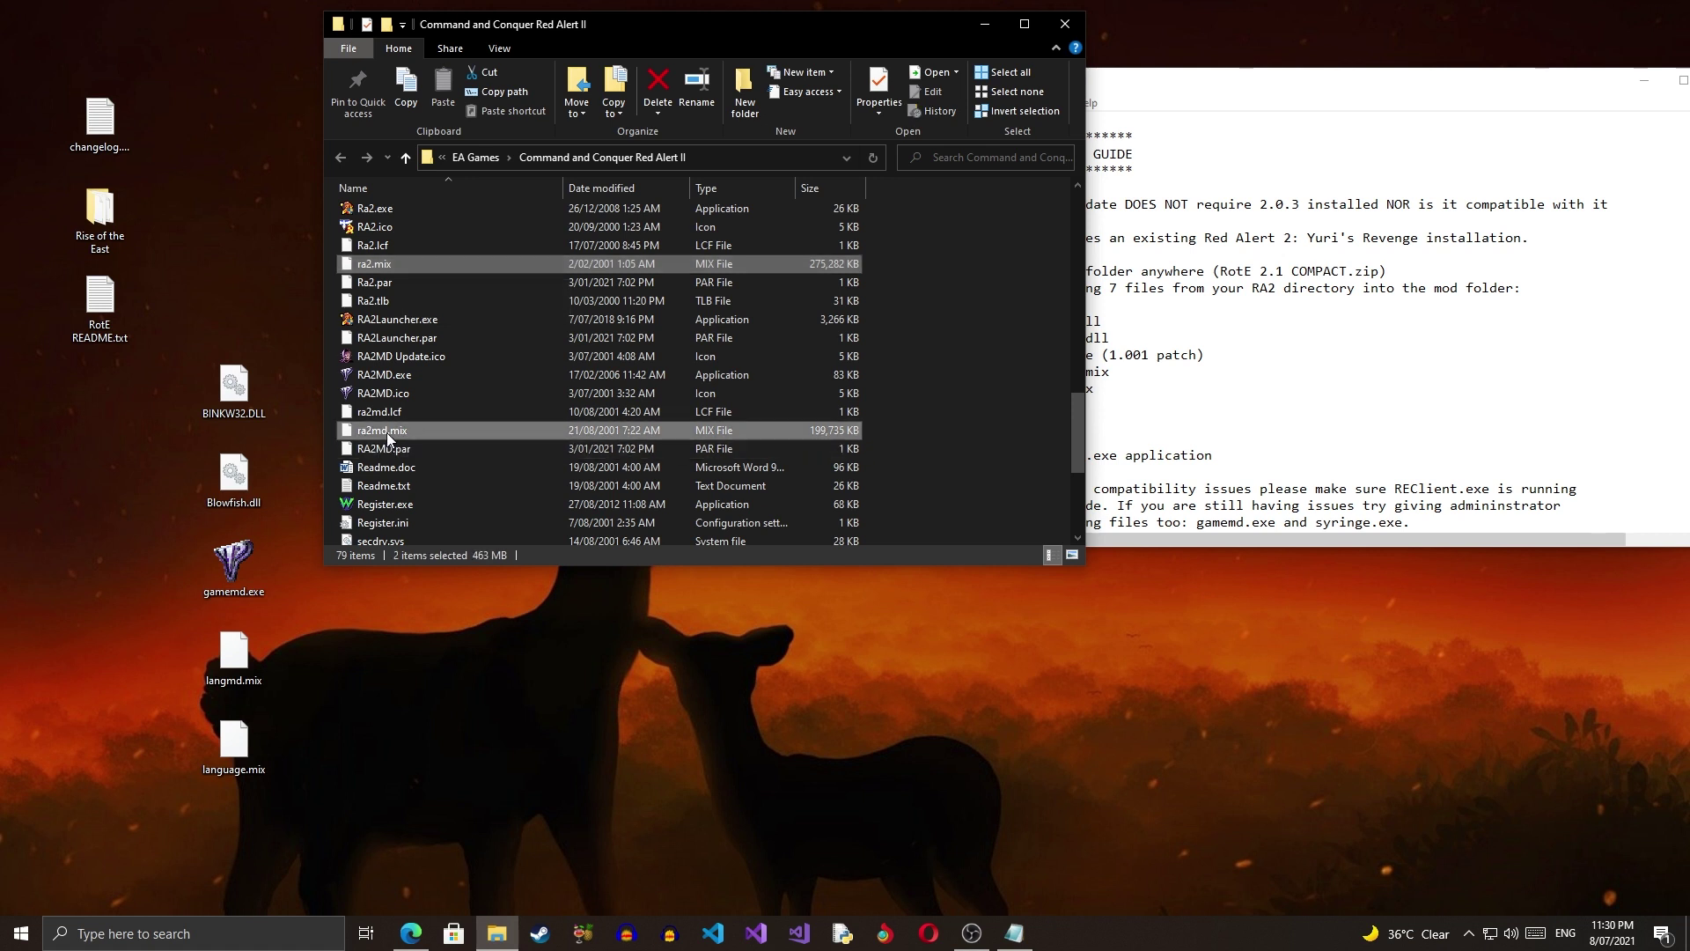
drag(388, 430, 329, 692)
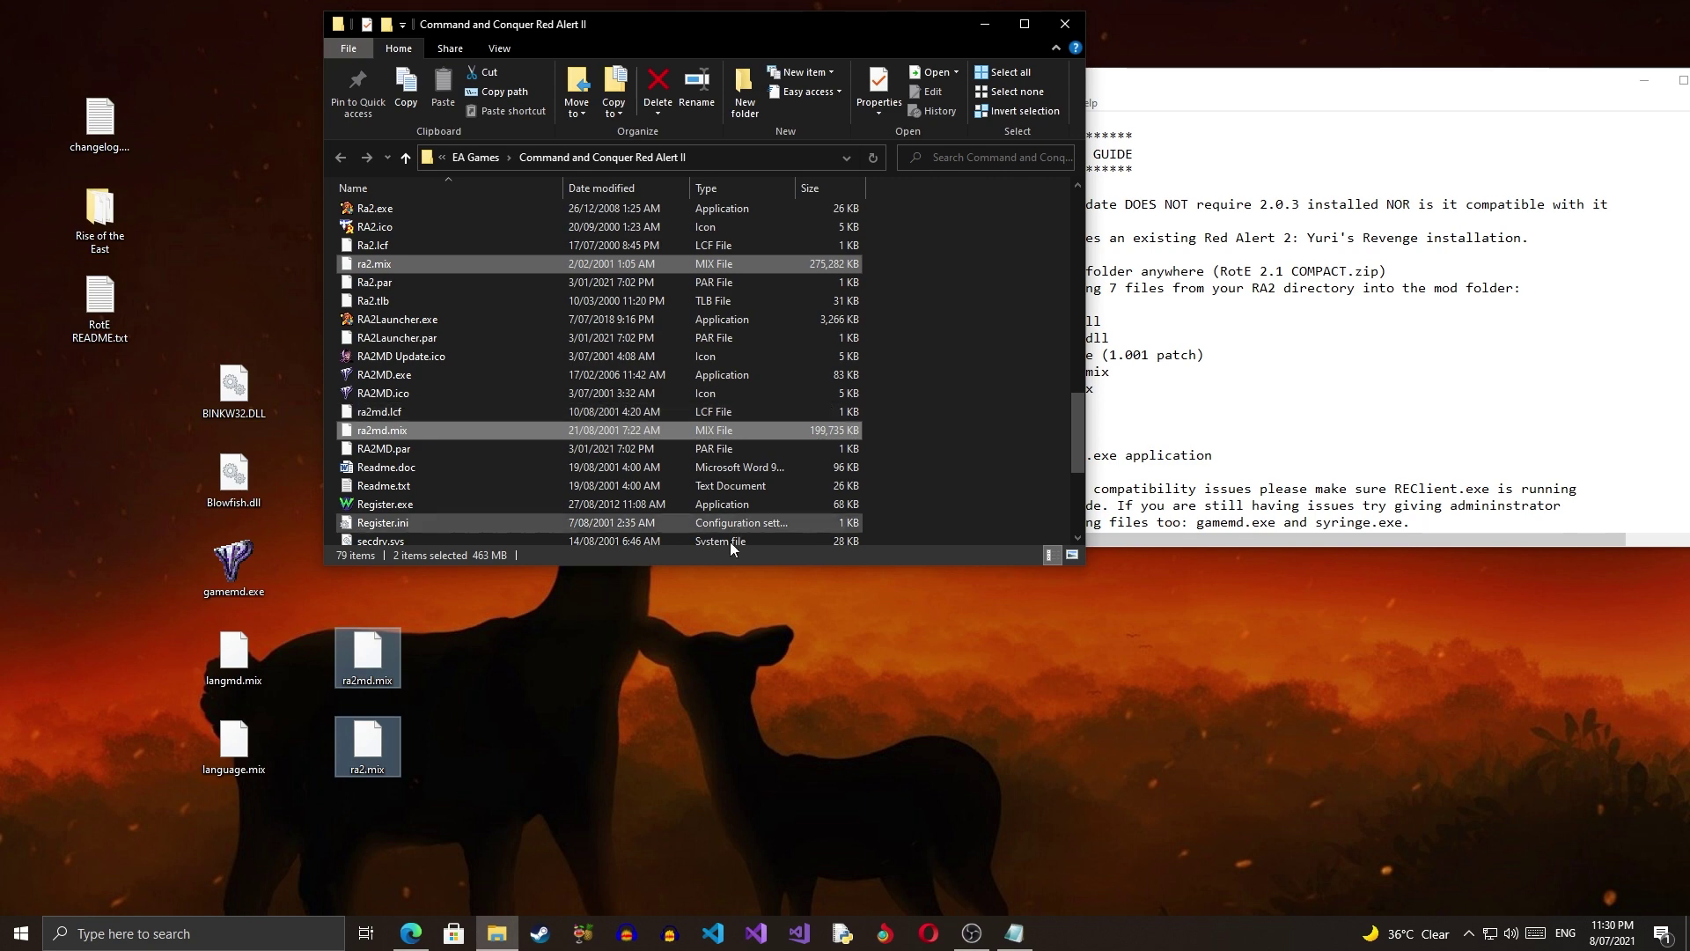
click(1065, 23)
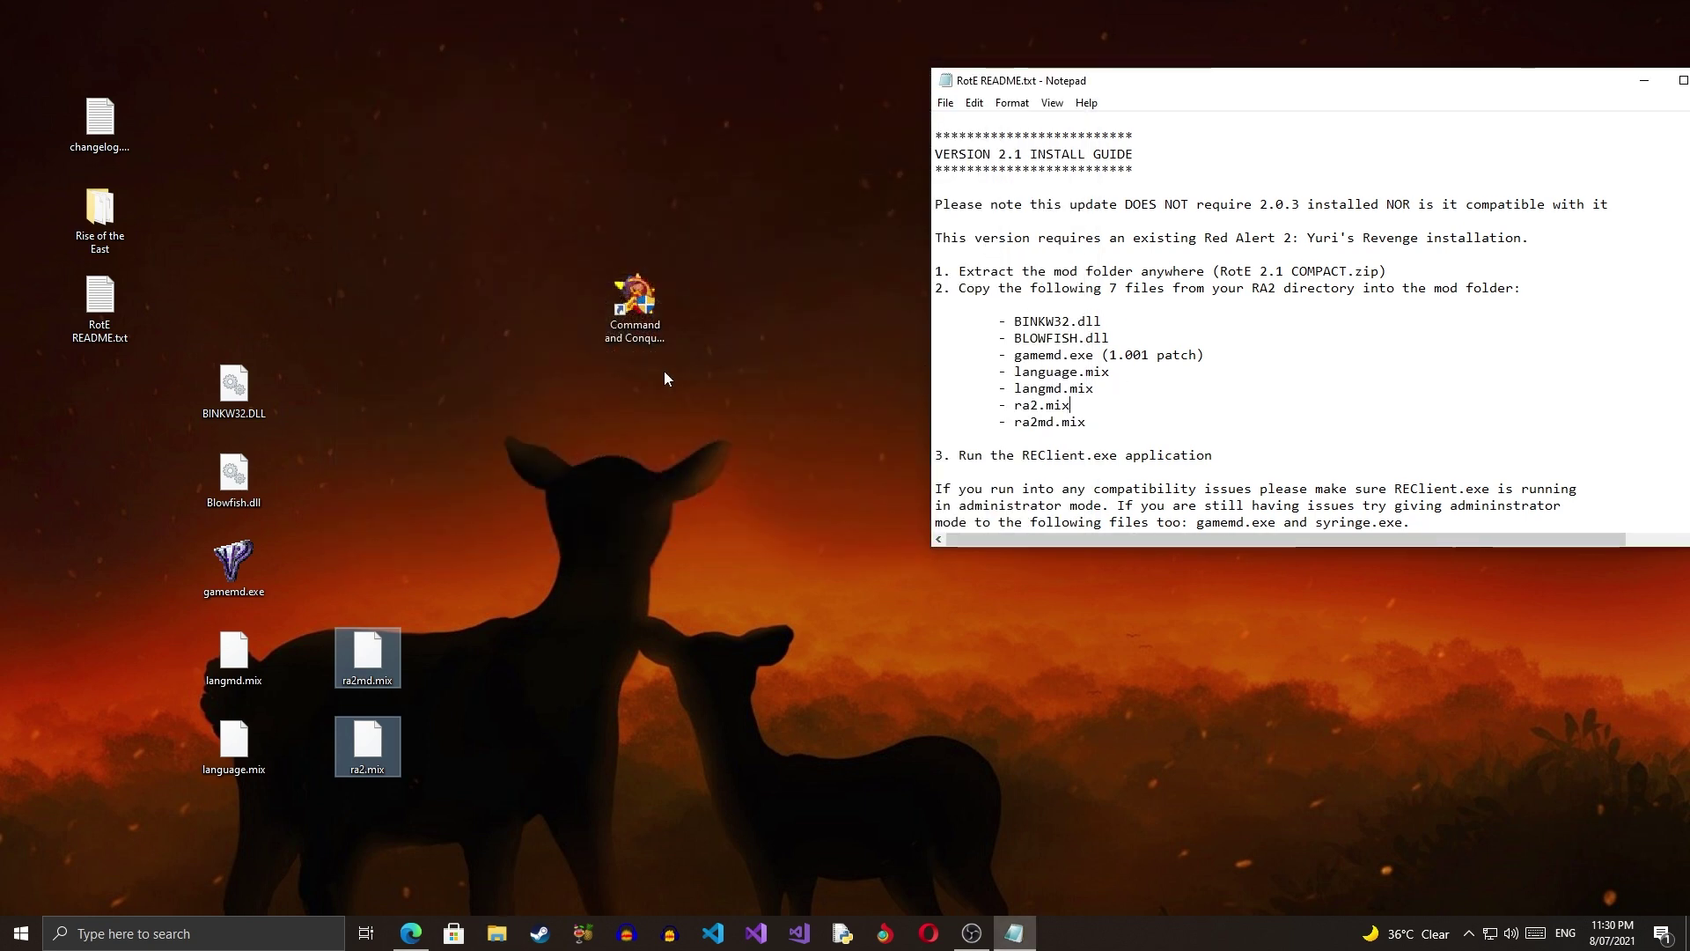
- Move the seven game files from the desktop into the Rise of the East folder
drag(156, 359, 475, 771)
key(ctrl+x)
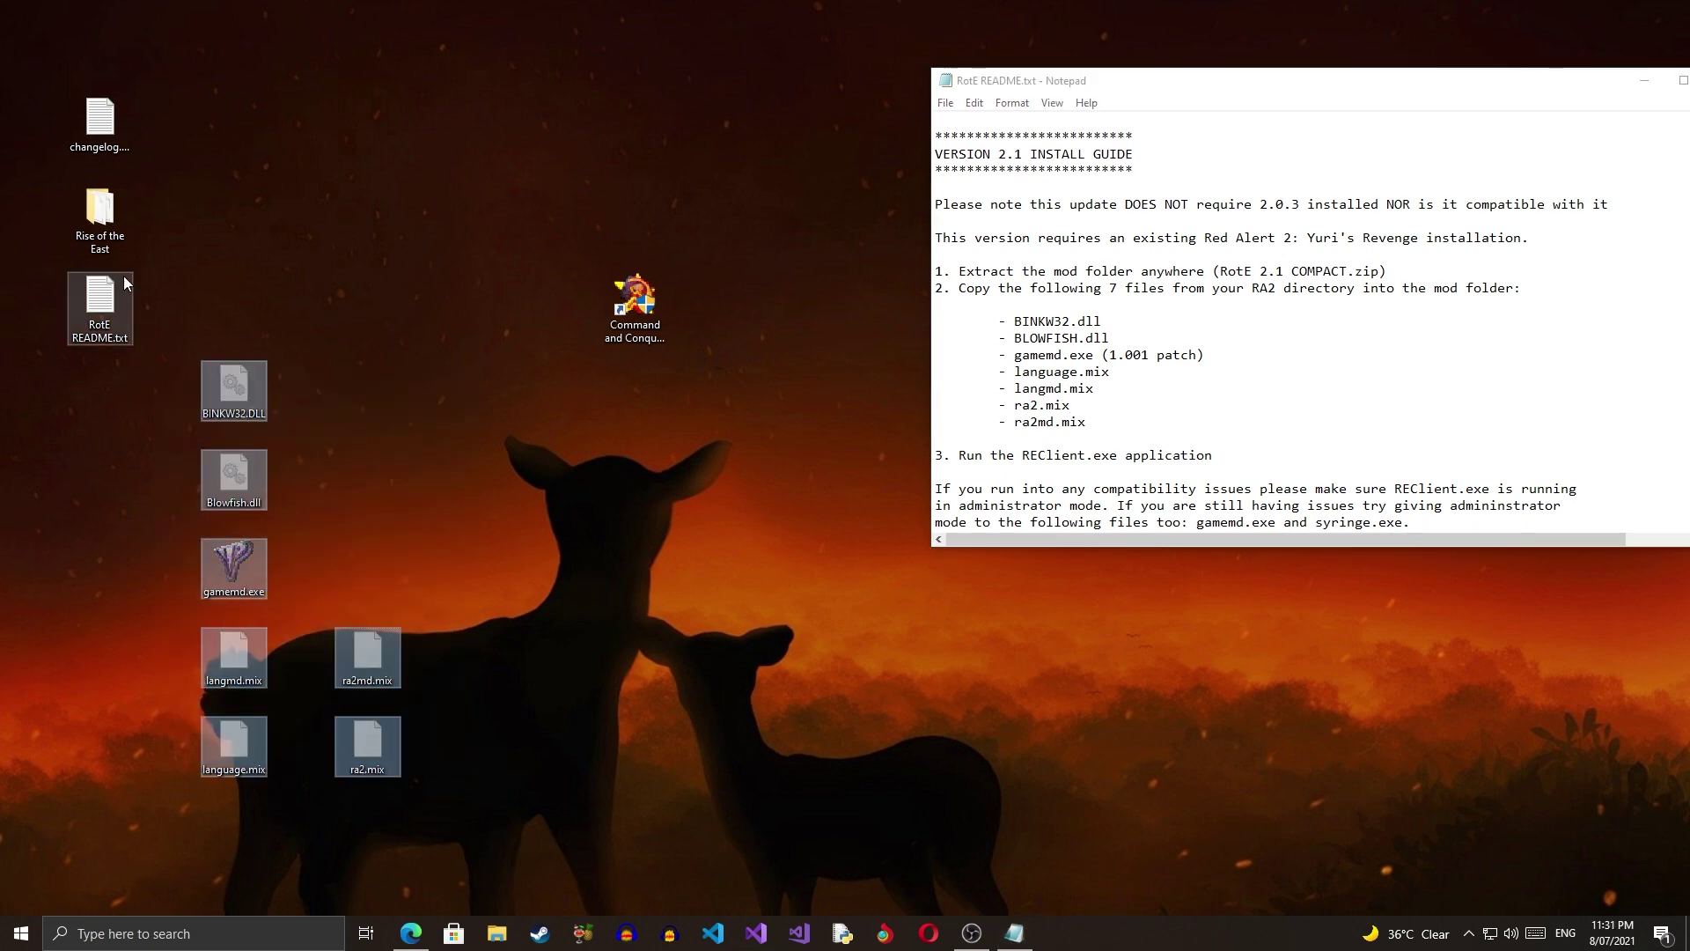
double_click(100, 216)
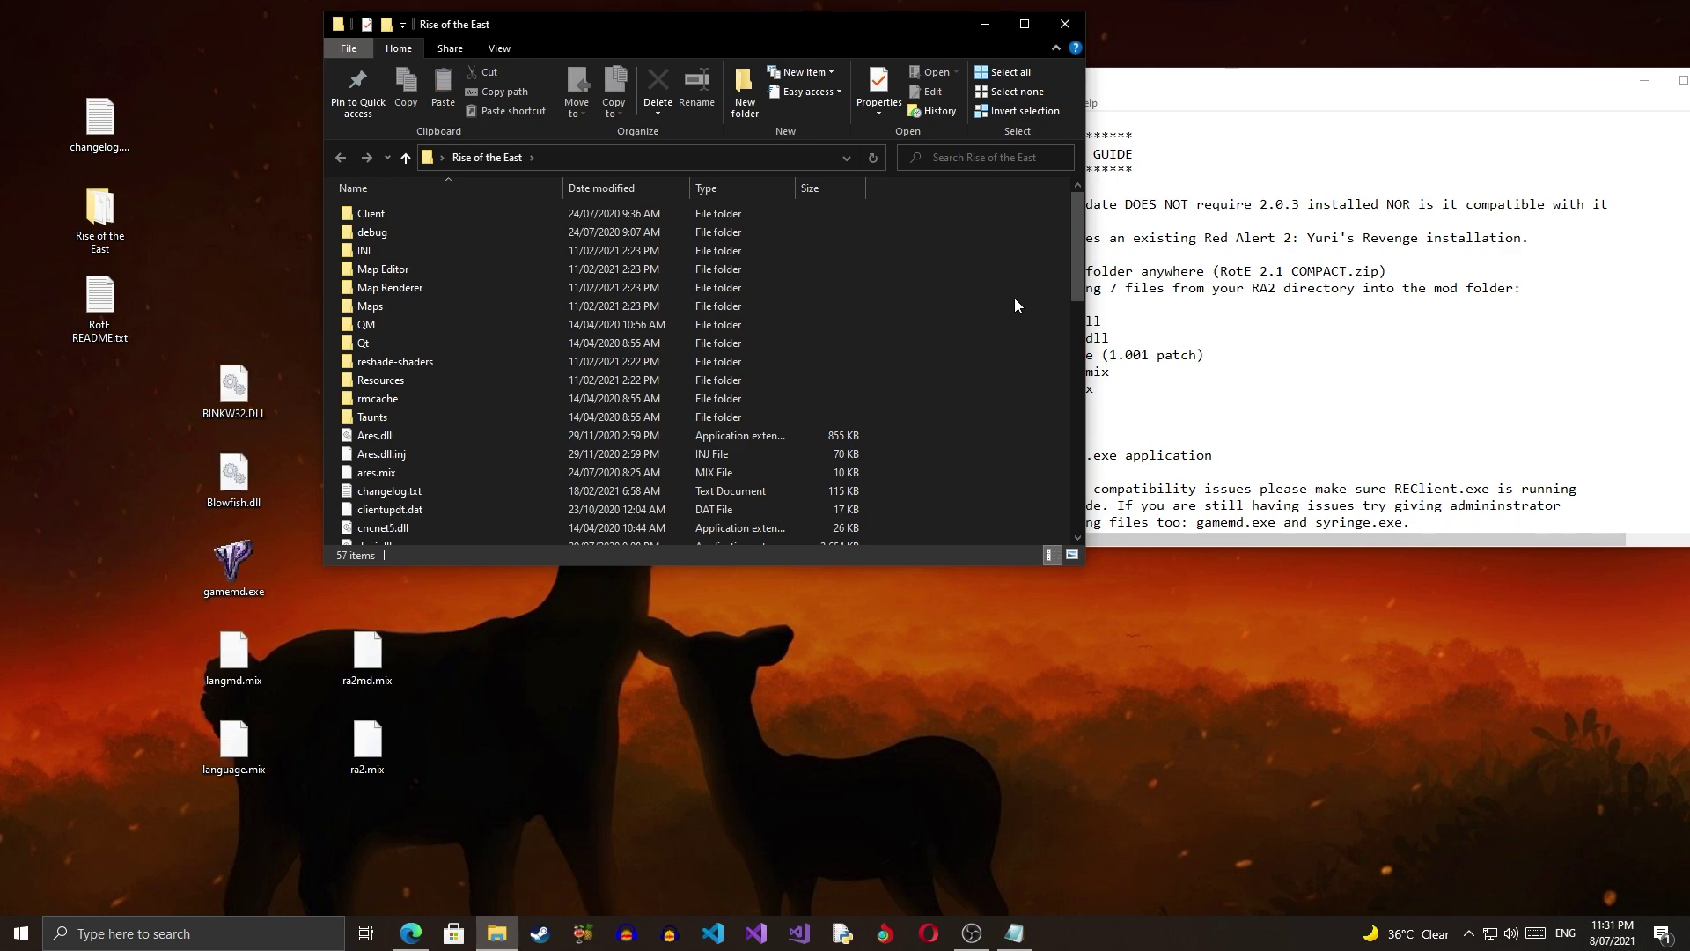
key(ctrl+v)
scroll(542, 319, down, 1)
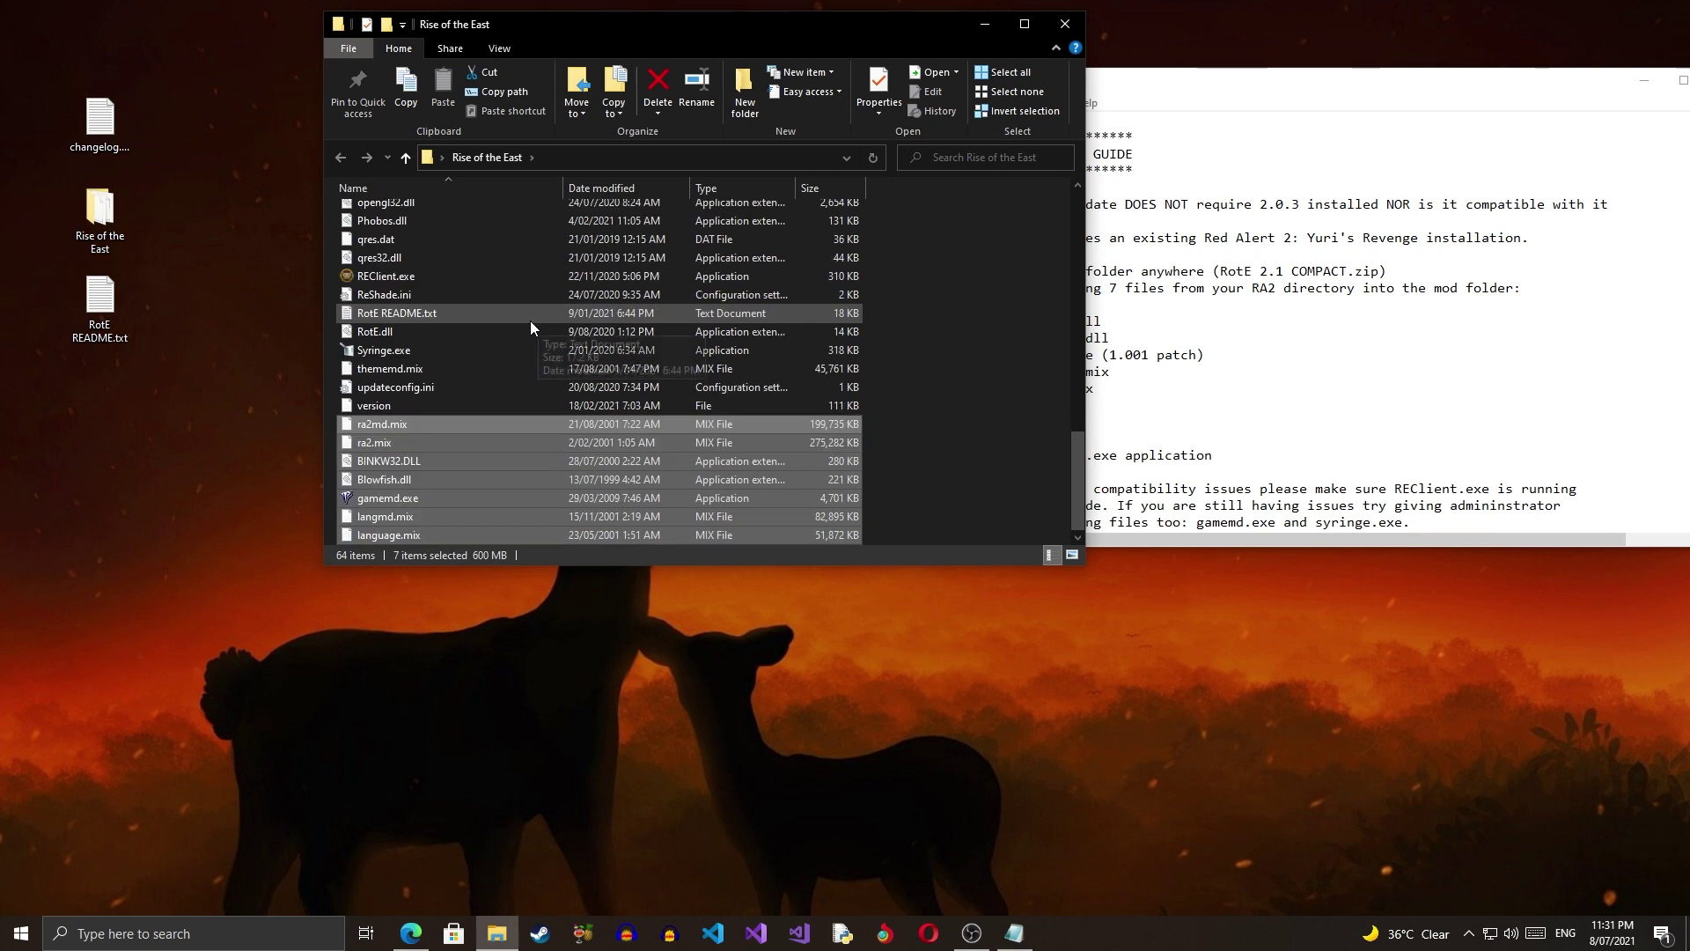
click(922, 283)
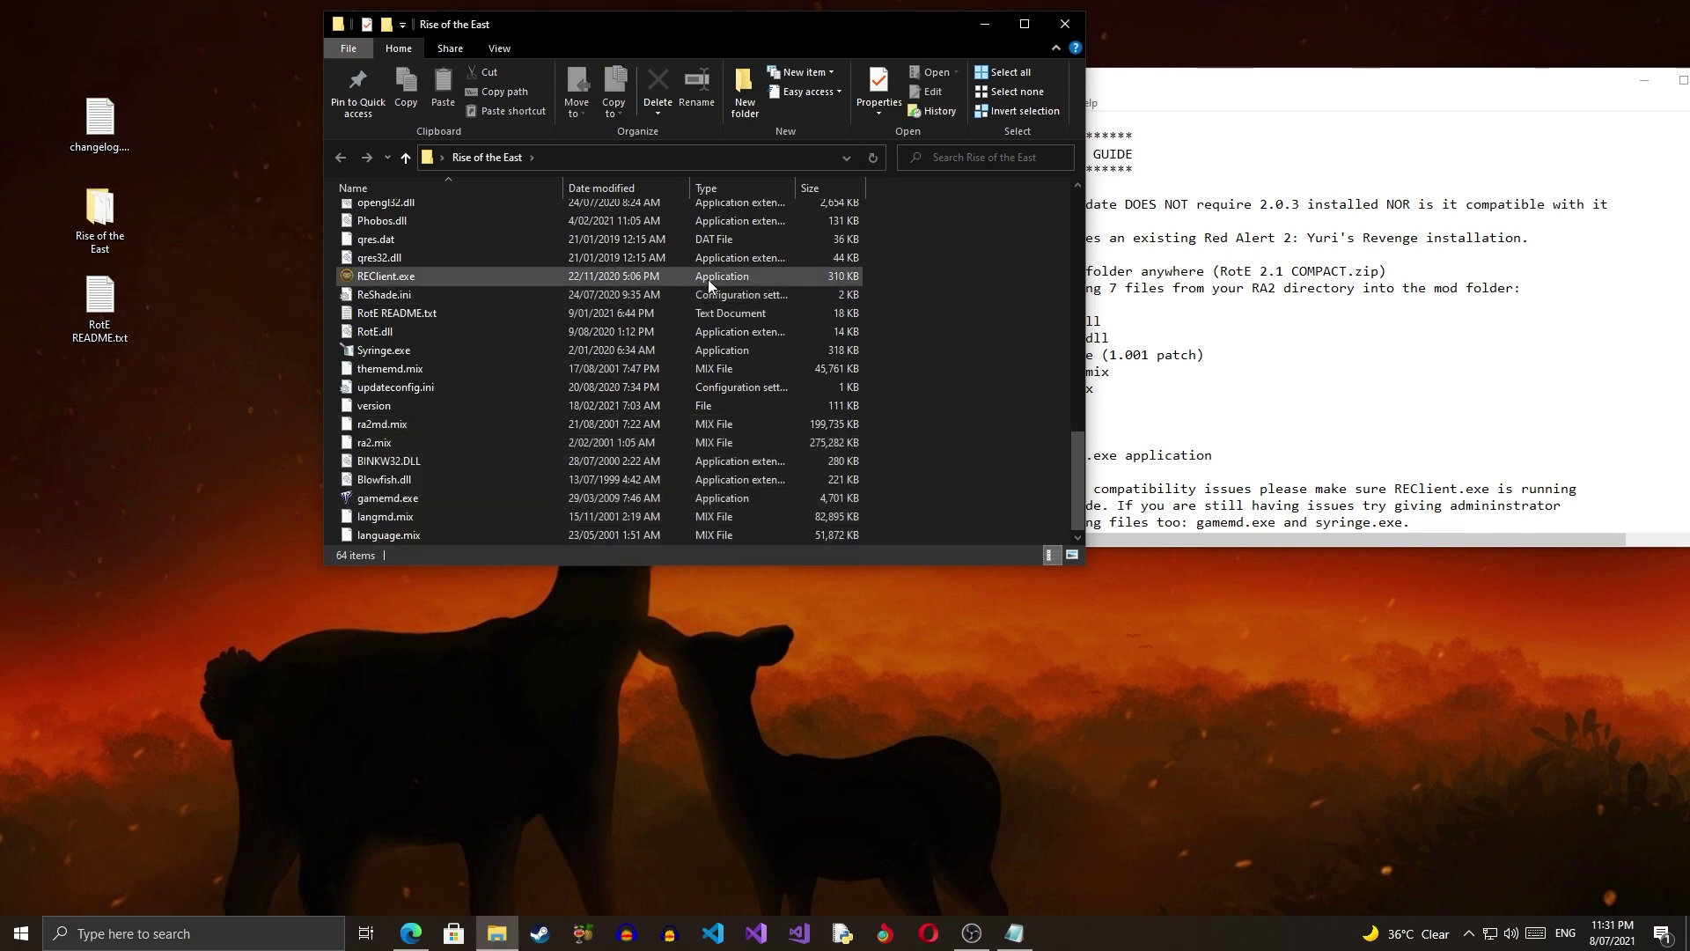
- Close the README and launch REClient.exe from the Rise of the East folder
click(1540, 100)
click(1560, 74)
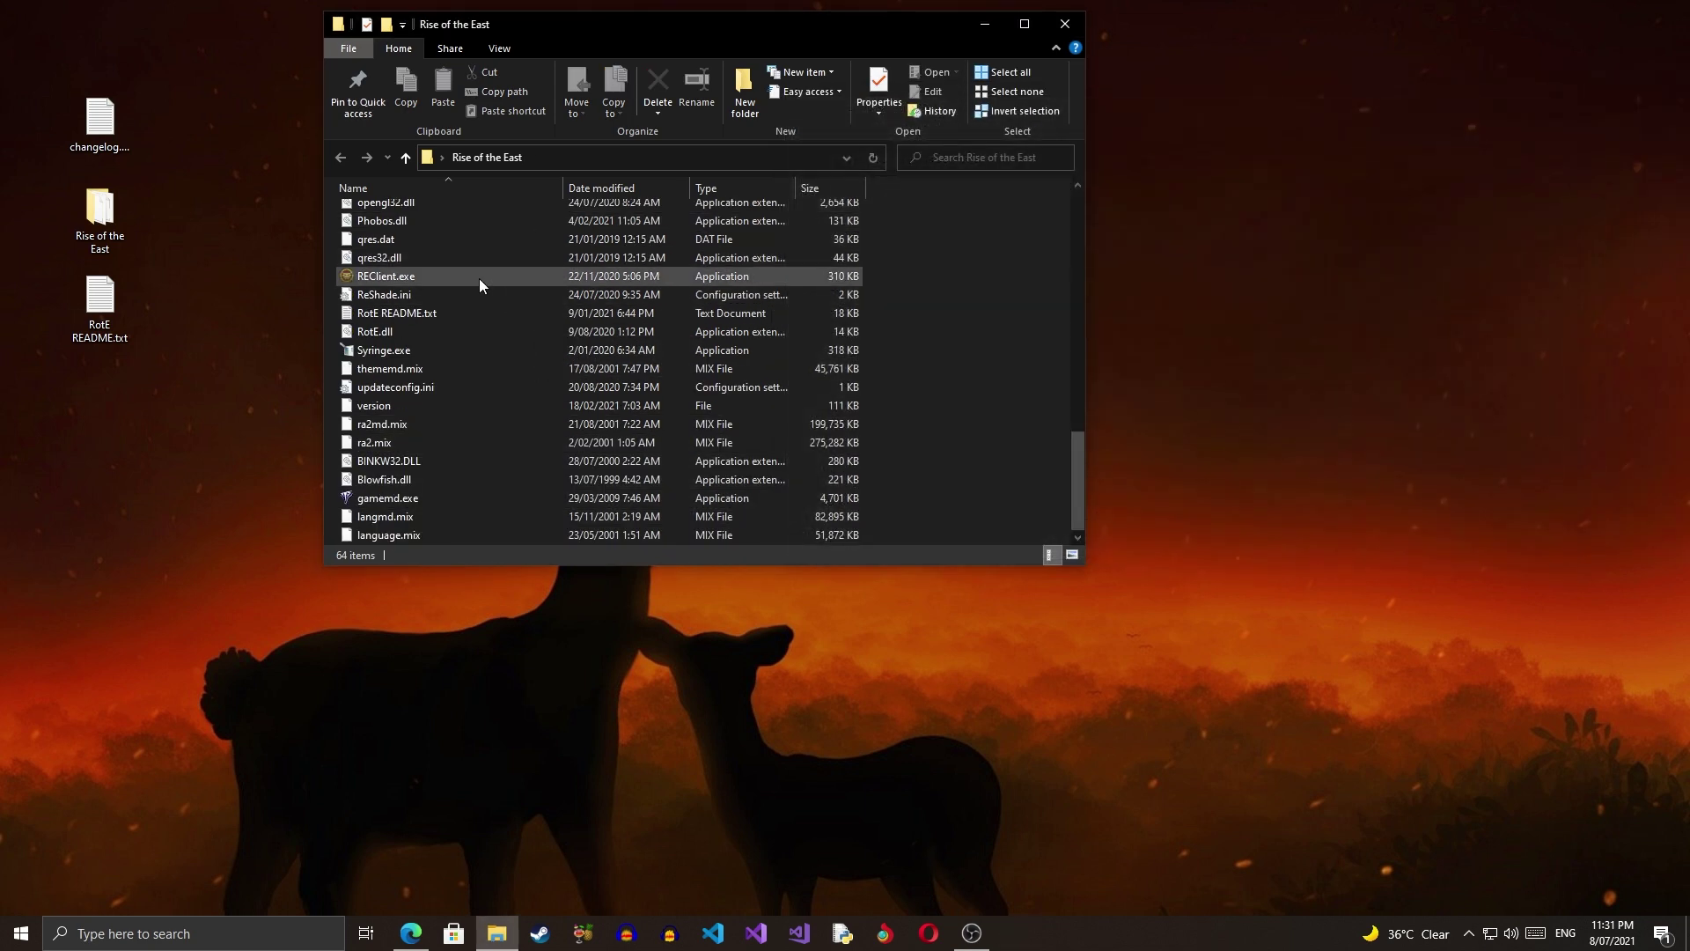
double_click(478, 278)
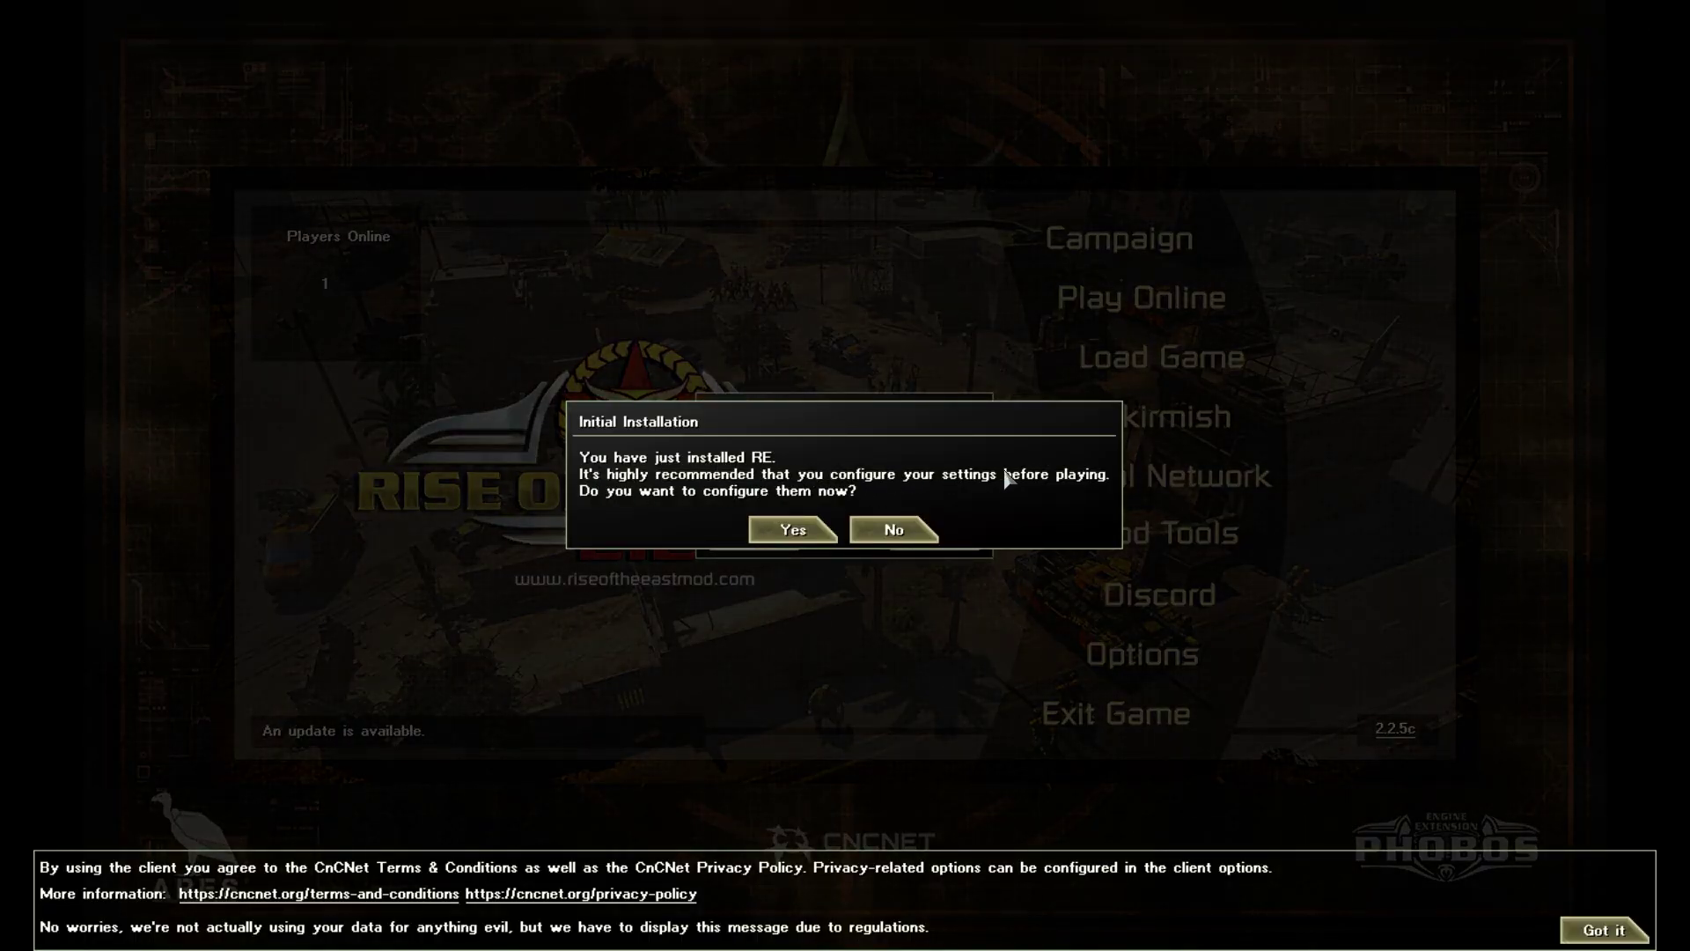
- Agree to configure the initial settings and set the in-game resolution to 1920x1080, keeping the RA2 Default font language
click(782, 531)
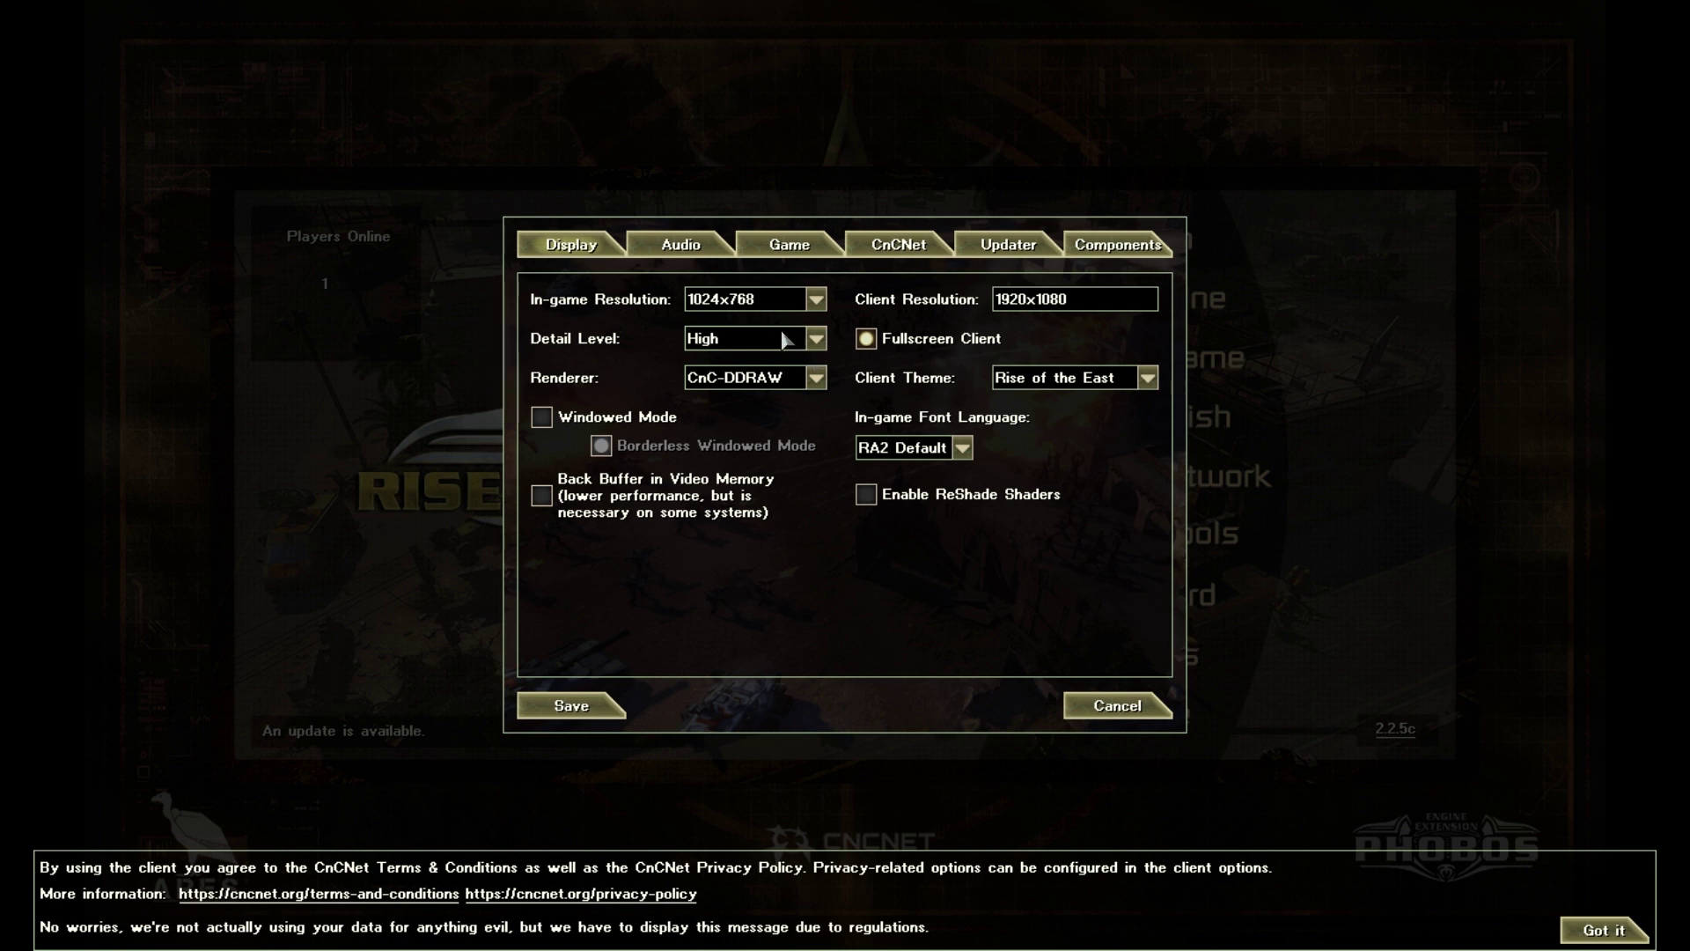
click(816, 301)
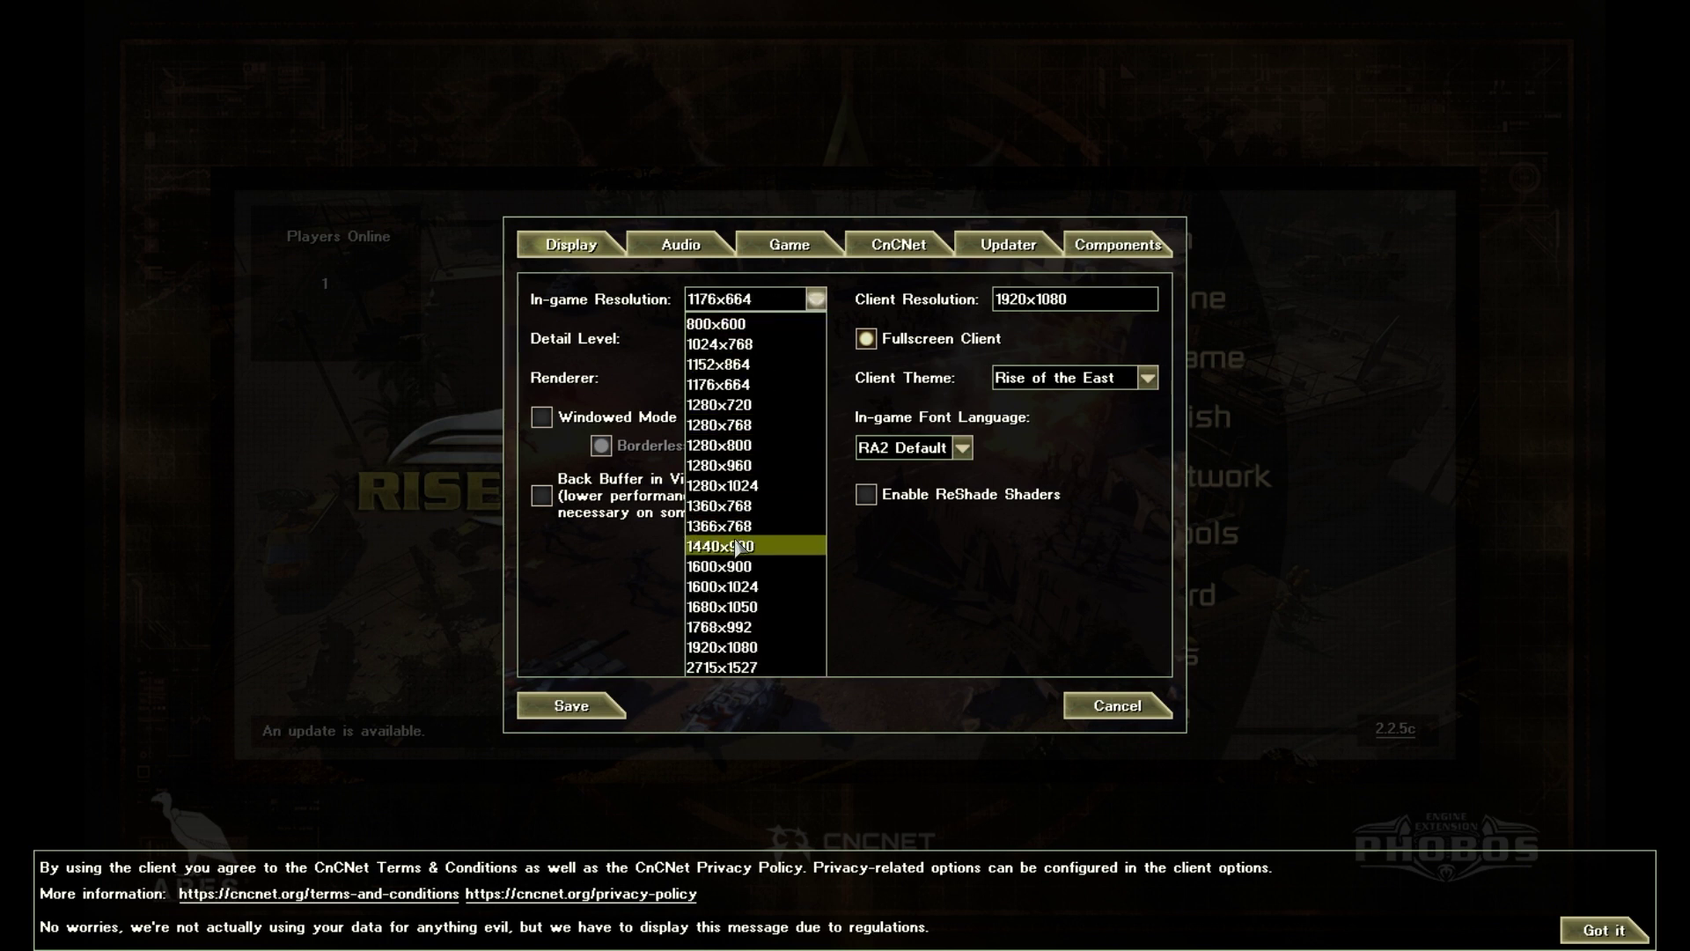
click(744, 647)
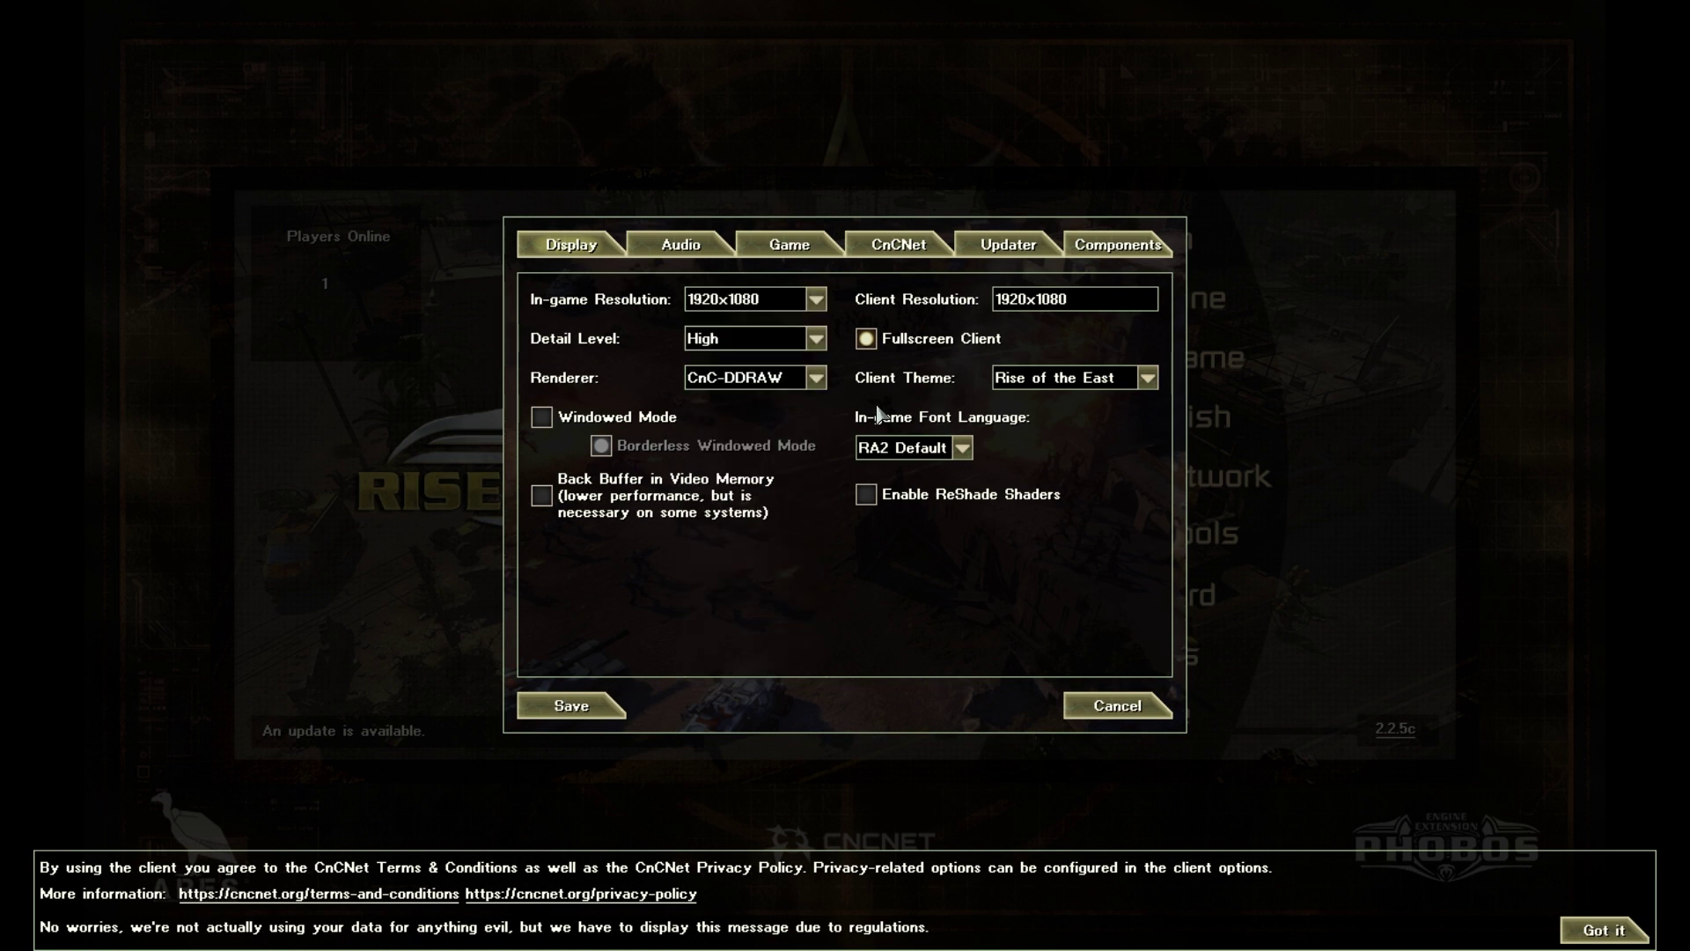
click(963, 449)
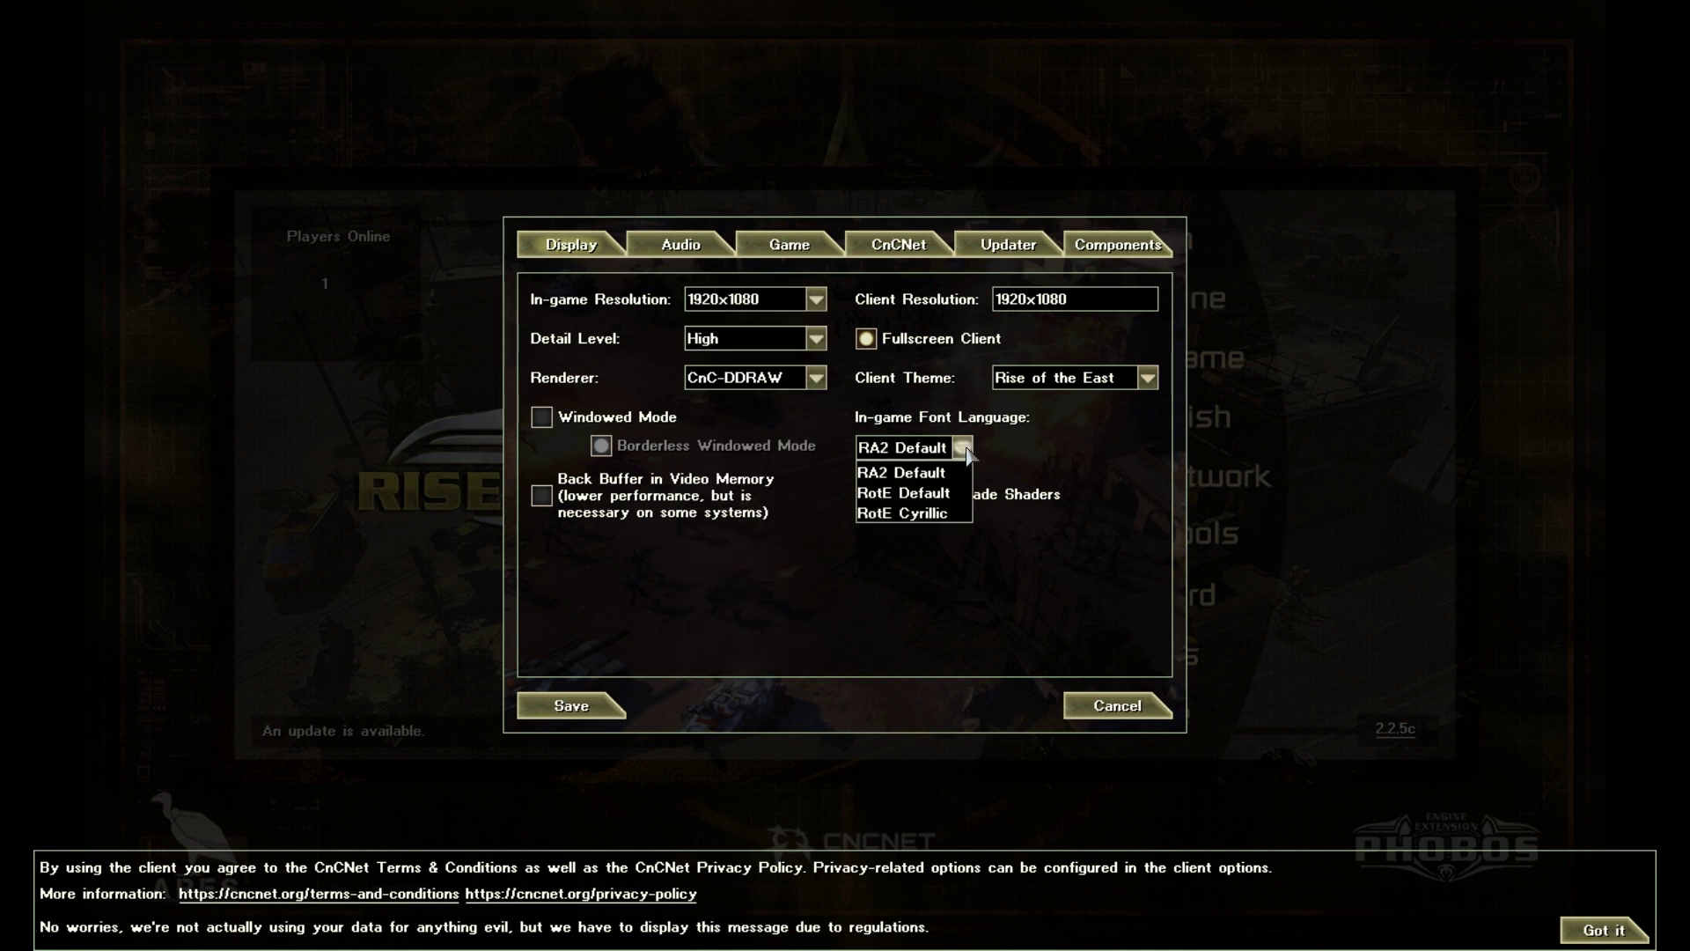
click(965, 450)
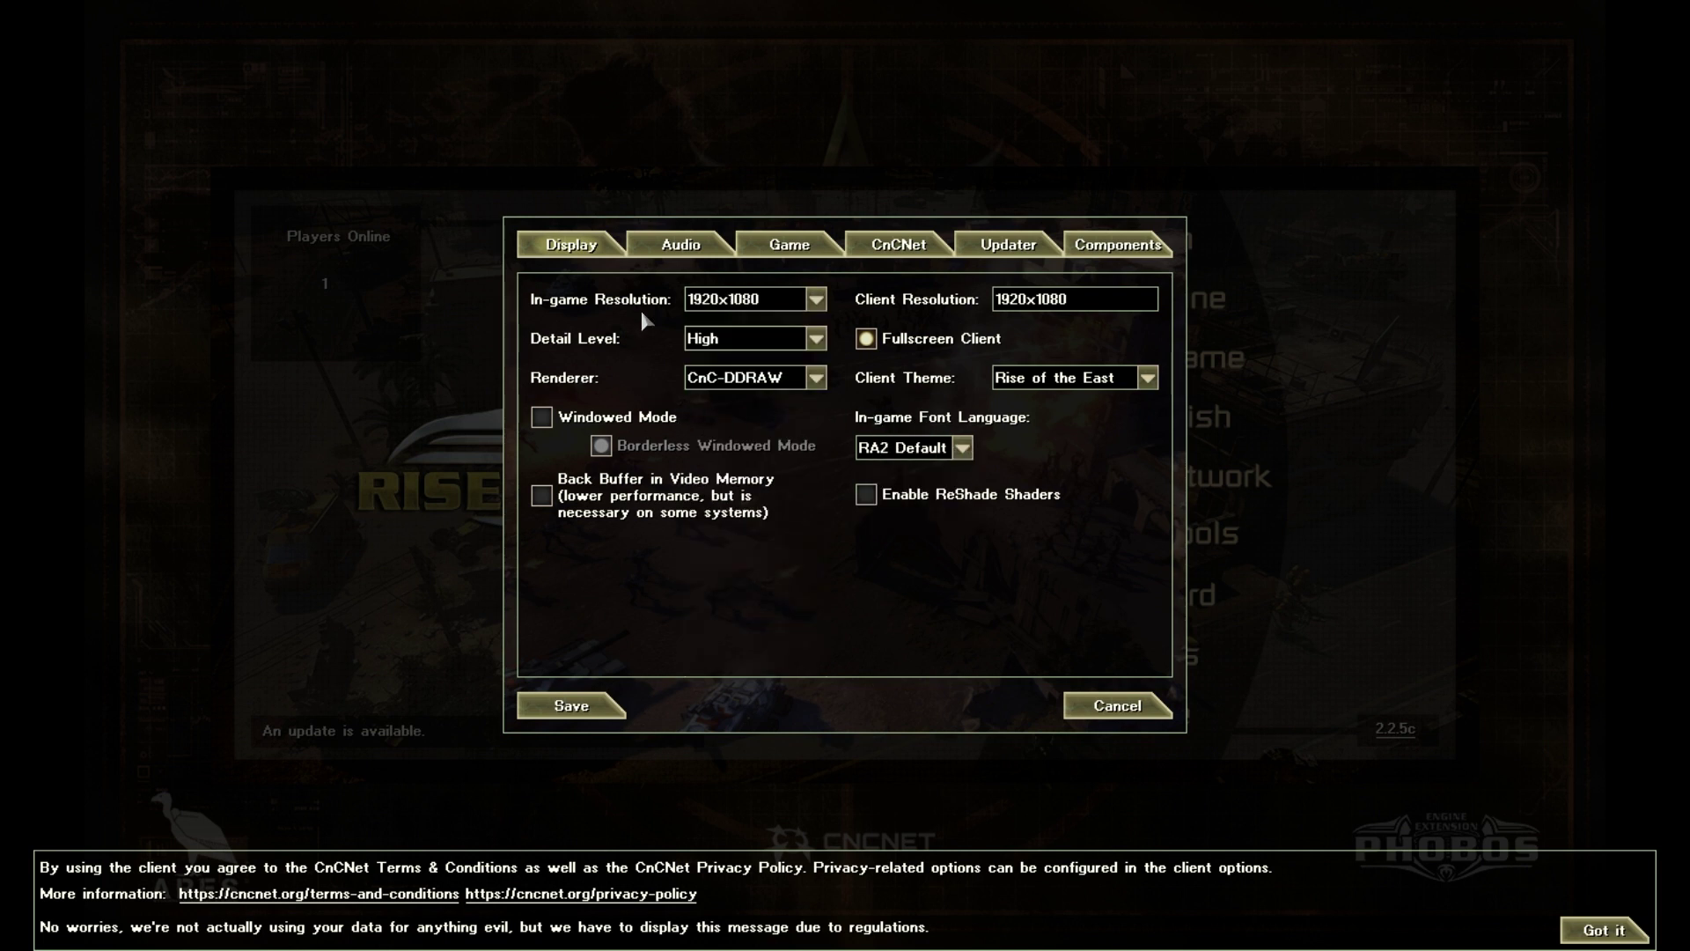
- Set the client's update server to Beta Server in the updater settings
click(994, 246)
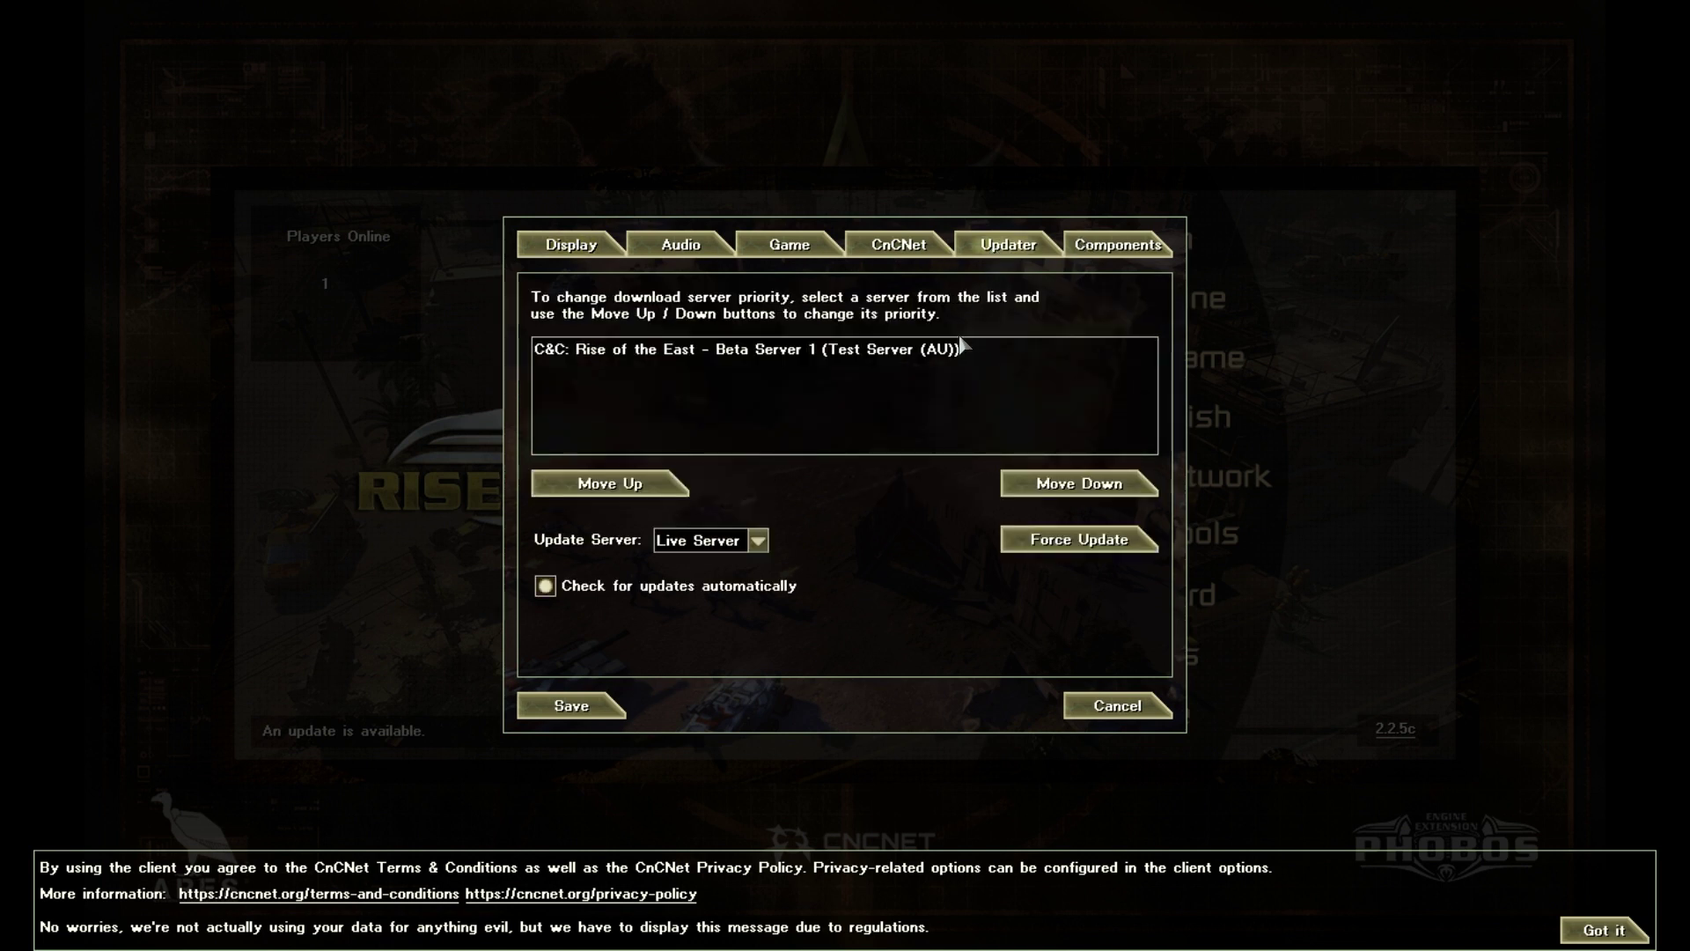
click(757, 540)
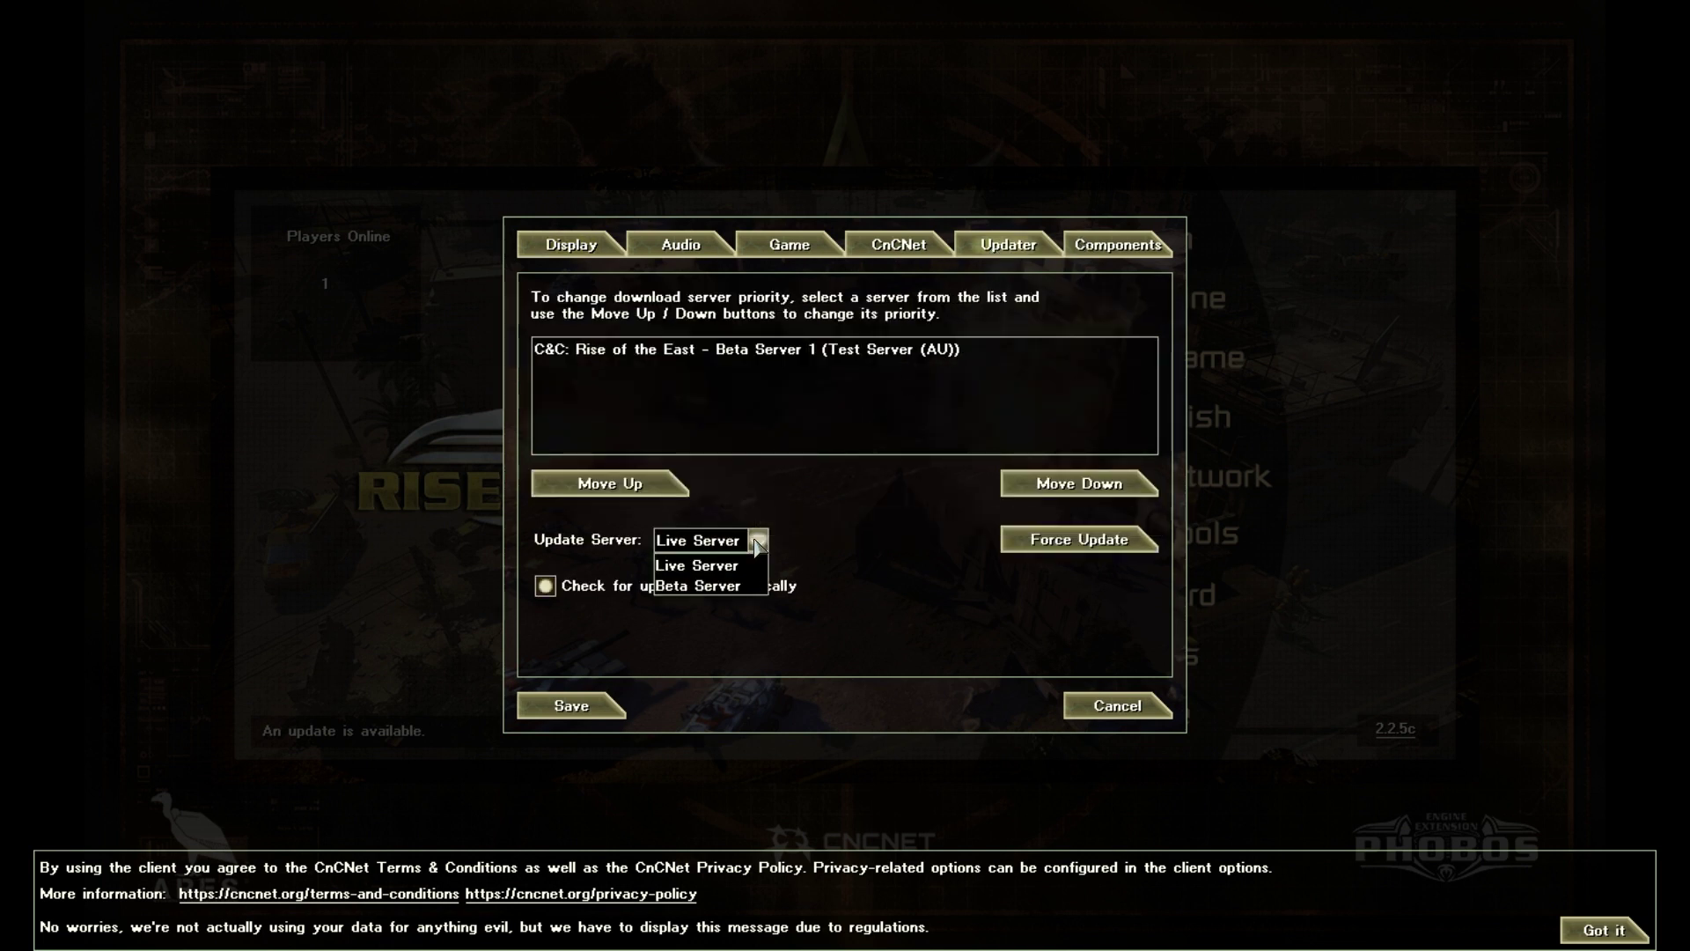
click(717, 587)
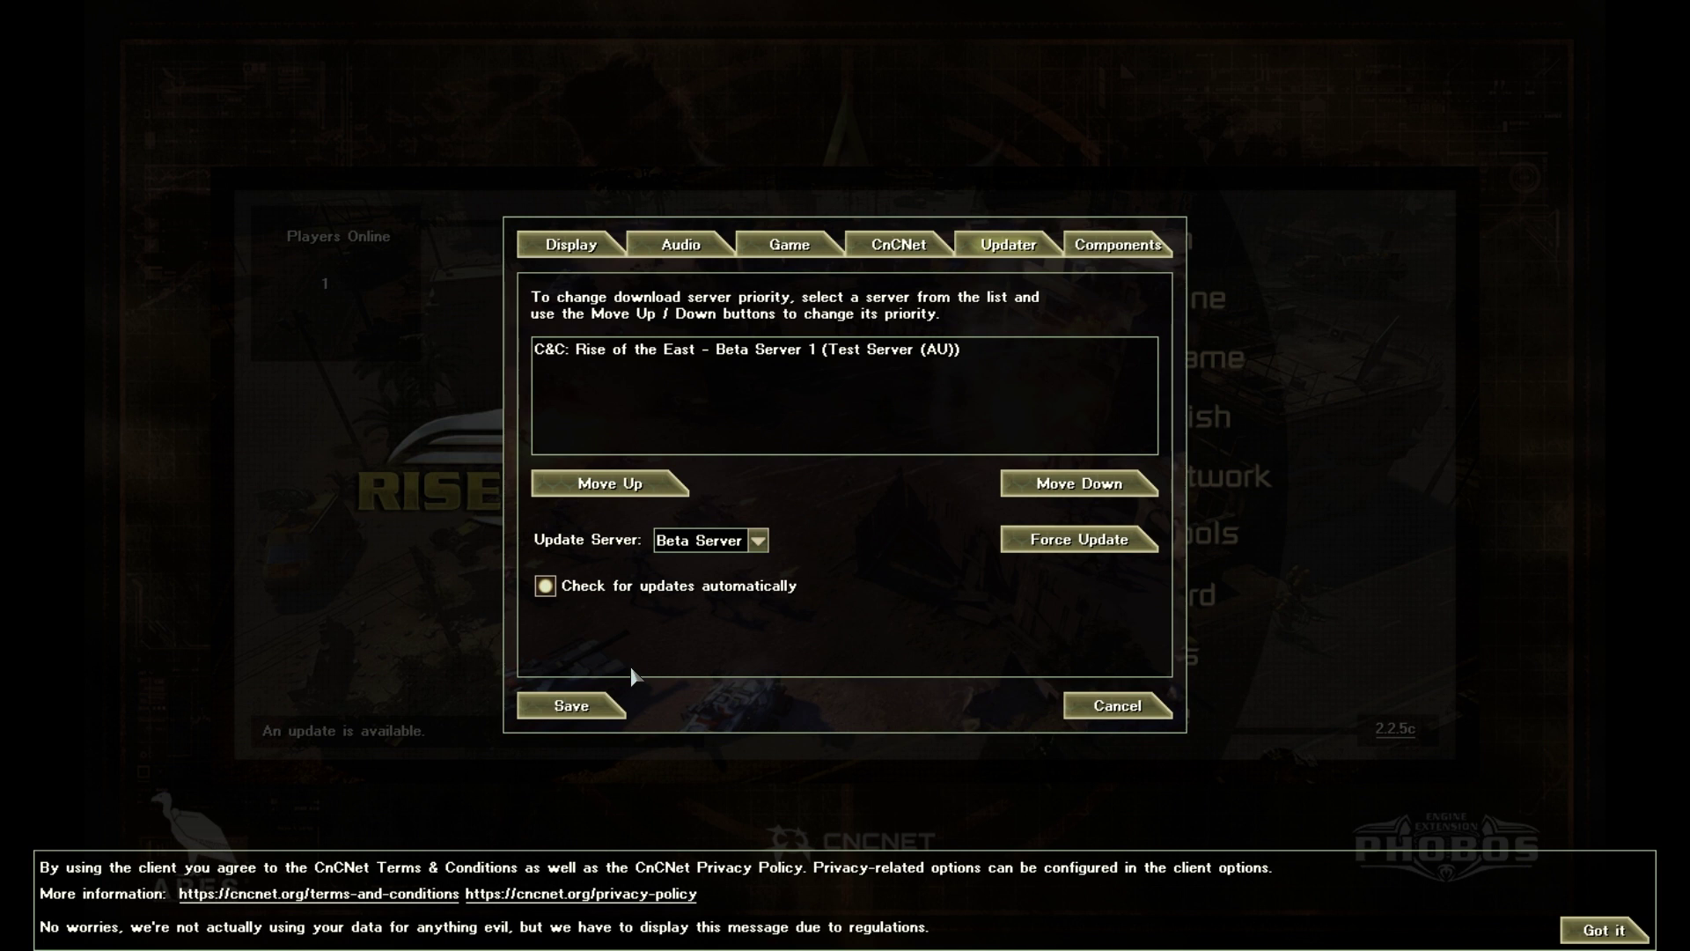
click(758, 540)
click(713, 595)
click(754, 544)
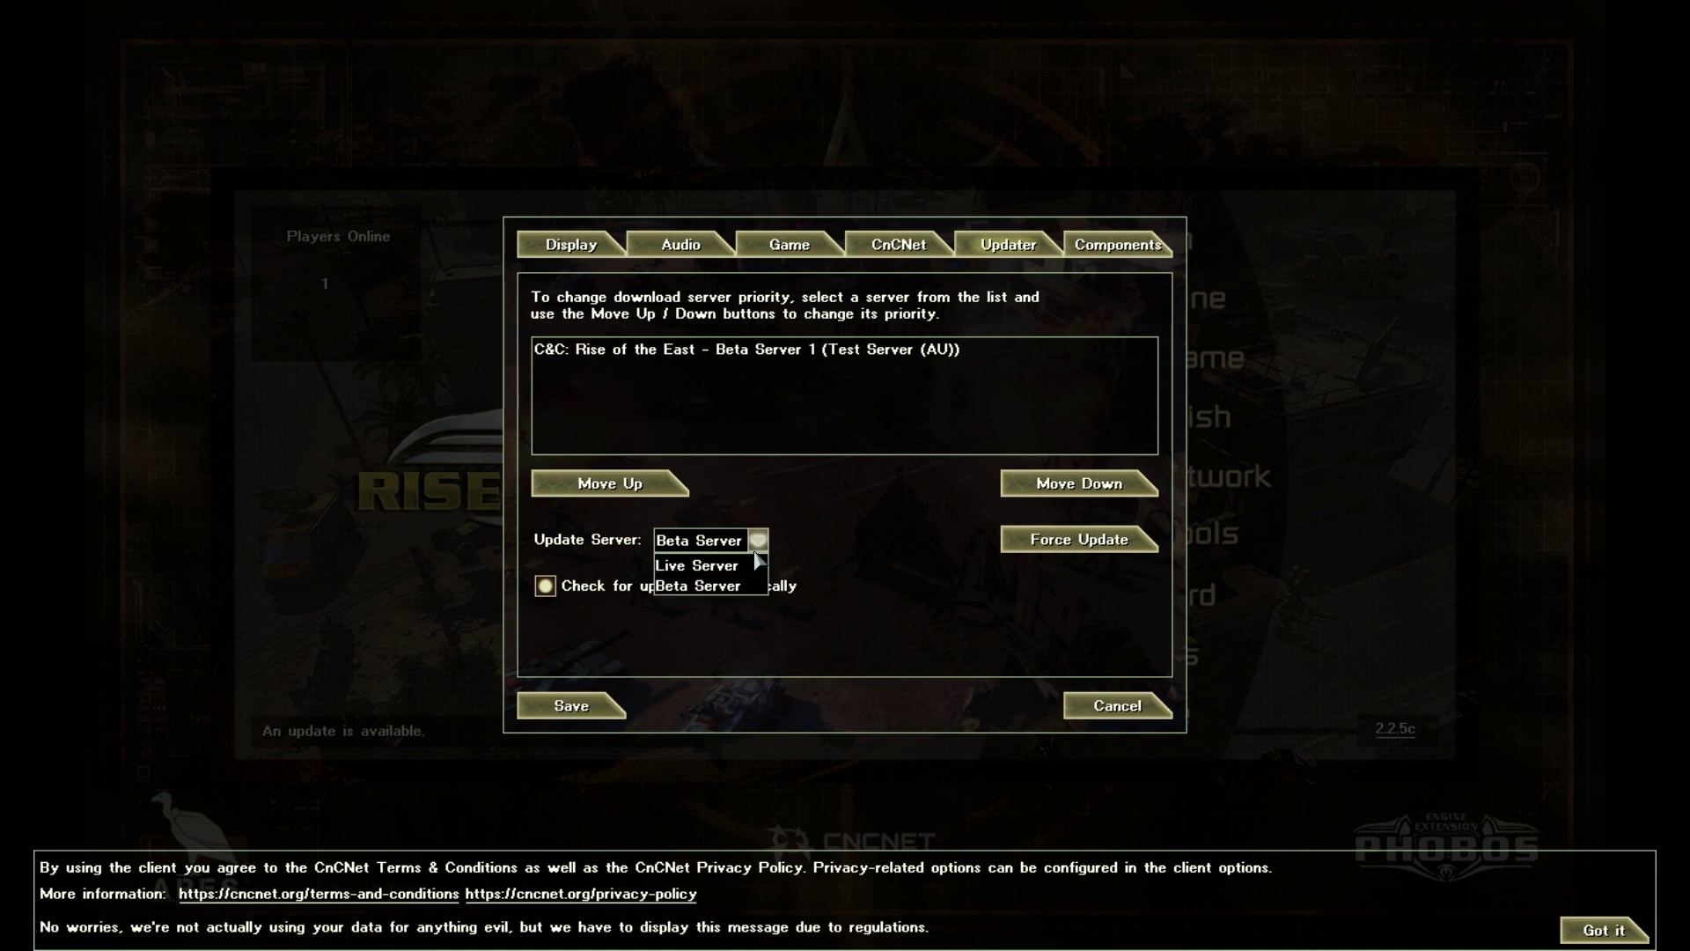
click(800, 556)
- Save the client settings and install the version 2.3.0 r79 update
click(600, 705)
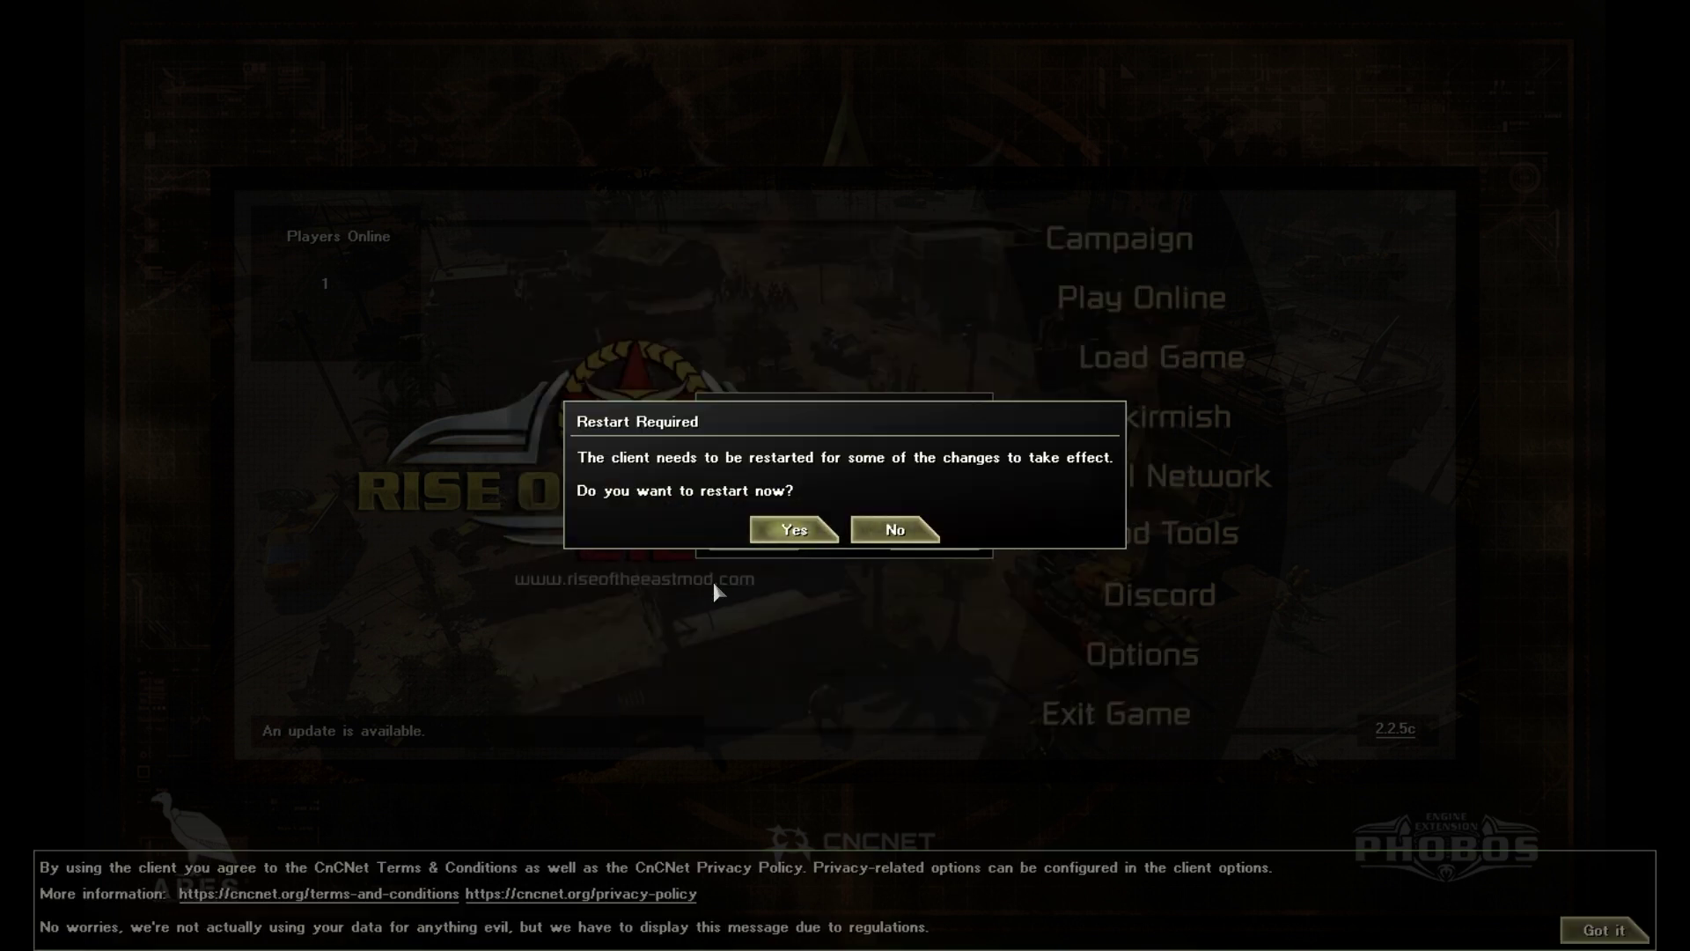
key(alt+Tab)
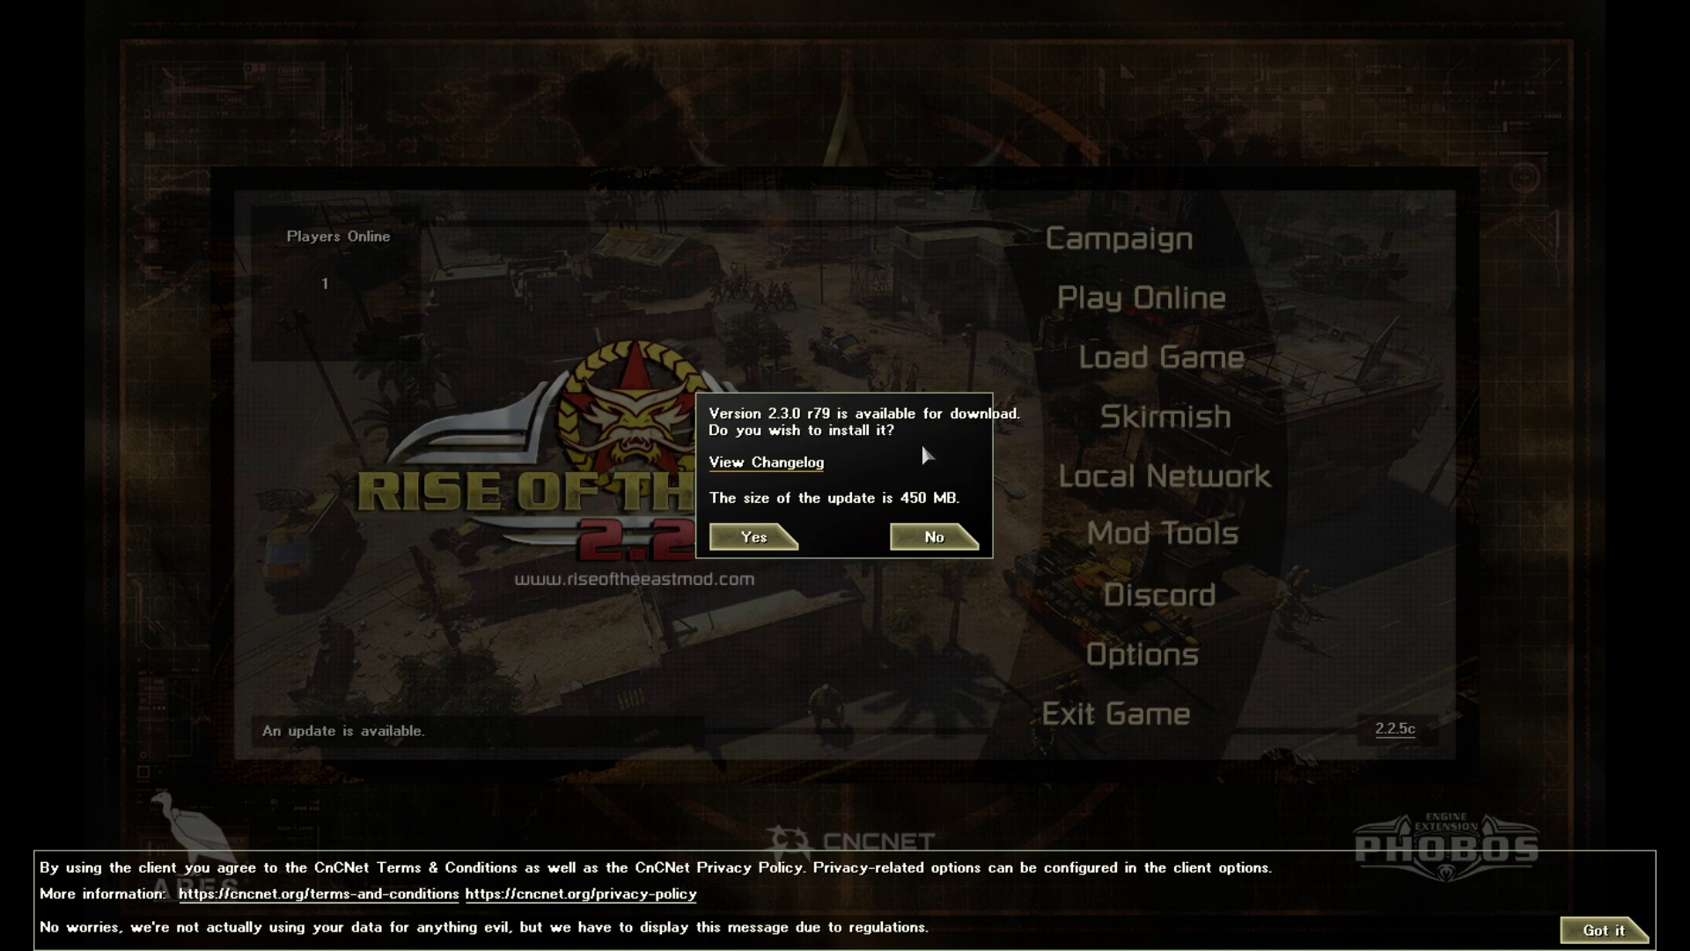
click(762, 537)
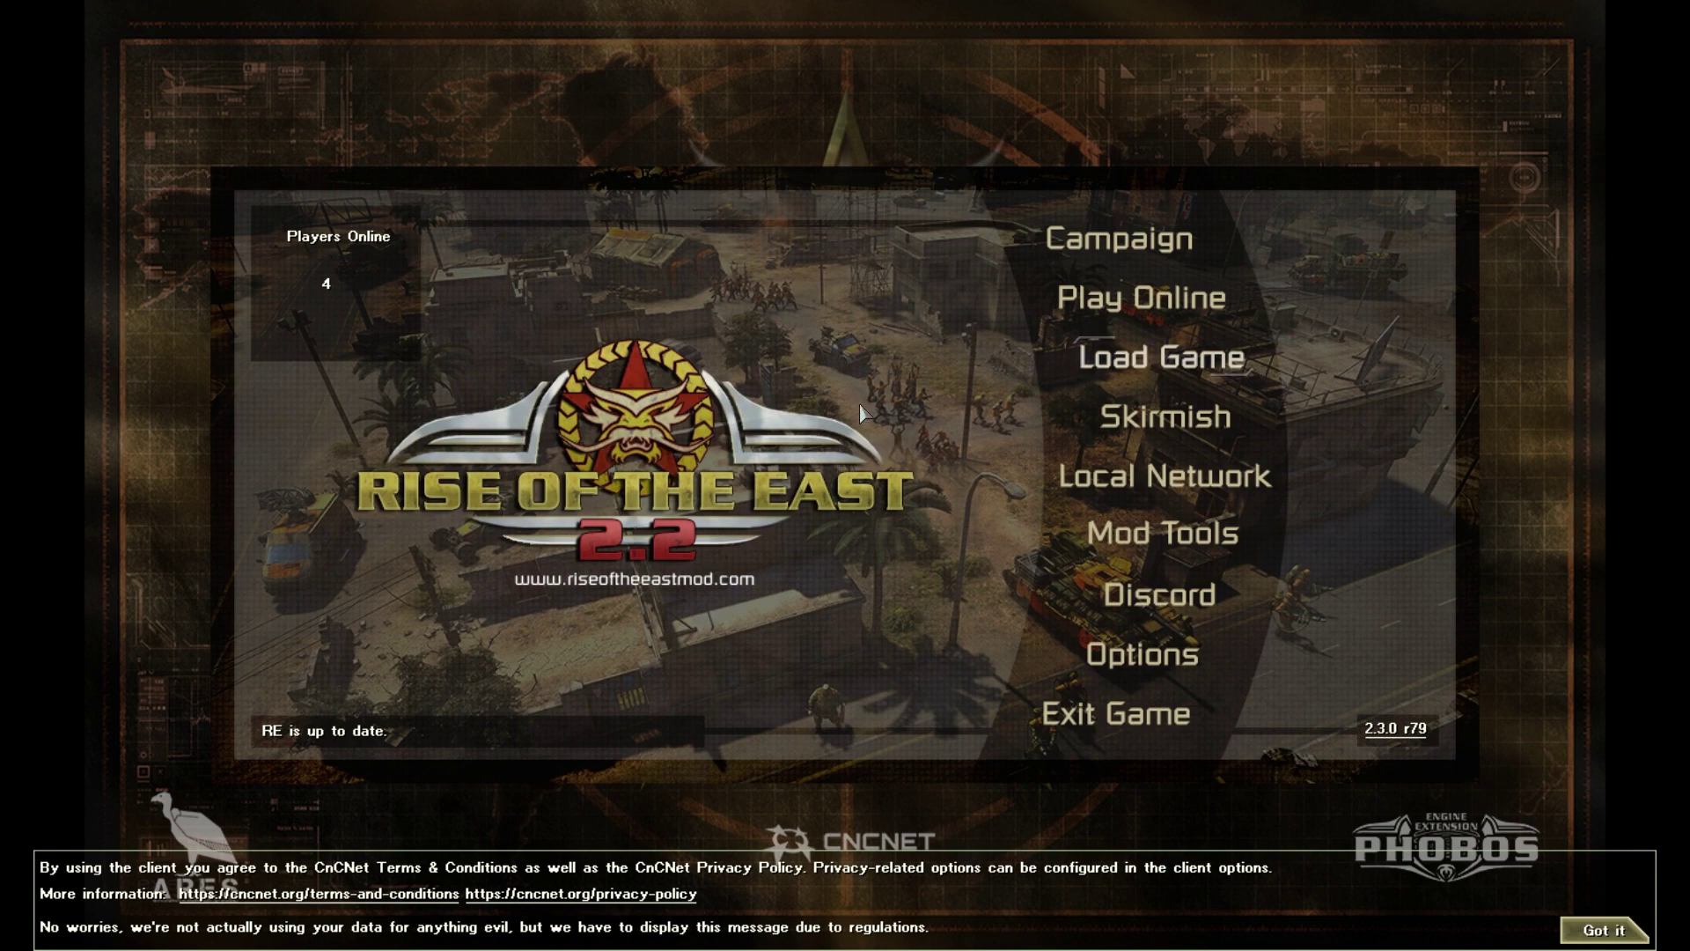
- Open the Skirmish setup screen and dismiss the CnCNet terms and privacy notice
click(1123, 419)
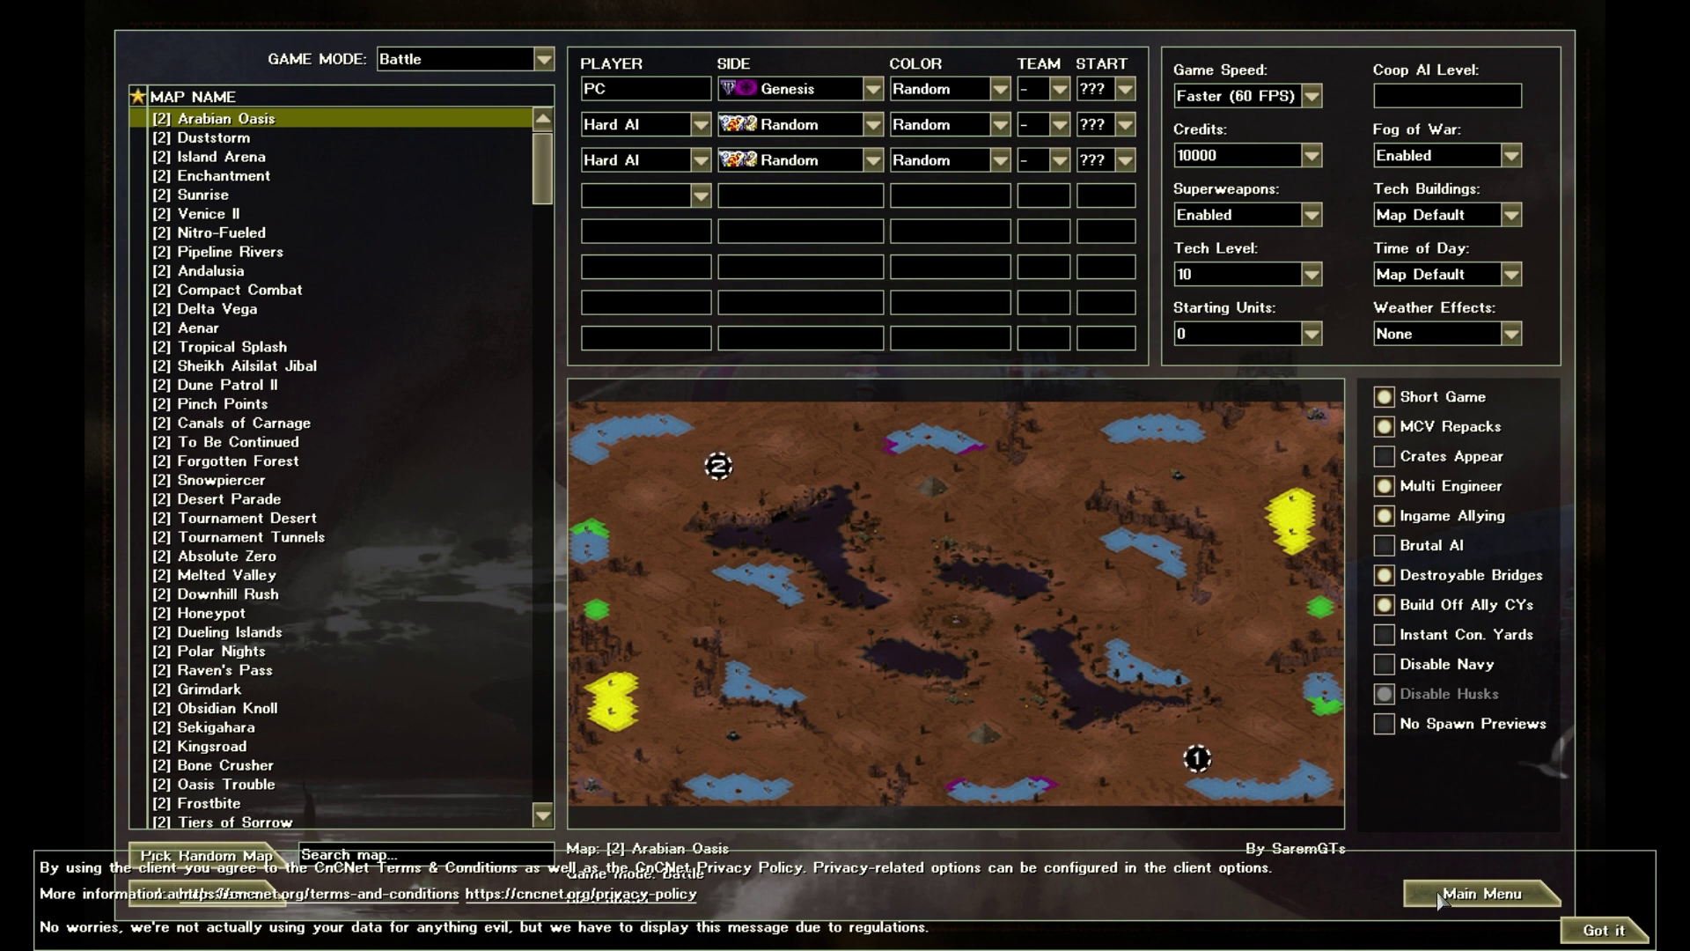
click(1627, 937)
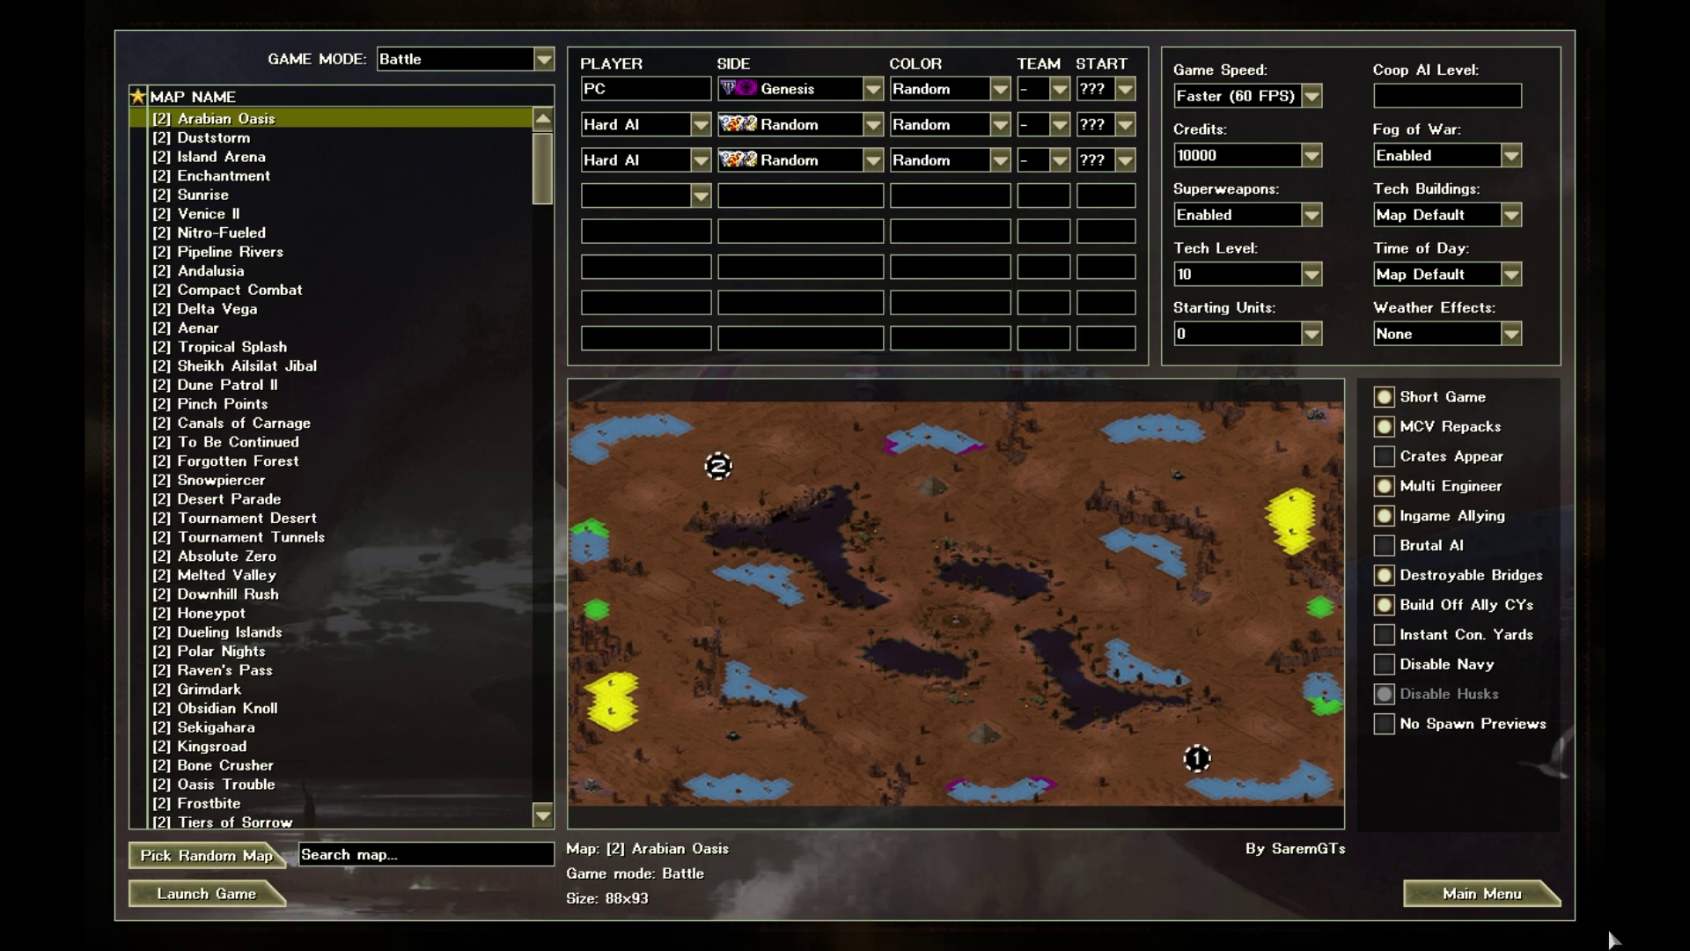
- Exit the game client from the Skirmish setup and close the Rise of the East folder
click(1516, 907)
click(1118, 710)
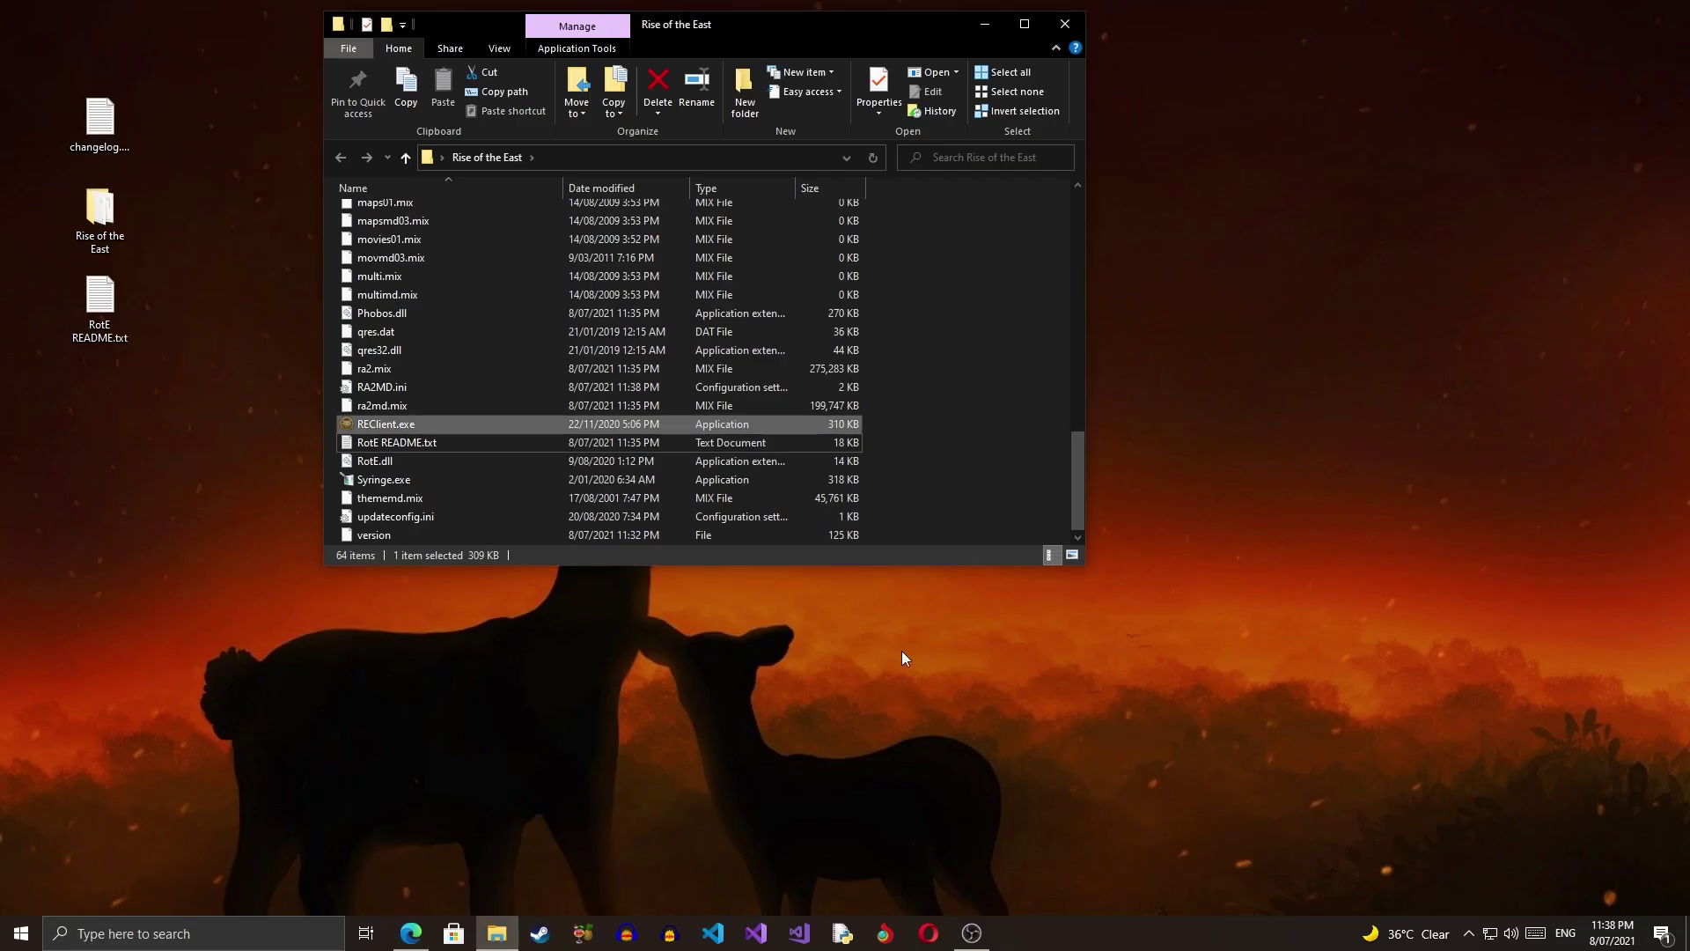
click(1065, 24)
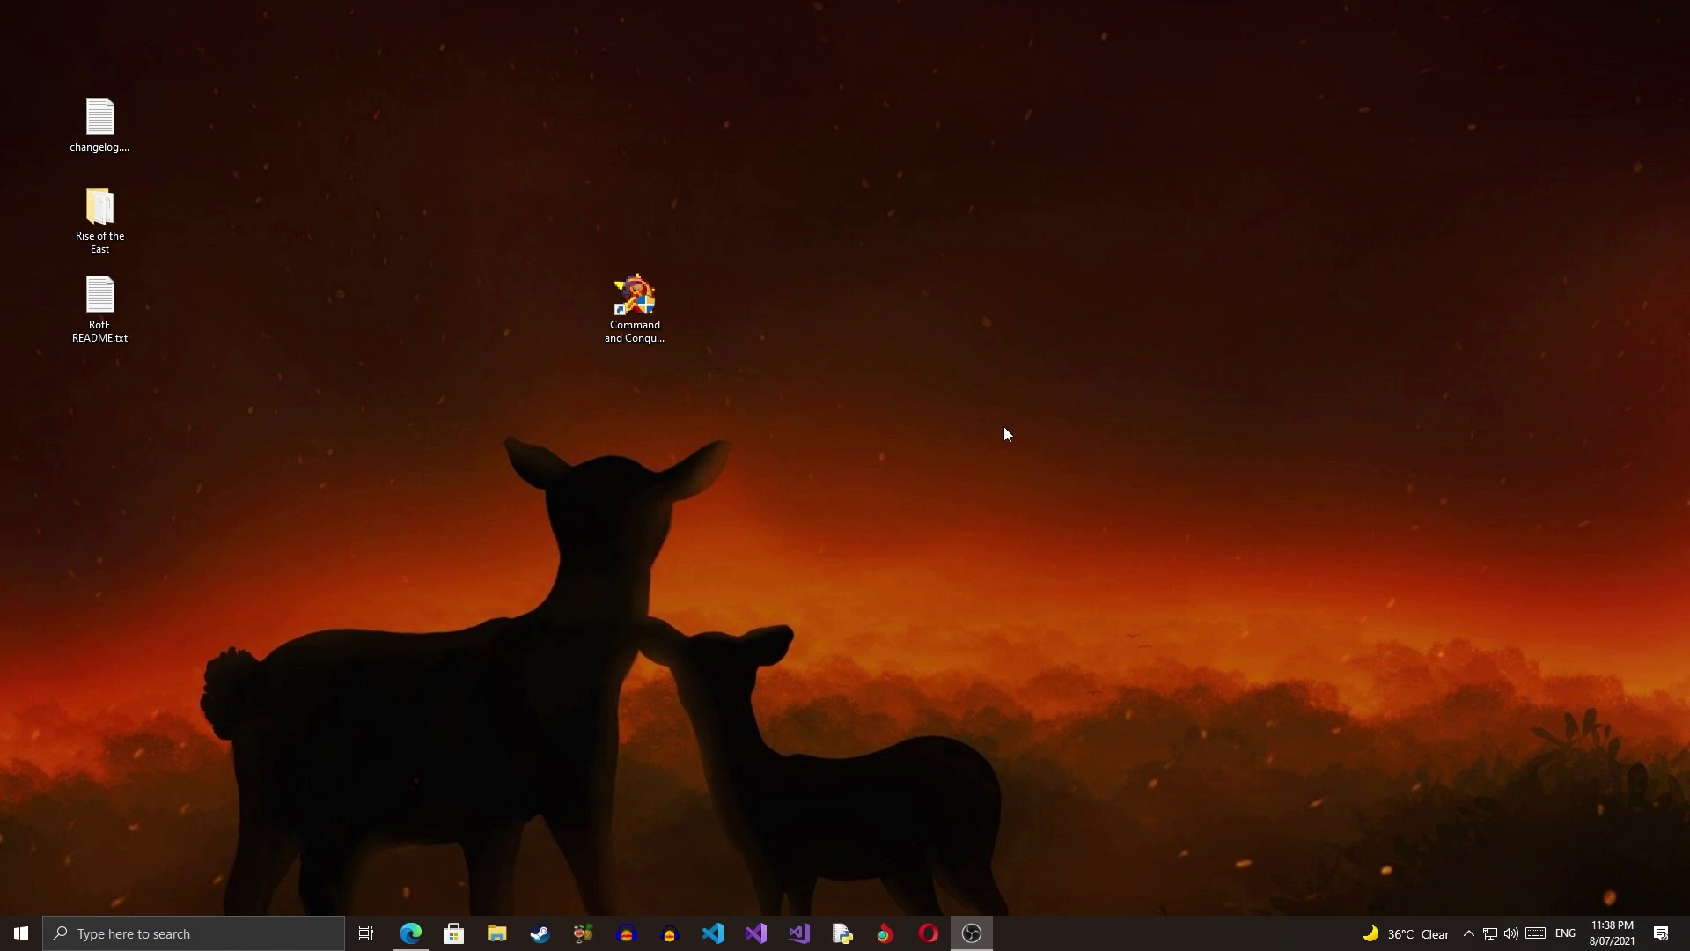